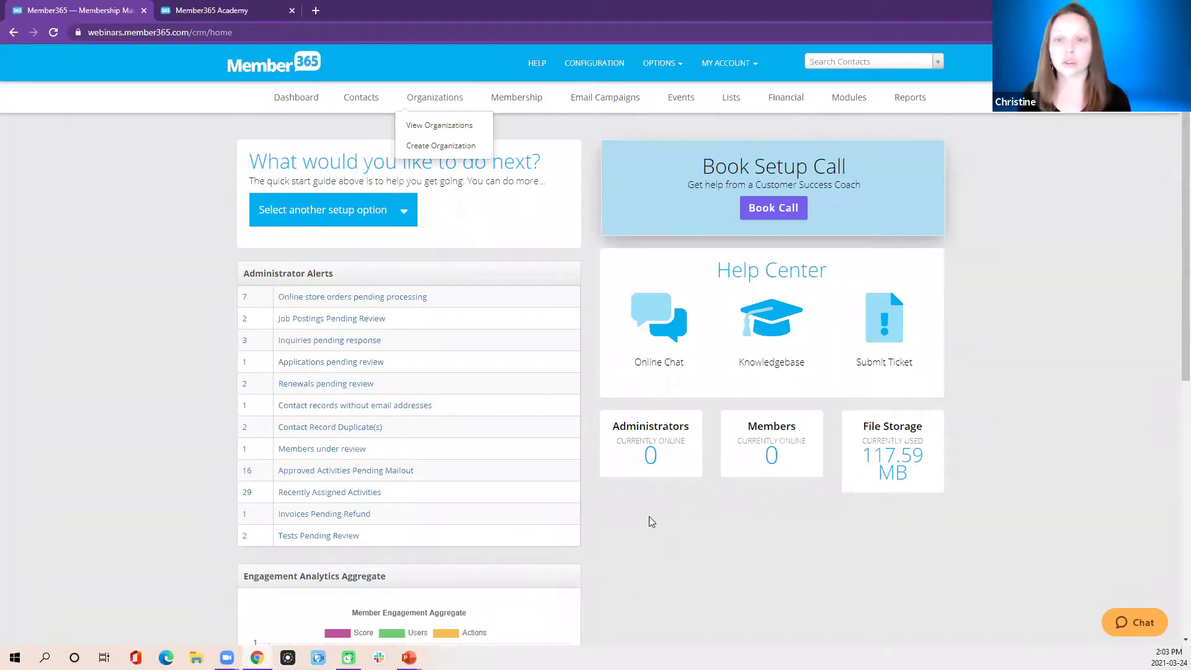
# Step: Close the organizations list and go to Modules > Forms > Create
pyautogui.click(649, 543)
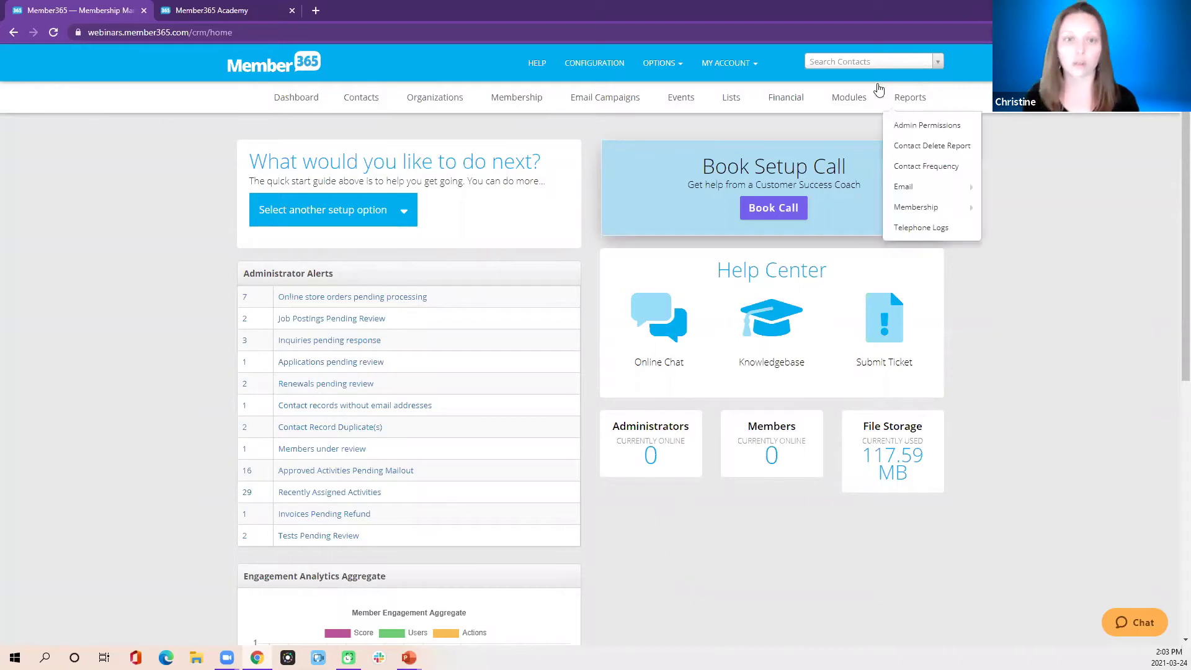
pyautogui.moveTo(848, 99)
pyautogui.moveTo(867, 210)
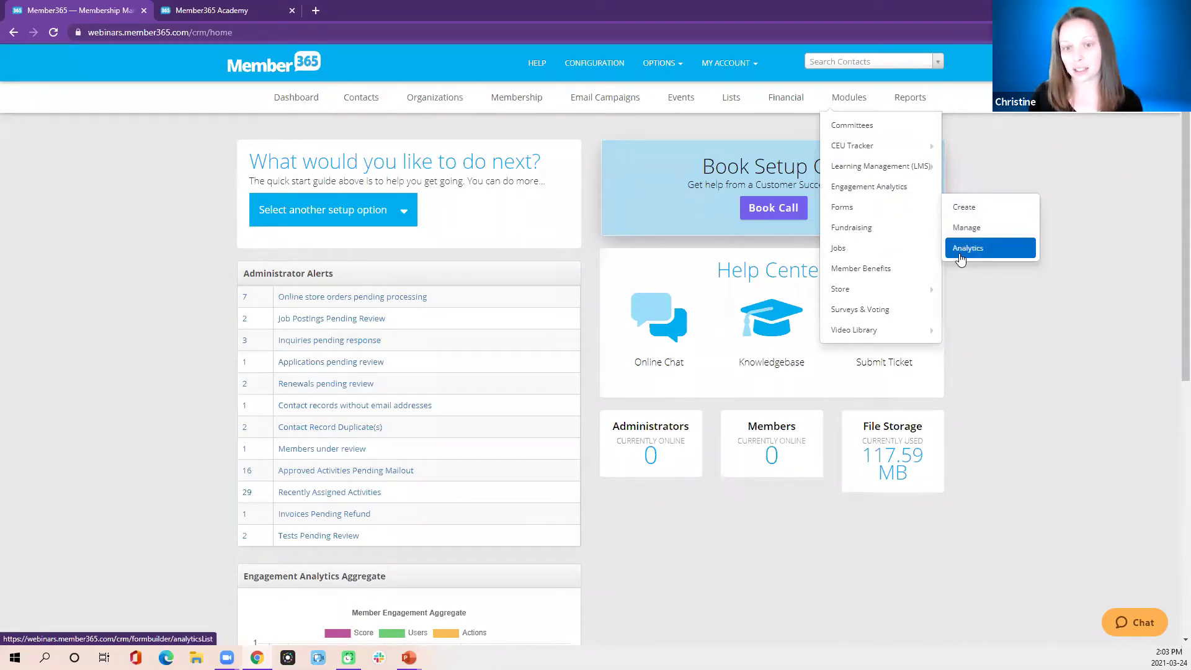
pyautogui.click(966, 209)
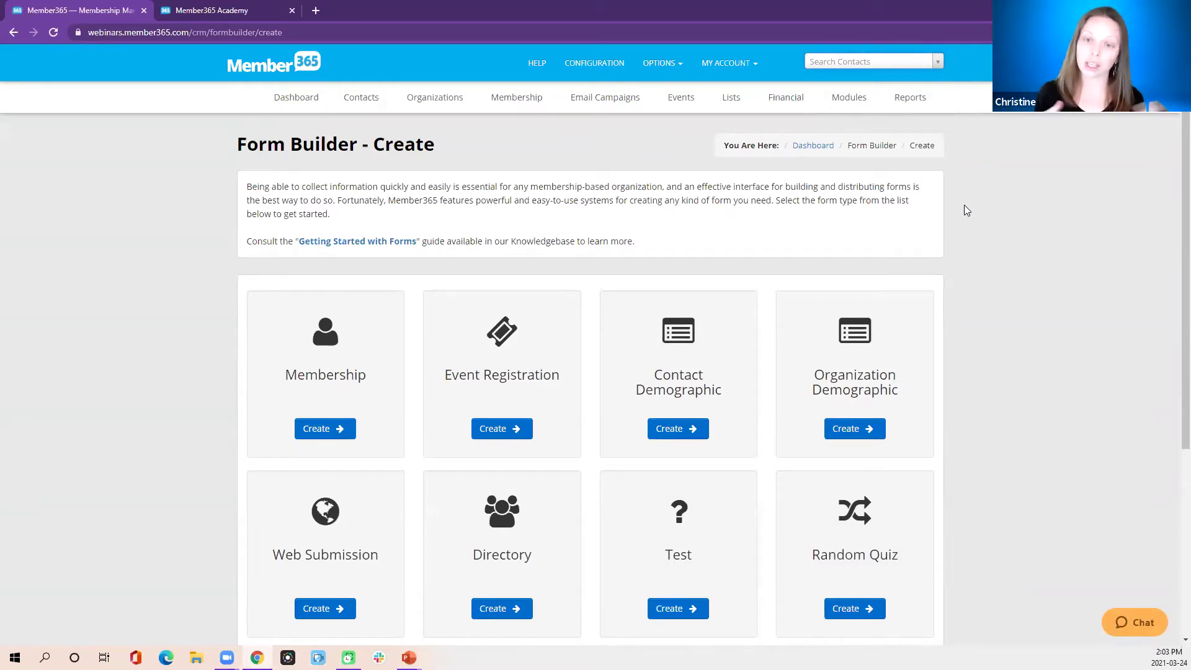
# Step: Start a new Contact Demographic form from its Create card
pyautogui.click(681, 98)
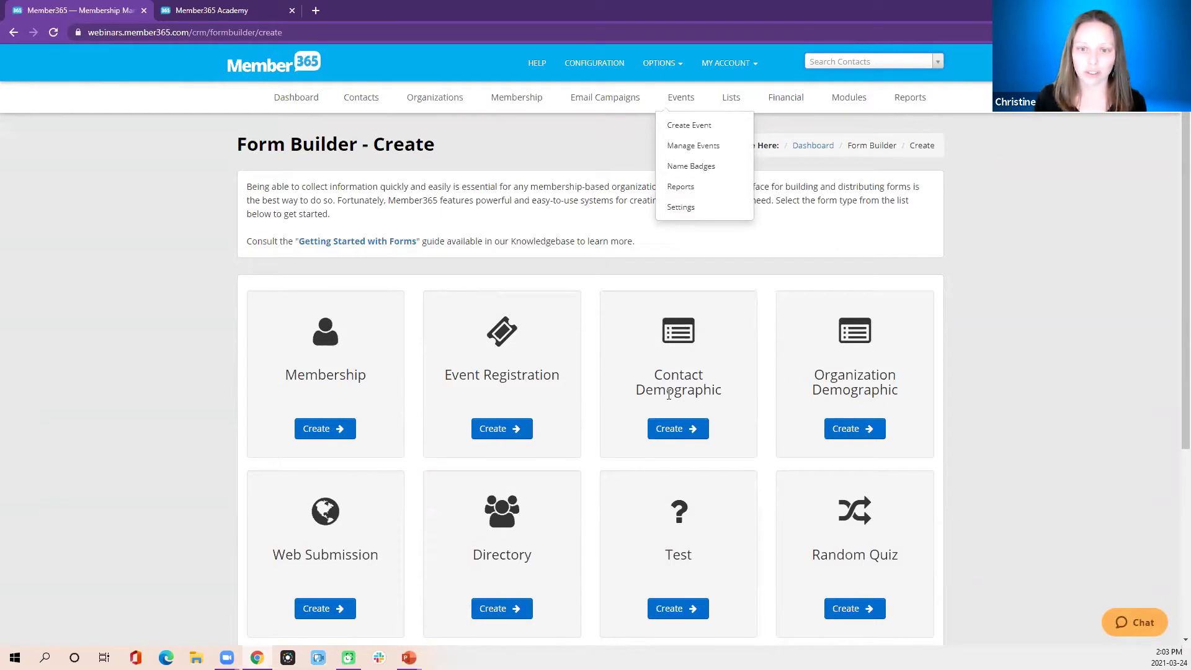
pyautogui.click(672, 433)
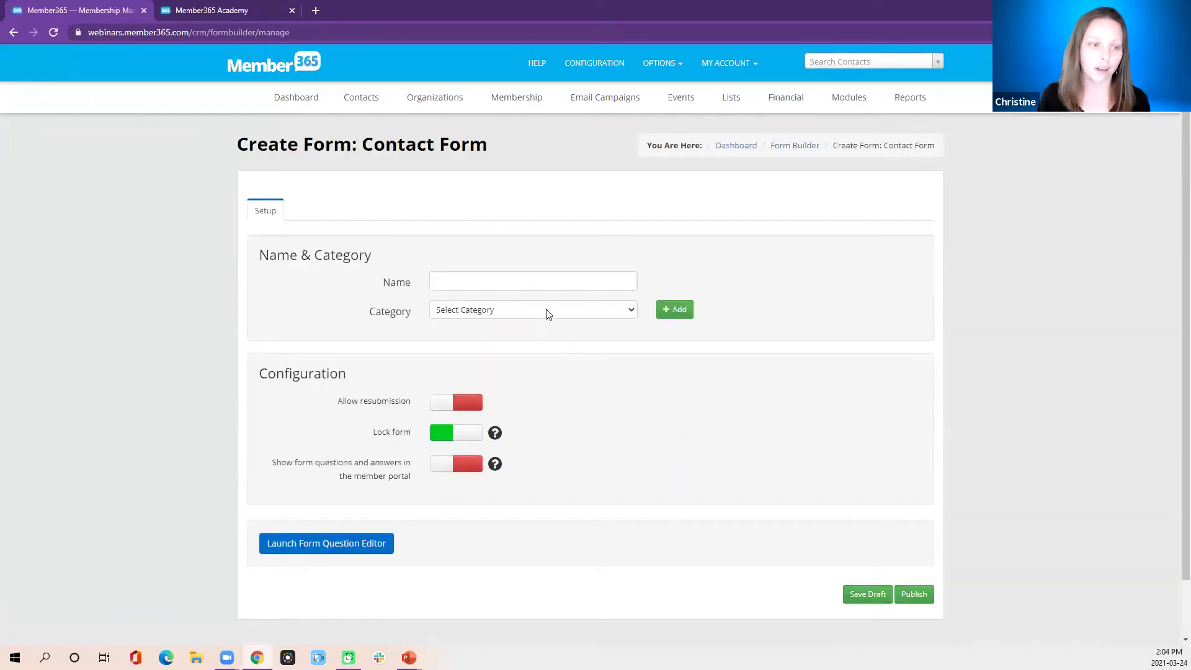
# Step: Name the form 'Prospect' and select Membership as its category
pyautogui.click(529, 283)
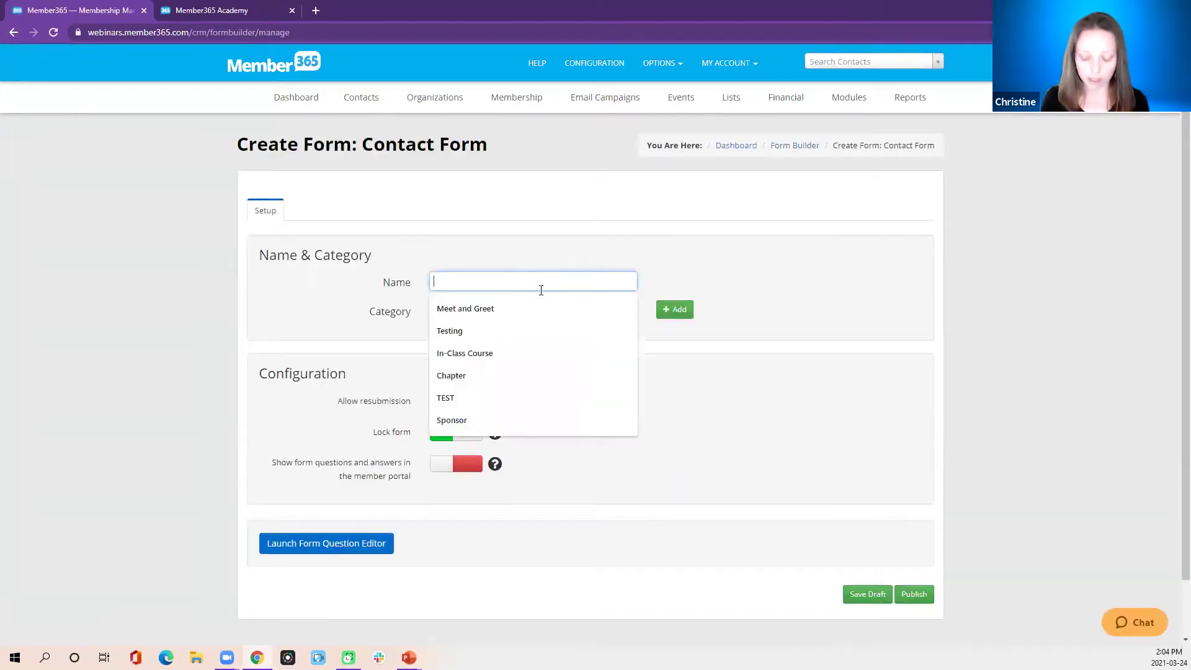
pyautogui.write('Pro')
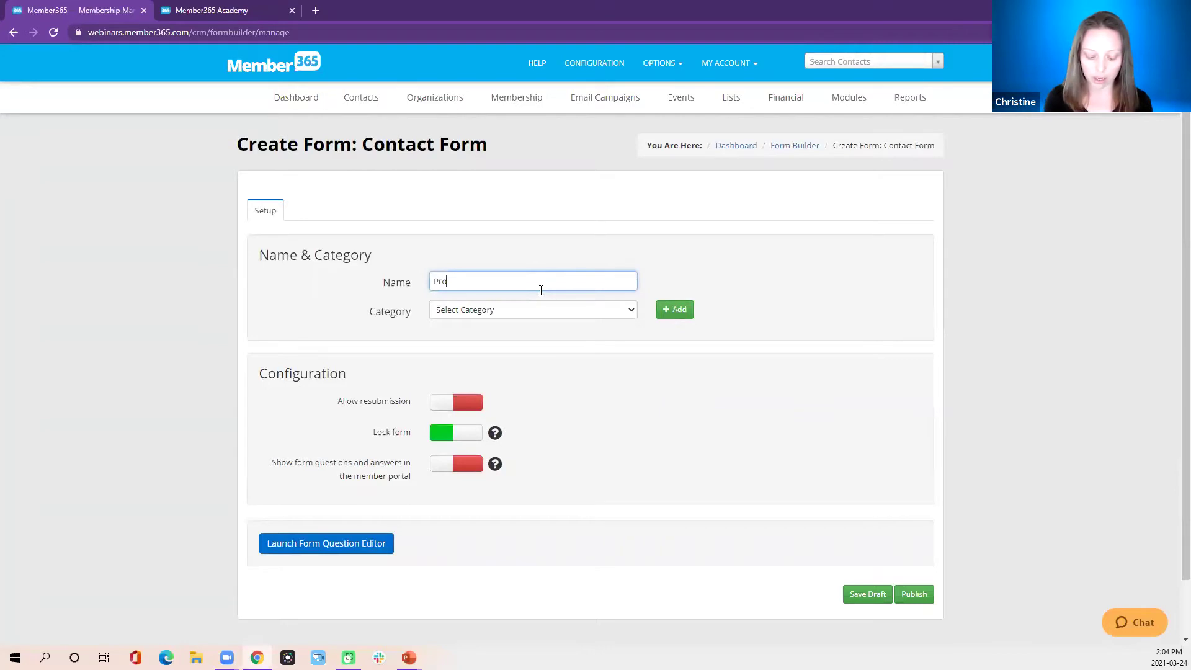
pyautogui.write('spect')
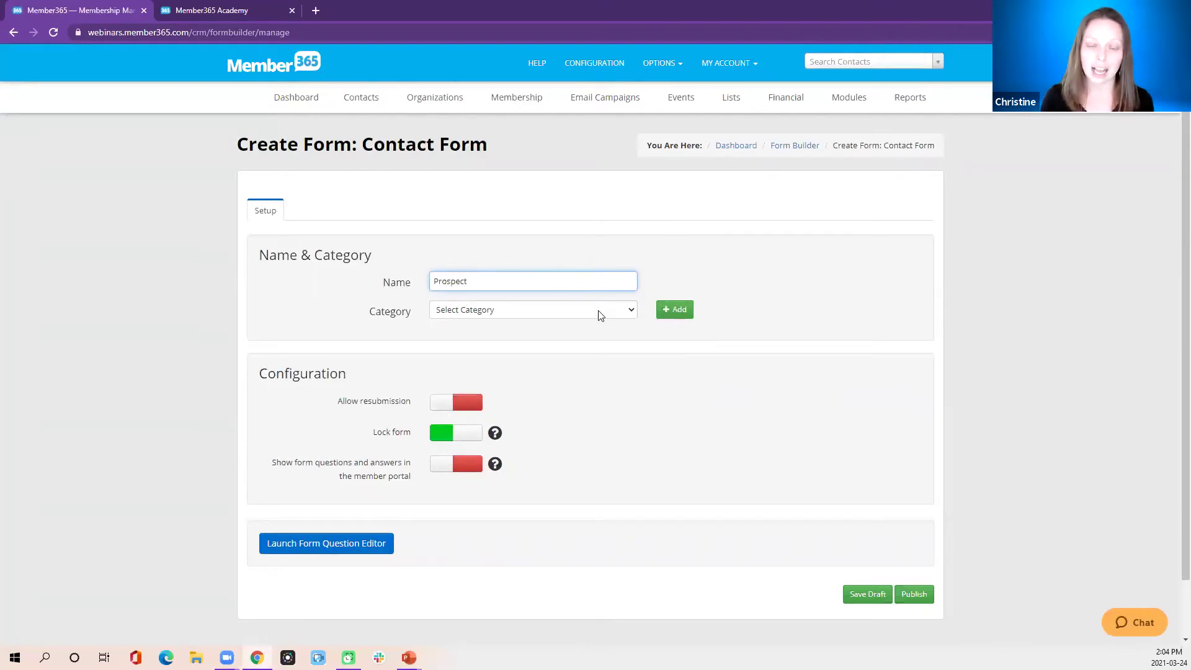
pyautogui.click(490, 310)
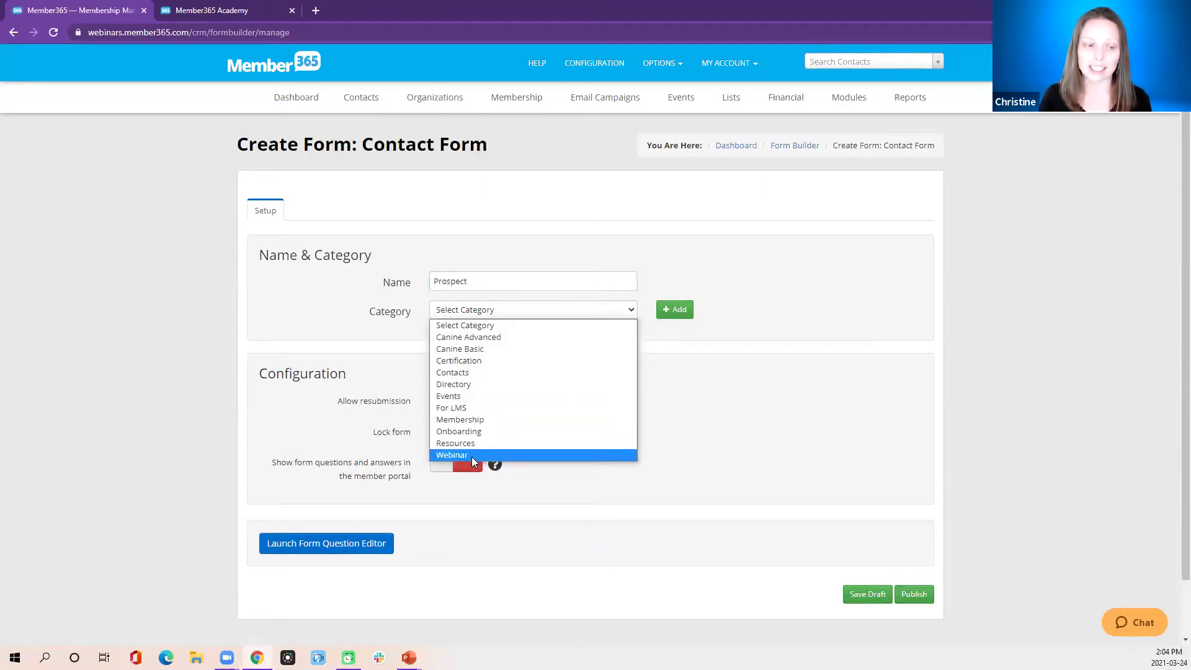
pyautogui.click(458, 420)
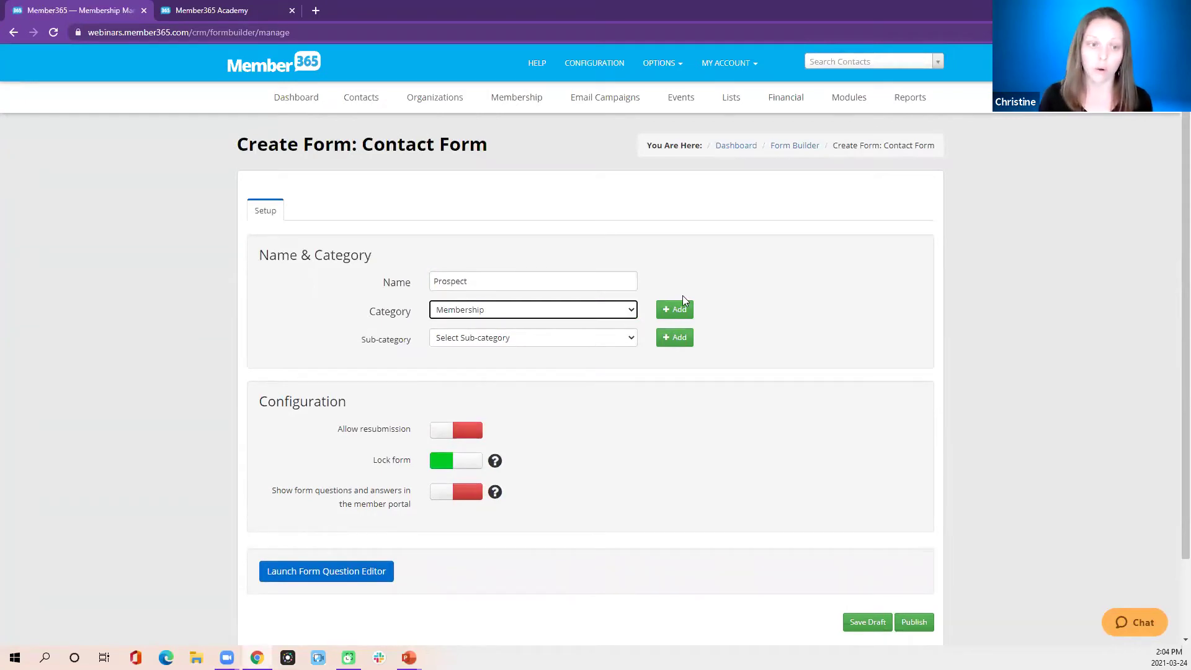
# Step: Add a new 'New Members' category, fixing the typo, and assign it to the form
pyautogui.click(671, 311)
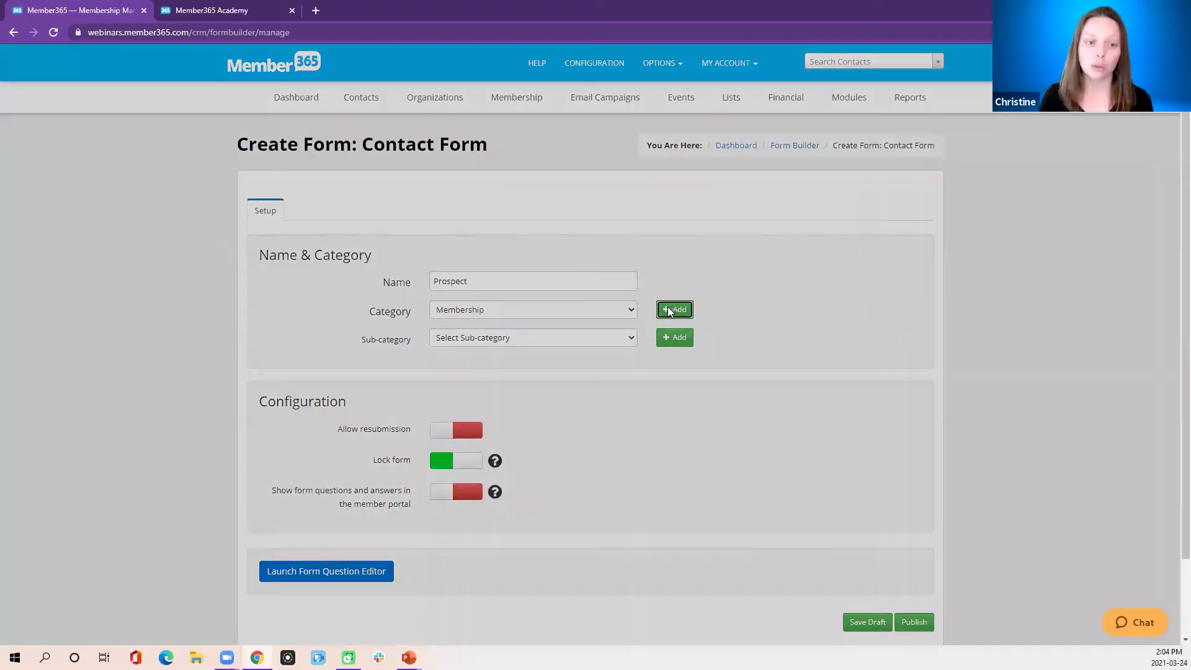
pyautogui.write('New MEmber')
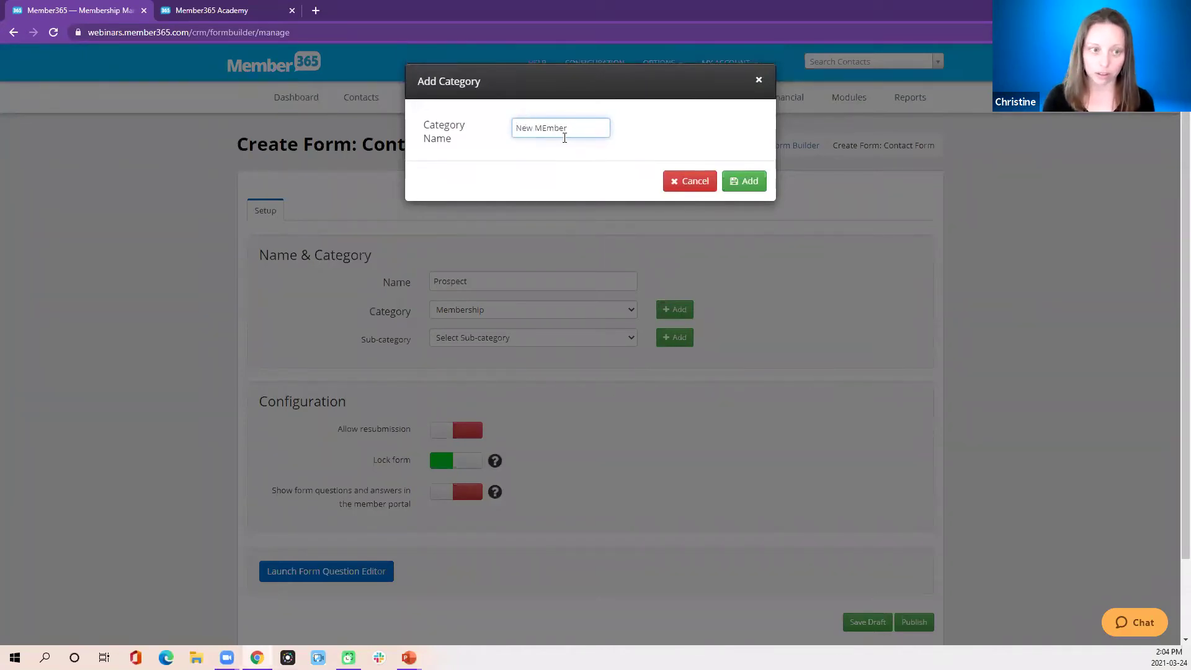
pyautogui.doubleClick(564, 137)
pyautogui.write('Member')
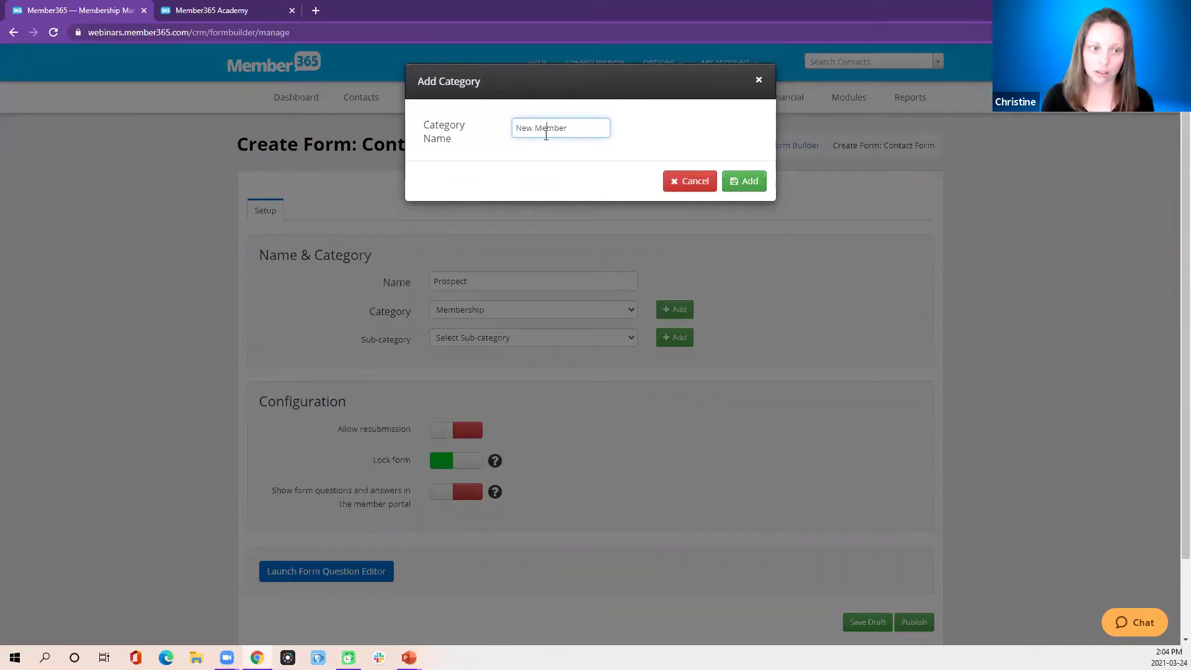
pyautogui.write('s')
pyautogui.click(751, 181)
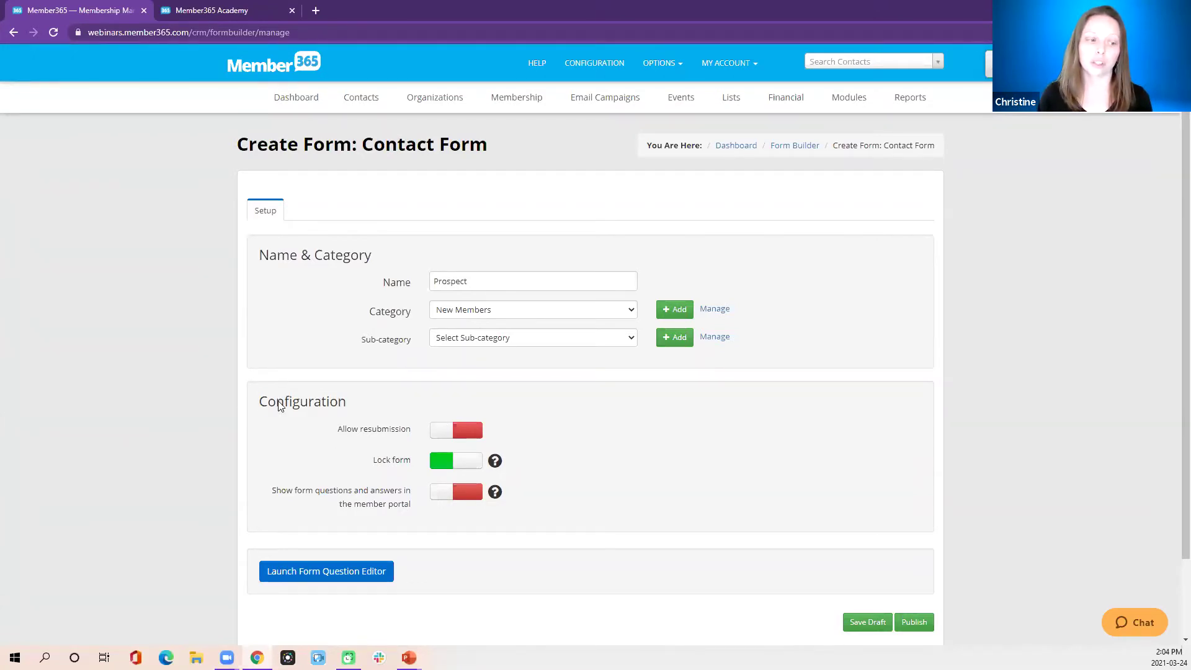
pyautogui.moveTo(343, 402); pyautogui.dragTo(233, 397)
# Step: Turn on Allow resubmission and keep Number of resubmissions at Unlimited
pyautogui.click(568, 419)
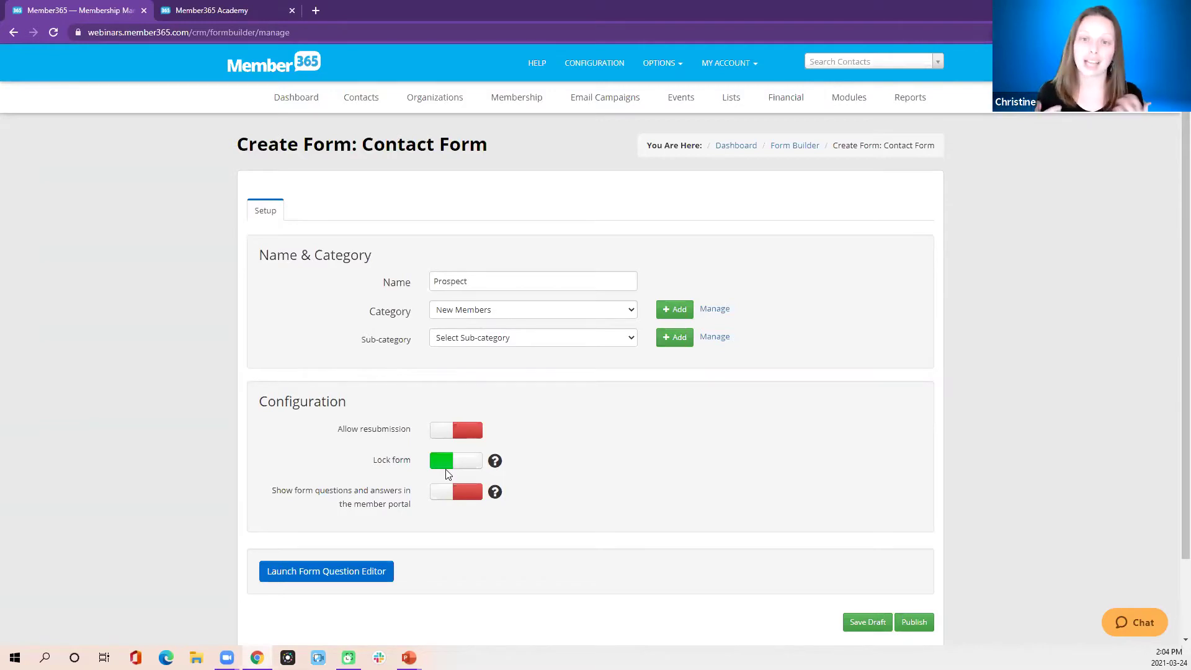
pyautogui.click(440, 434)
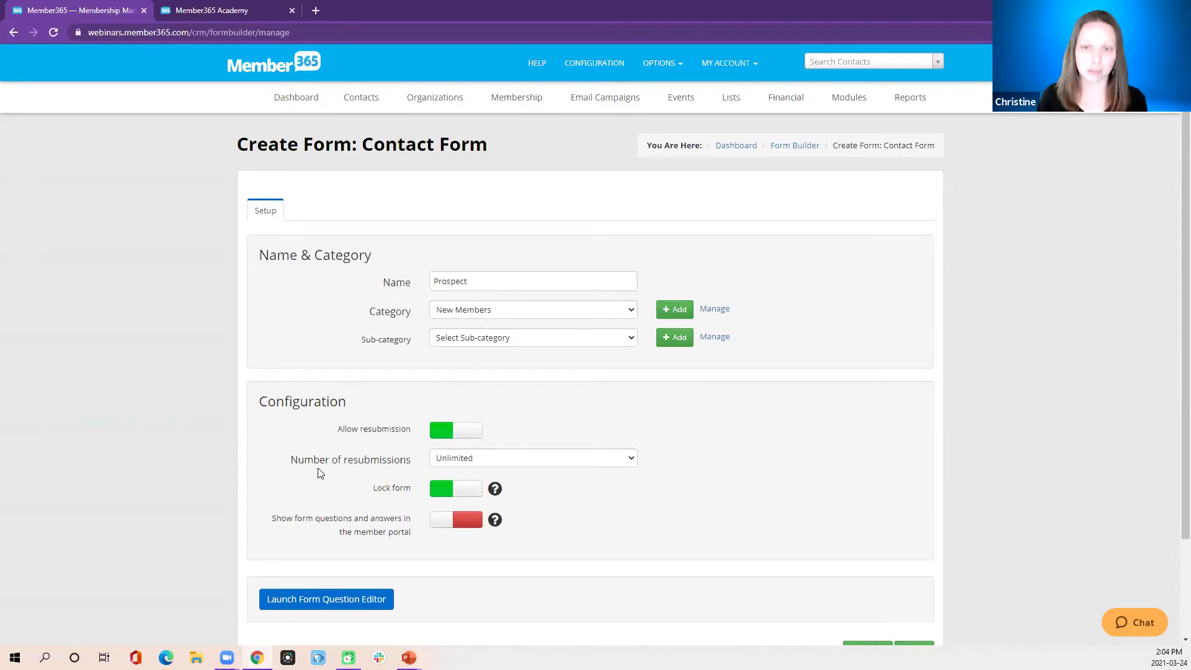
pyautogui.click(449, 458)
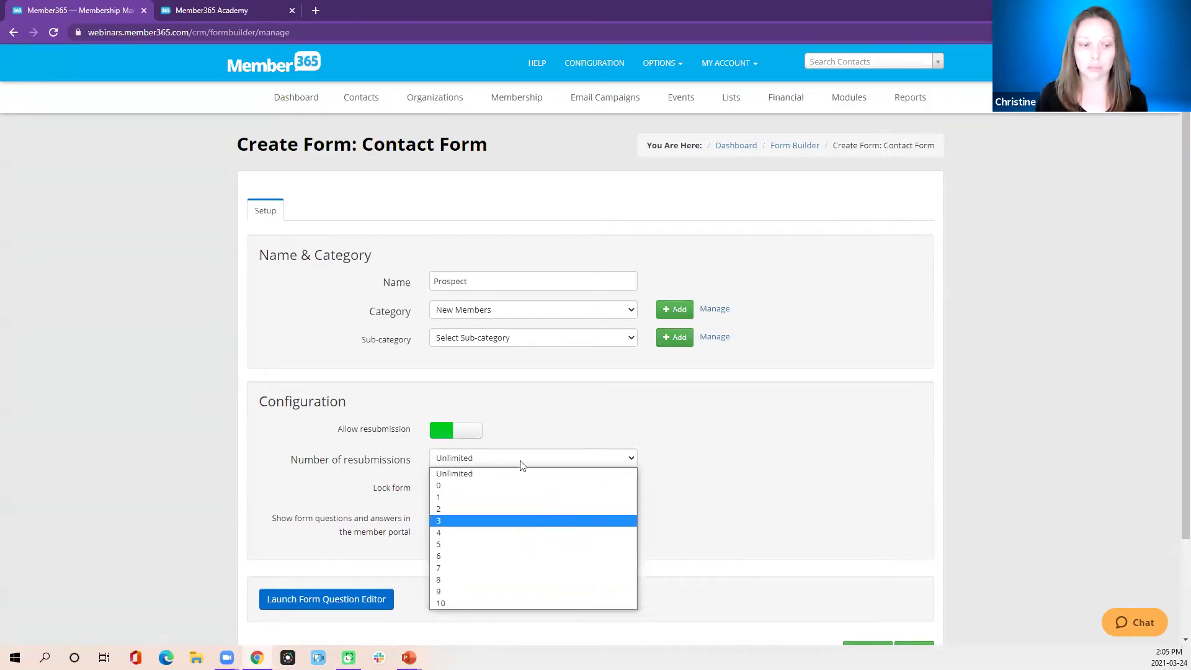
pyautogui.click(546, 473)
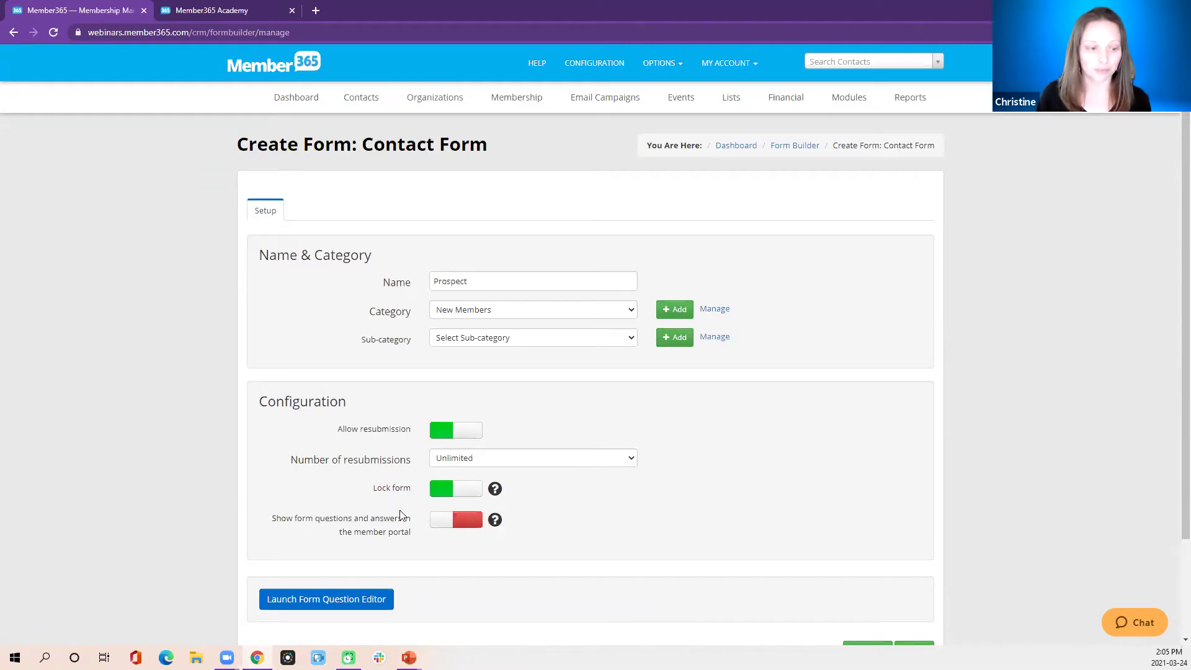
pyautogui.moveTo(374, 490); pyautogui.dragTo(417, 493)
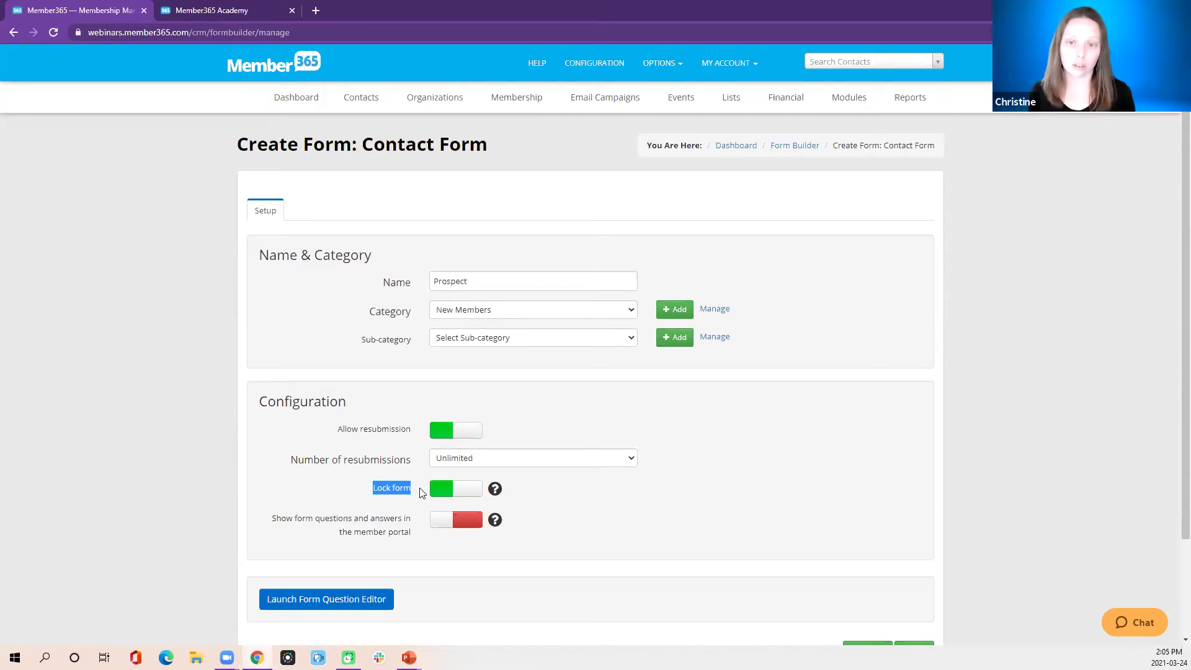
# Step: Turn off Lock form, leaving the show-answers-in-portal setting off
pyautogui.click(469, 489)
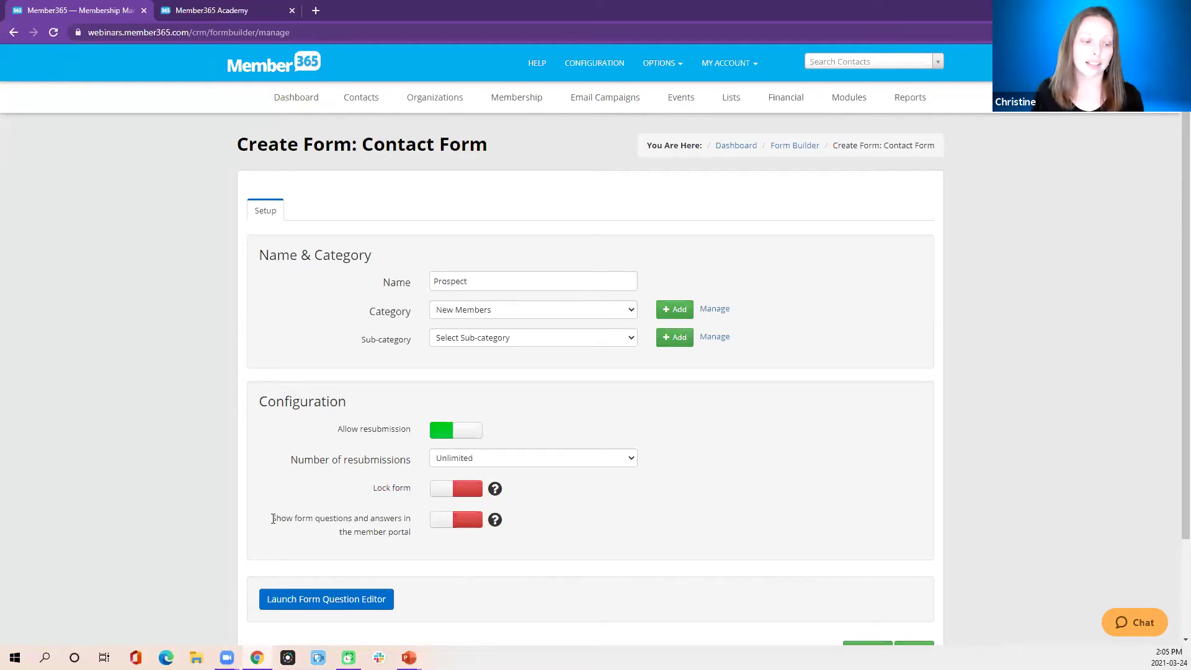
pyautogui.moveTo(273, 518); pyautogui.dragTo(420, 524)
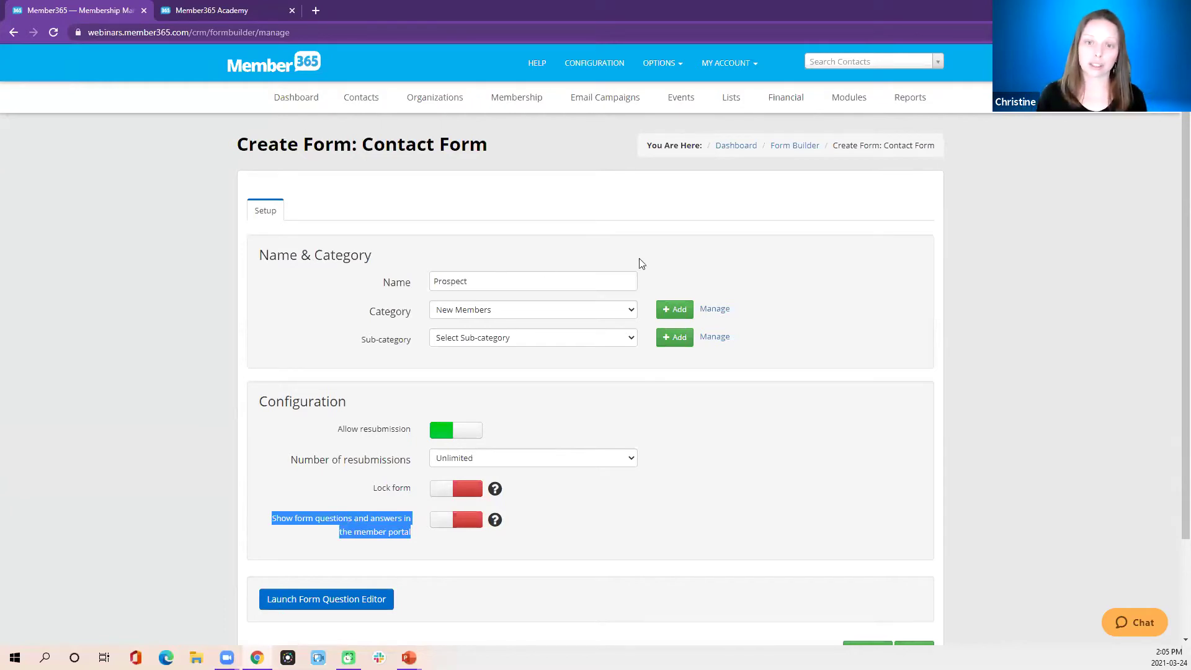
pyautogui.moveTo(840, 107)
pyautogui.moveTo(865, 209)
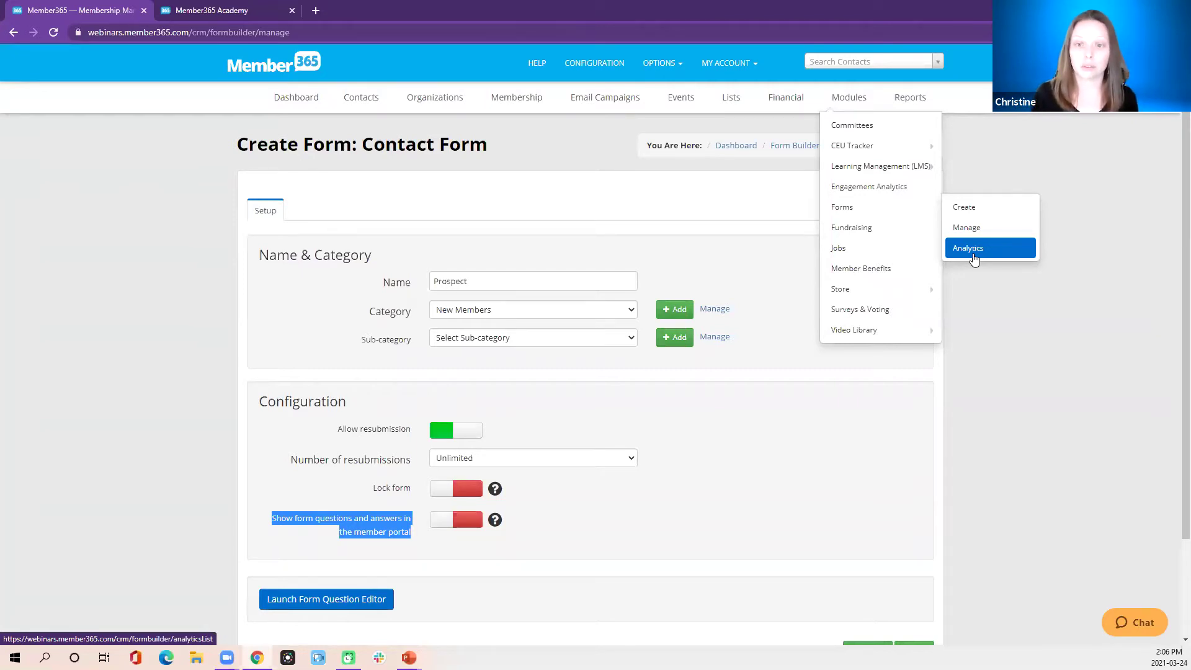
pyautogui.click(612, 542)
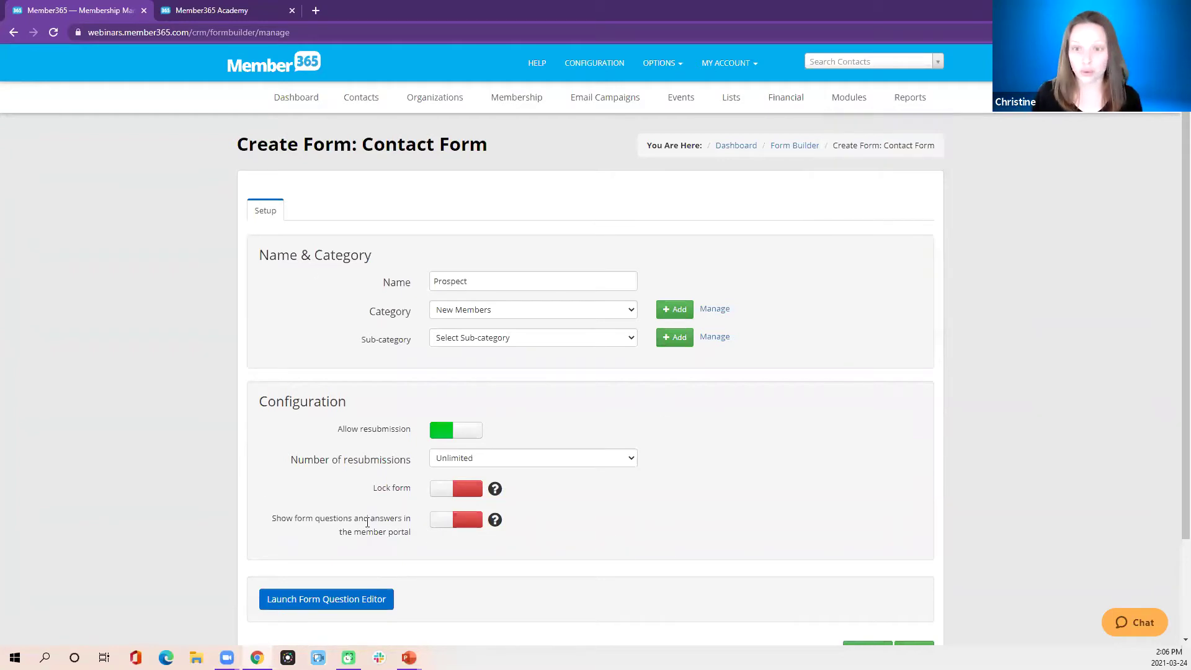
pyautogui.scroll(-1, 335, 539)
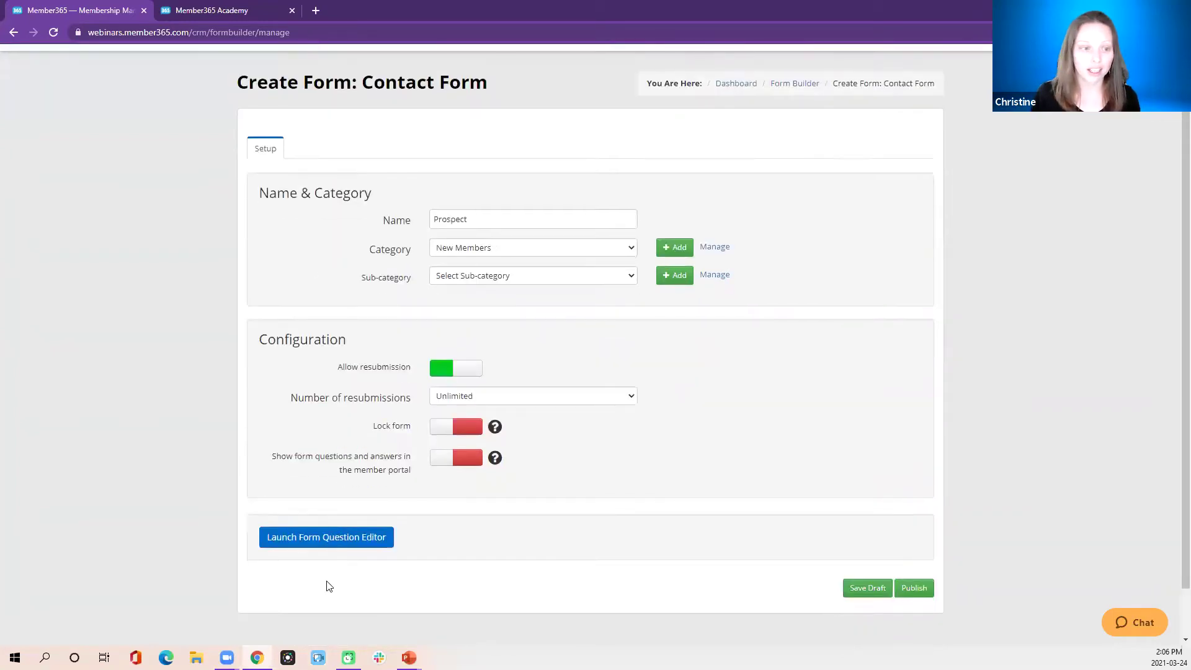
# Step: Launch the Form Question Editor for the Prospect form
pyautogui.click(296, 540)
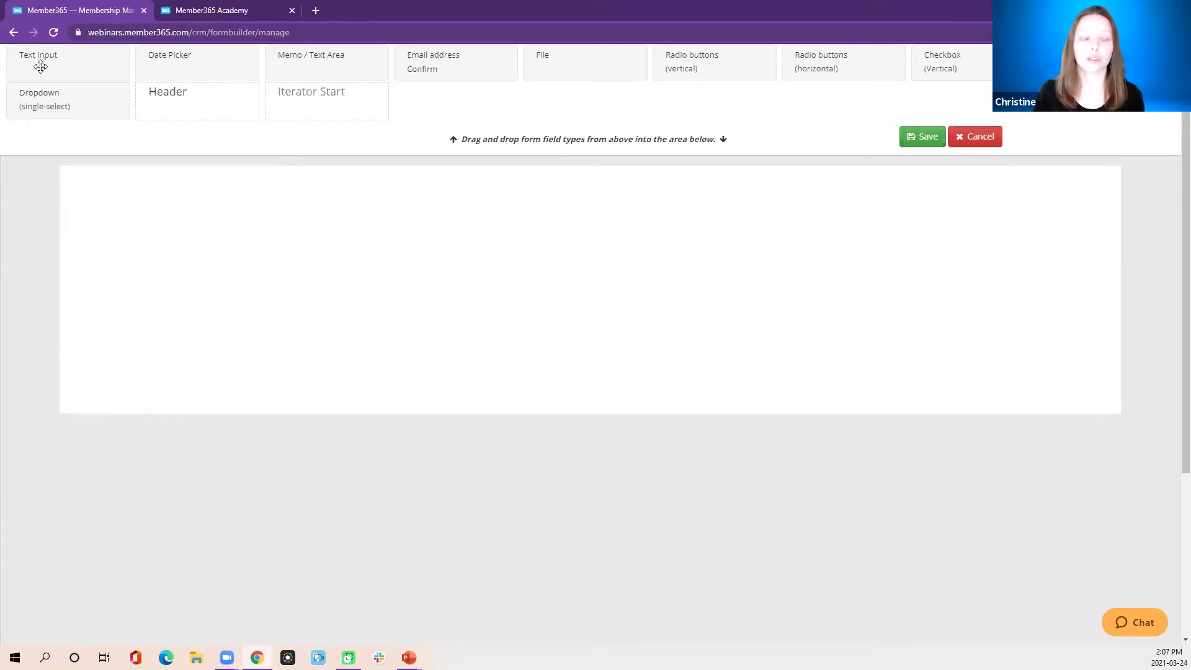
# Step: Add a Text input field, then a Date Picker, deleting each one
pyautogui.moveTo(40, 54); pyautogui.dragTo(95, 242)
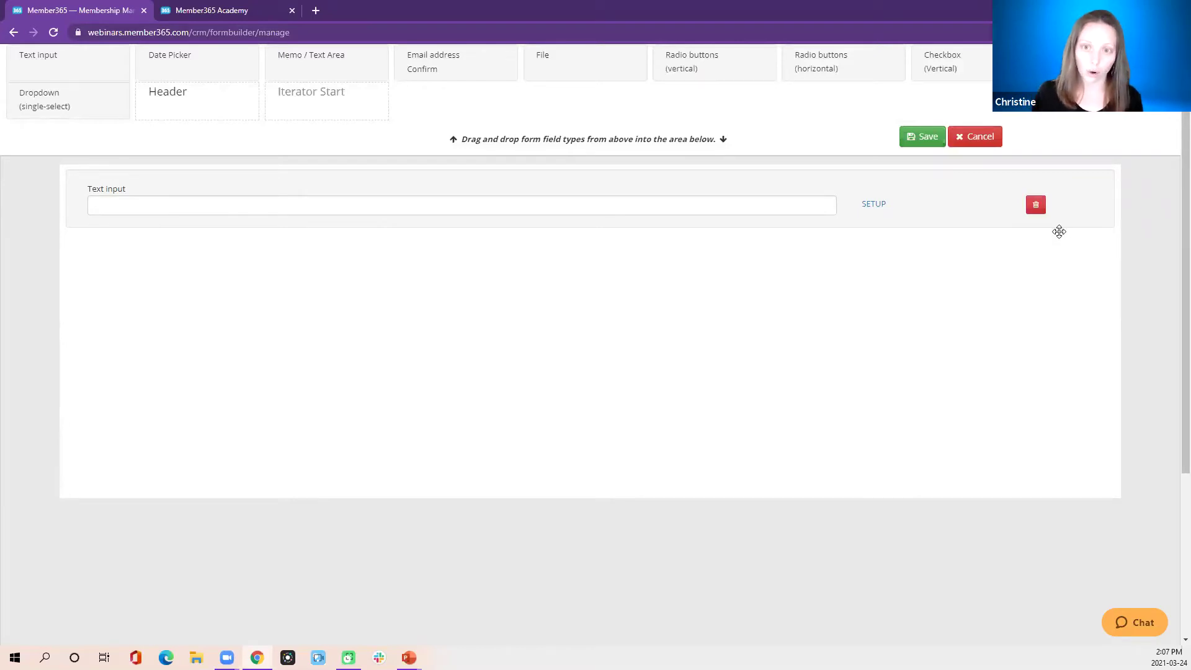
pyautogui.click(1035, 205)
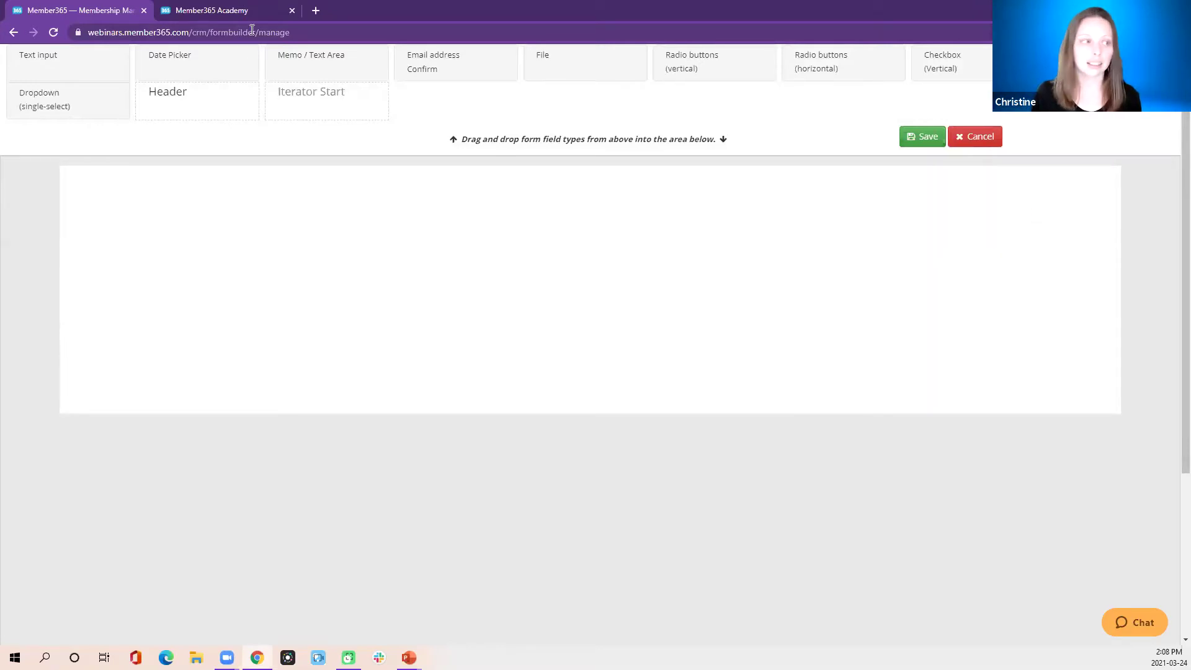
pyautogui.moveTo(194, 58); pyautogui.dragTo(146, 211)
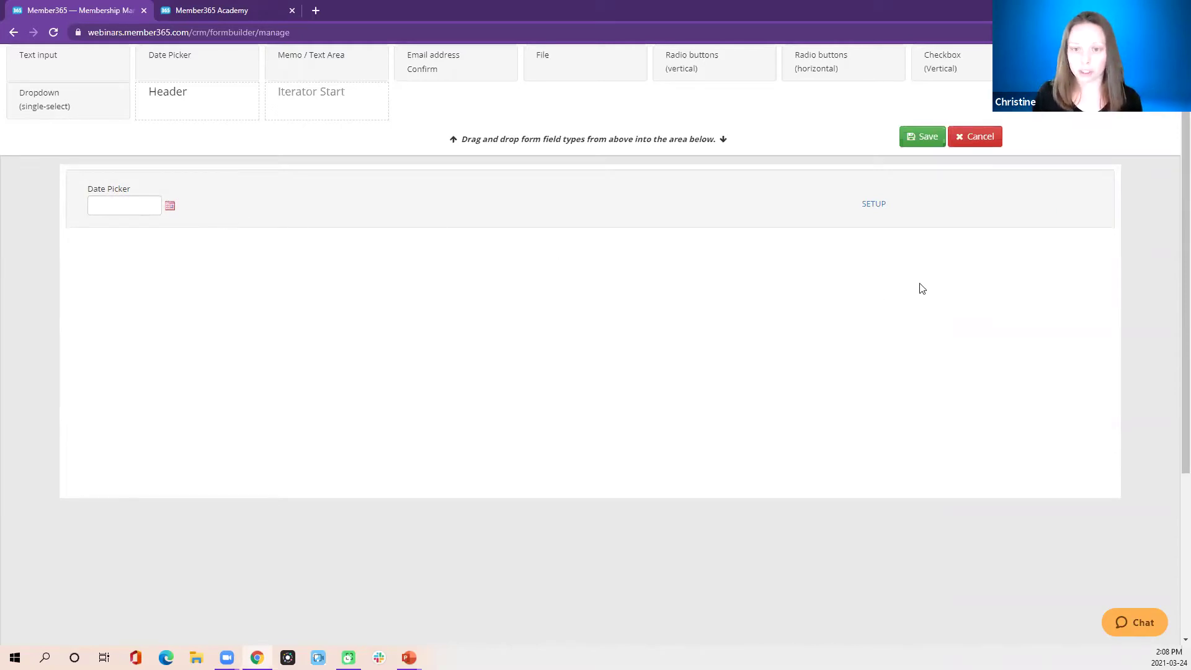
pyautogui.click(1036, 206)
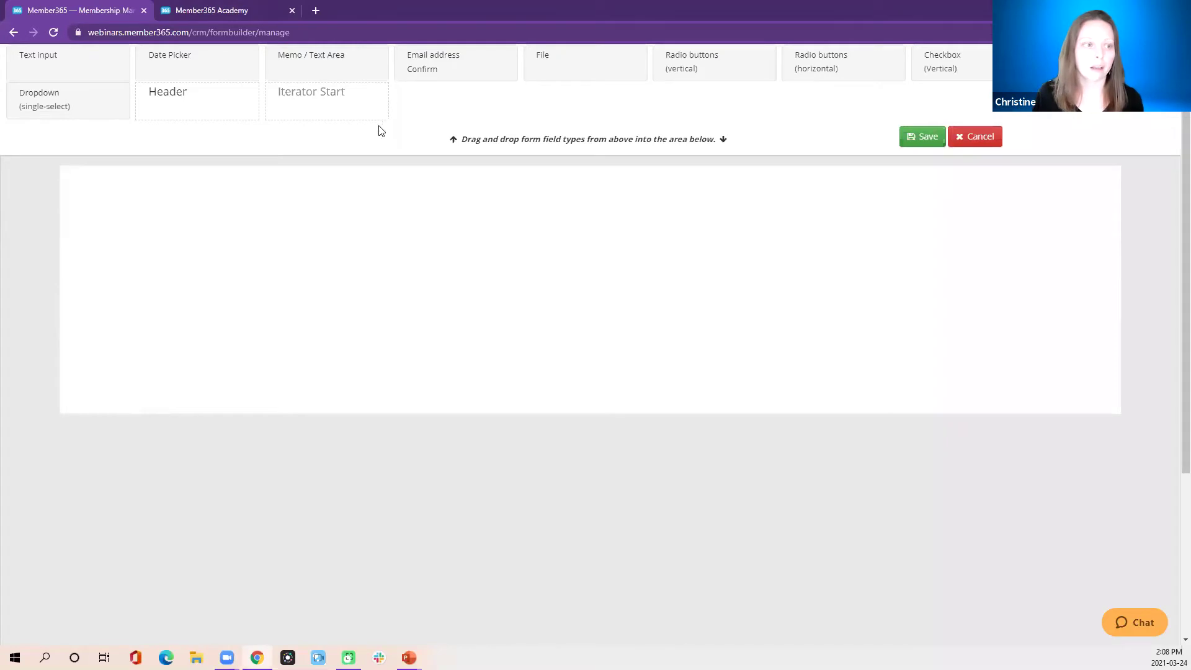
# Step: Add and delete a Memo / Text Area field, then add vertical and horizontal radio buttons
pyautogui.moveTo(371, 64); pyautogui.dragTo(300, 292)
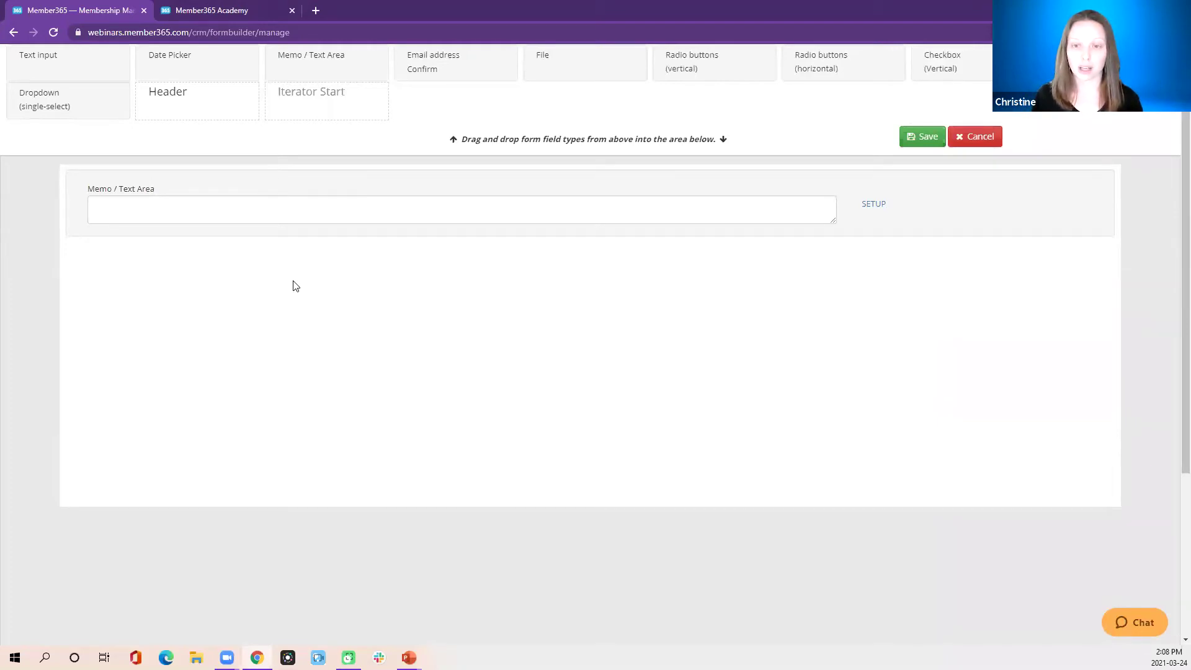
pyautogui.moveTo(1005, 213)
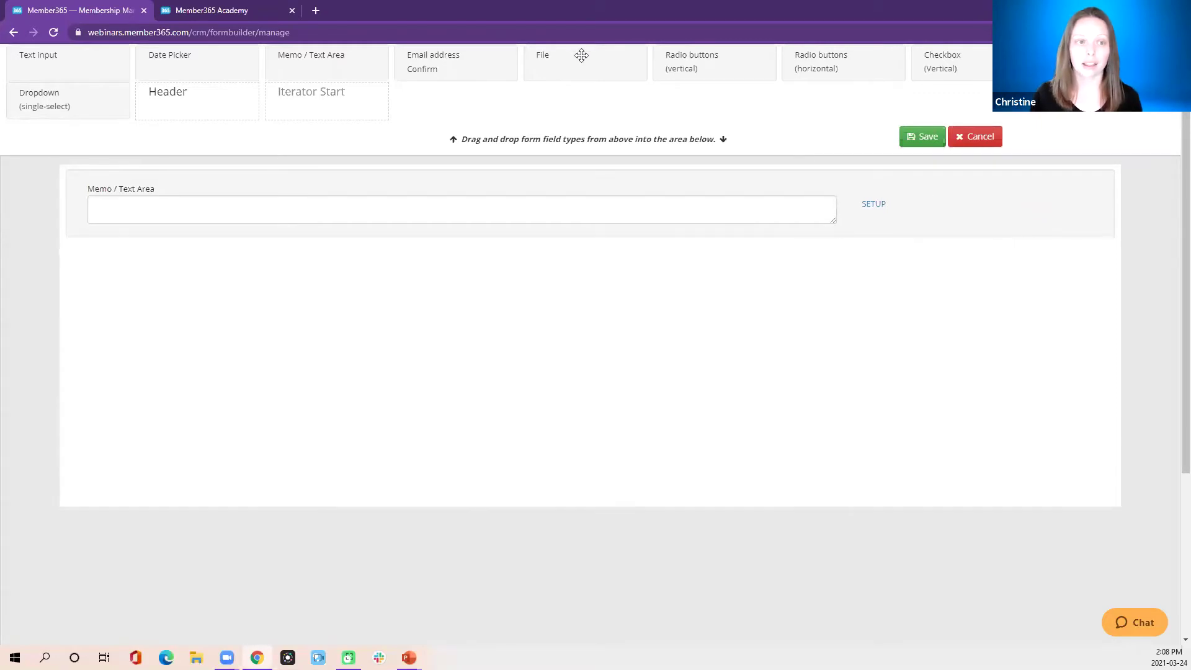
pyautogui.click(1035, 206)
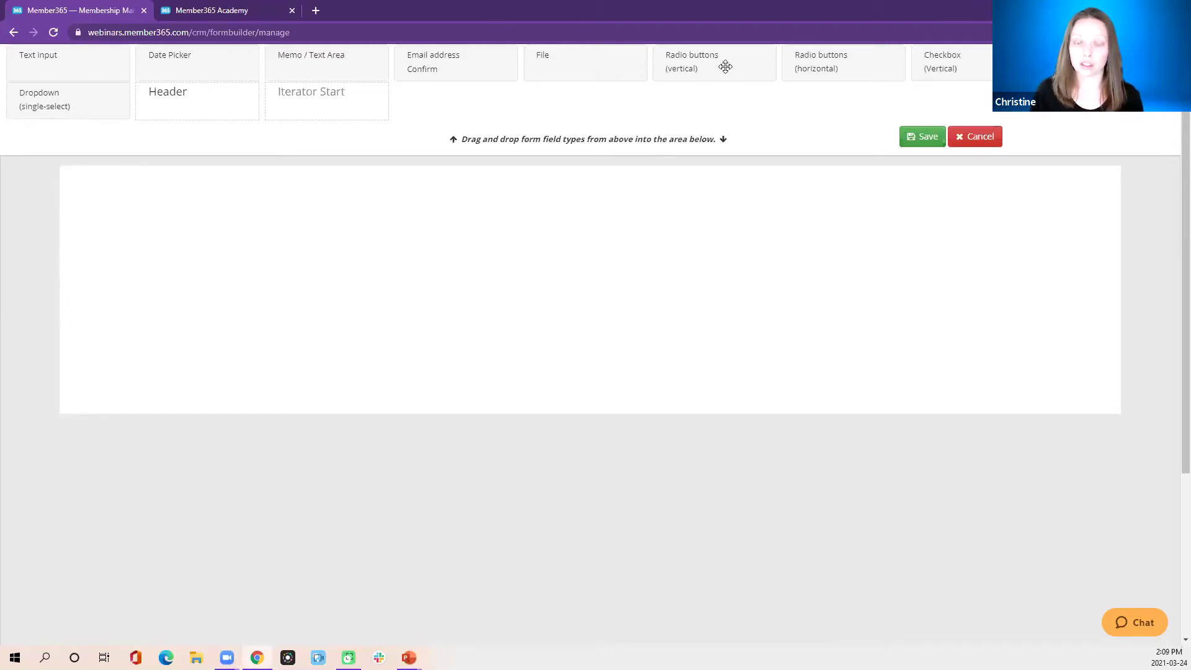
pyautogui.moveTo(728, 58); pyautogui.dragTo(655, 264)
pyautogui.moveTo(844, 62); pyautogui.dragTo(518, 348)
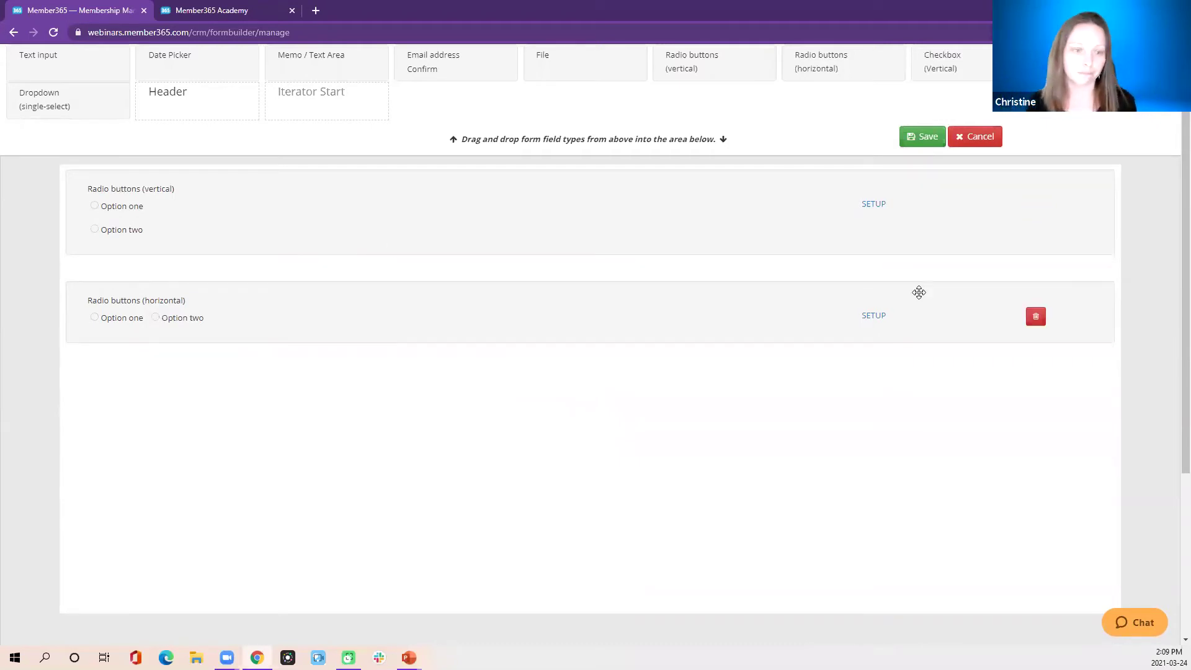
pyautogui.click(1034, 315)
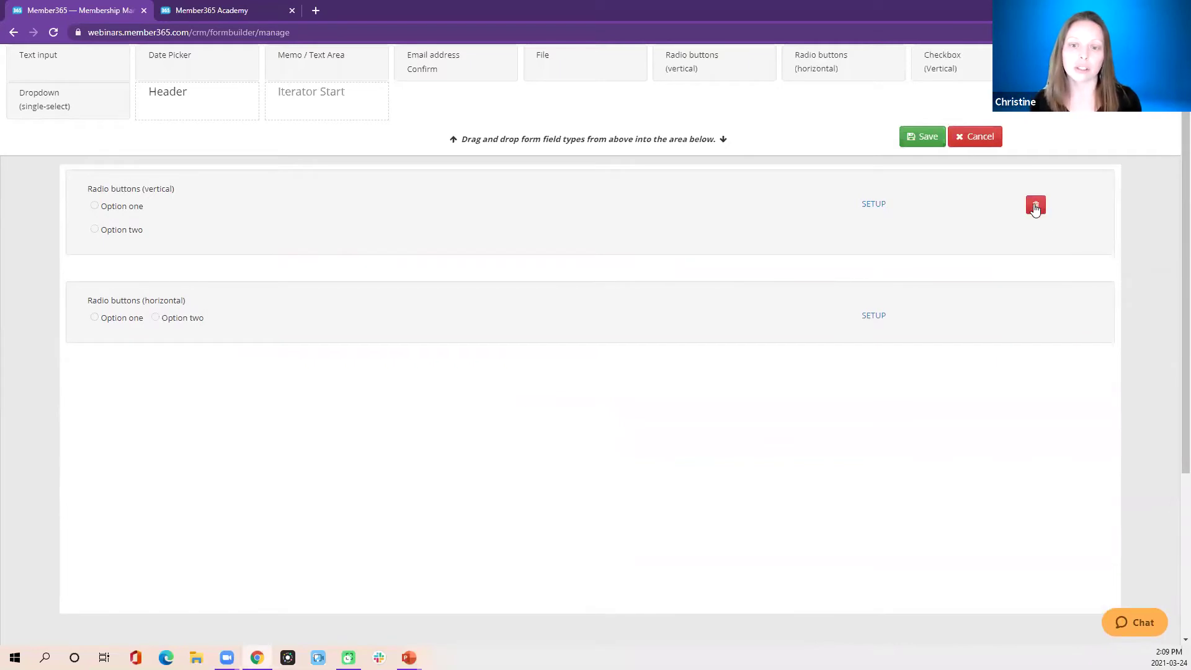
# Step: Delete both radio fields, then add and delete vertical and horizontal checkbox fields
pyautogui.click(1034, 205)
pyautogui.click(1034, 206)
pyautogui.moveTo(962, 62); pyautogui.dragTo(473, 243)
pyautogui.moveTo(1054, 62); pyautogui.dragTo(236, 285)
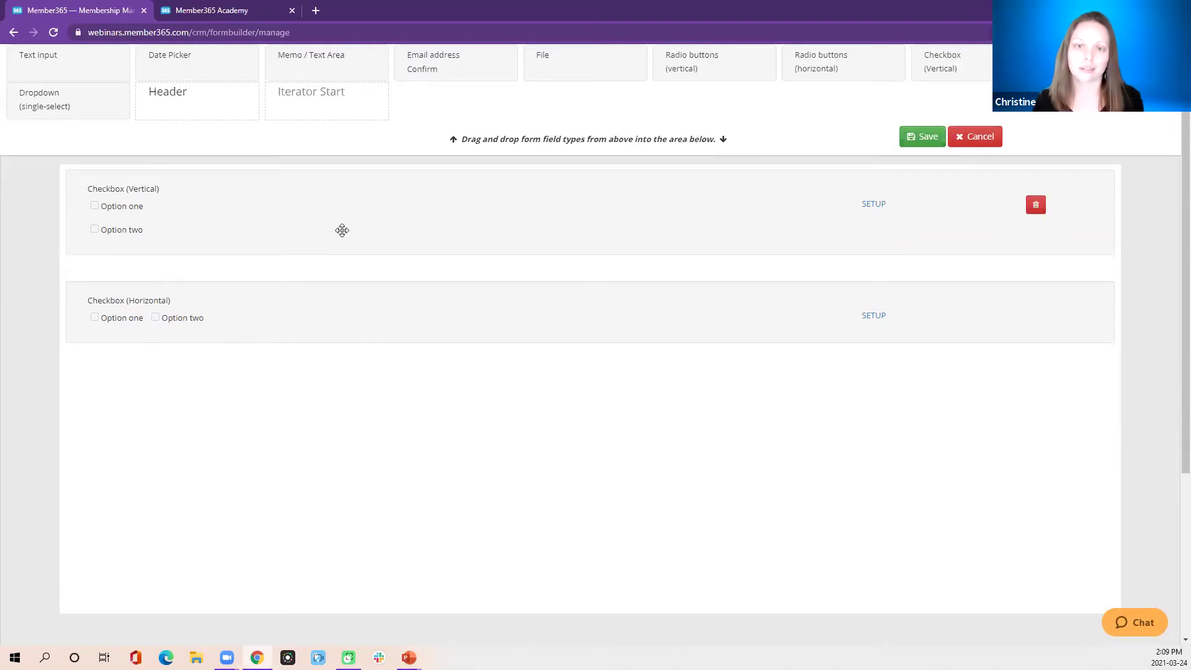
pyautogui.click(1035, 205)
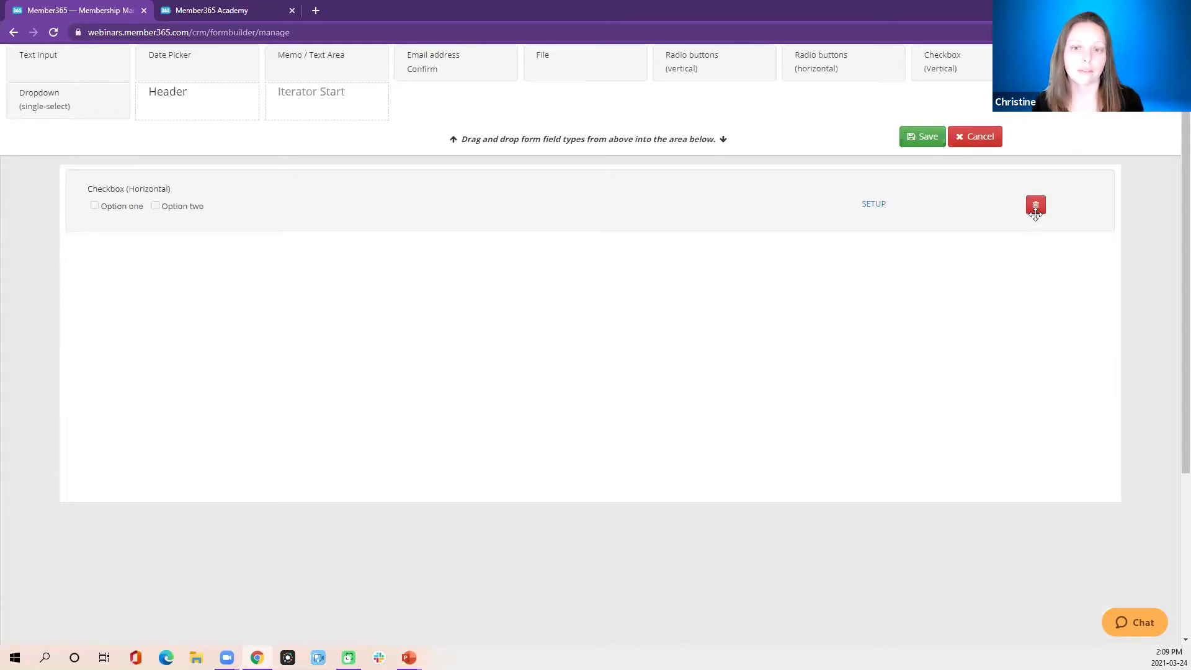
pyautogui.click(1035, 207)
# Step: Add and remove a Dropdown (single-select) field, then add a Header section
pyautogui.moveTo(70, 97); pyautogui.dragTo(183, 266)
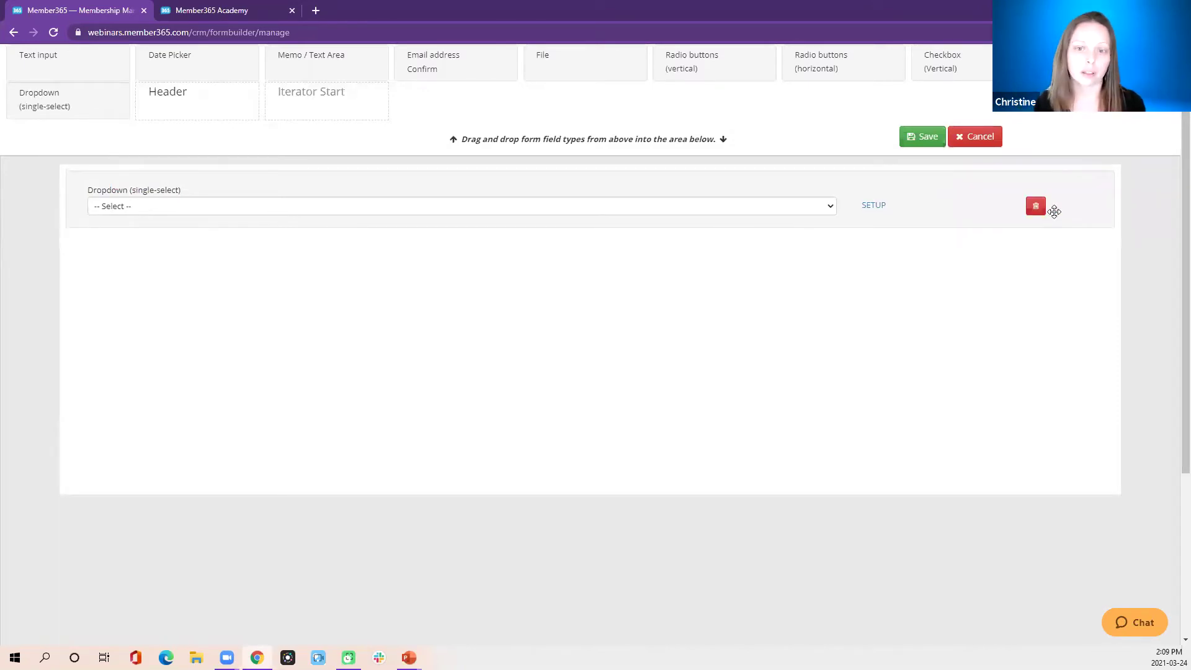
pyautogui.click(1034, 208)
pyautogui.moveTo(189, 101); pyautogui.dragTo(149, 228)
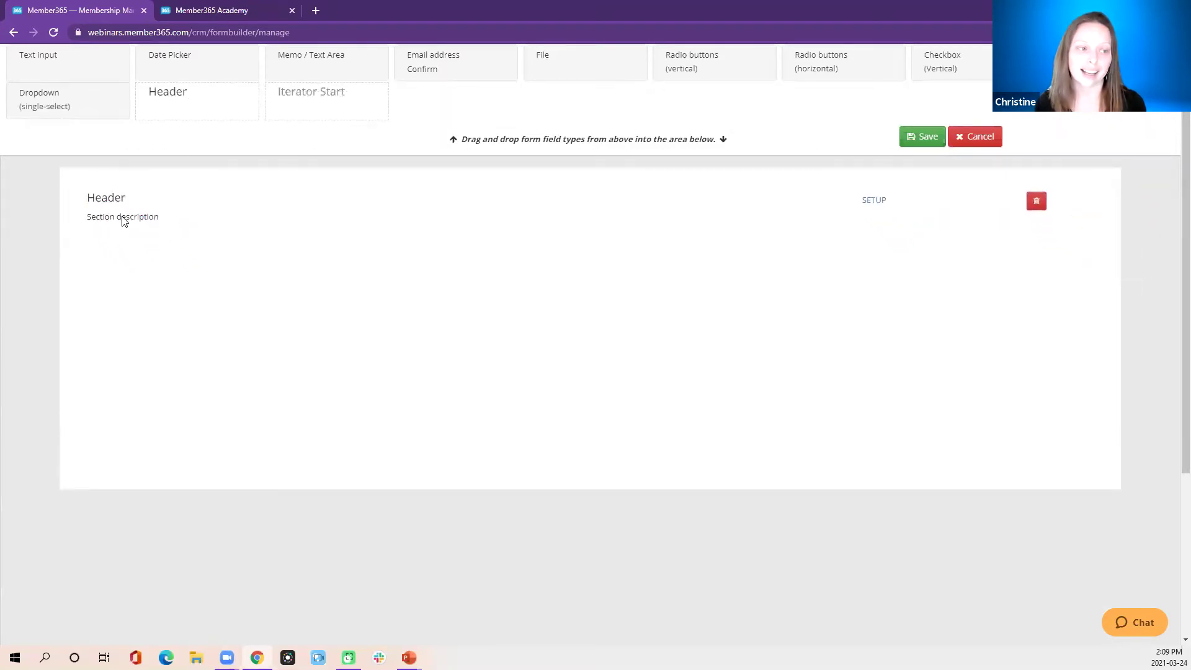
# Step: Set the header to 'Prospects' with description 'For call and Communications:' and save
pyautogui.click(868, 204)
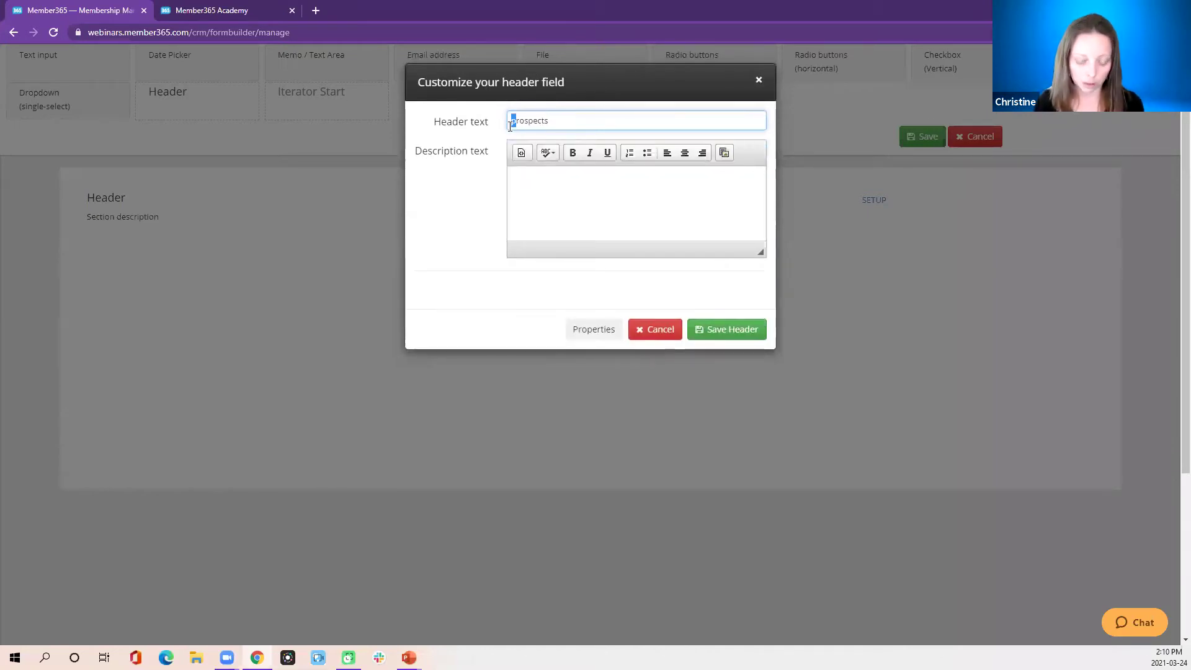
pyautogui.write('P')
pyautogui.click(588, 198)
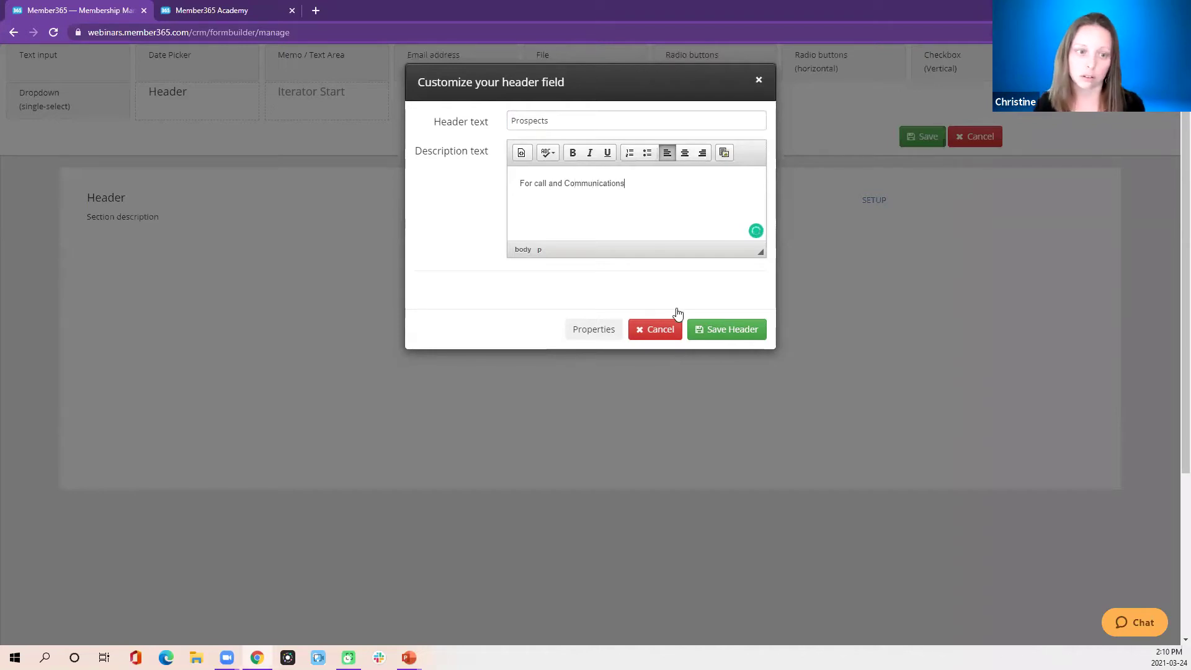
pyautogui.click(751, 326)
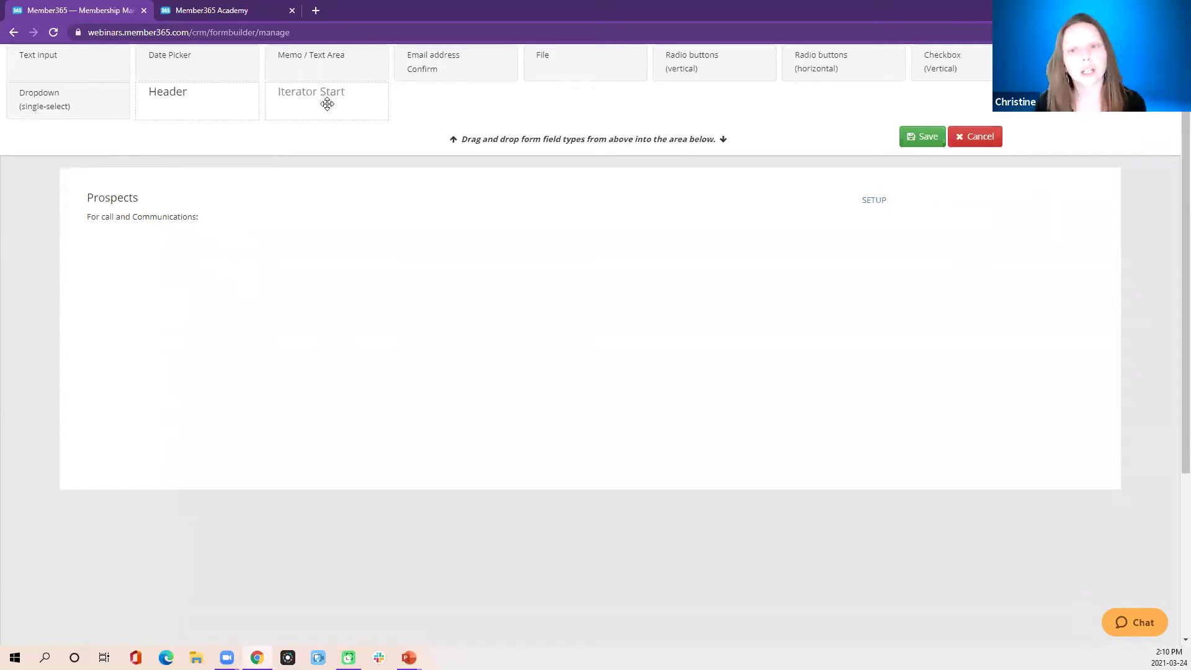
# Step: Place an iterator below the Prospects header holding vertical radio buttons and a single-select dropdown
pyautogui.moveTo(327, 104); pyautogui.dragTo(434, 301)
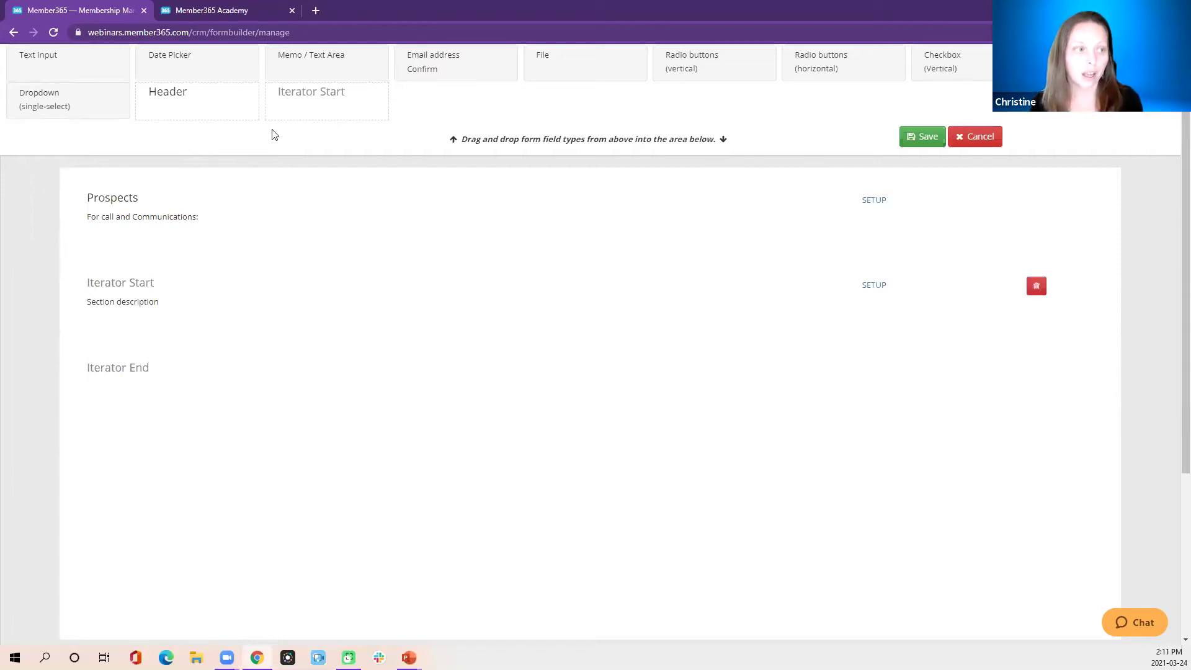
pyautogui.moveTo(120, 304)
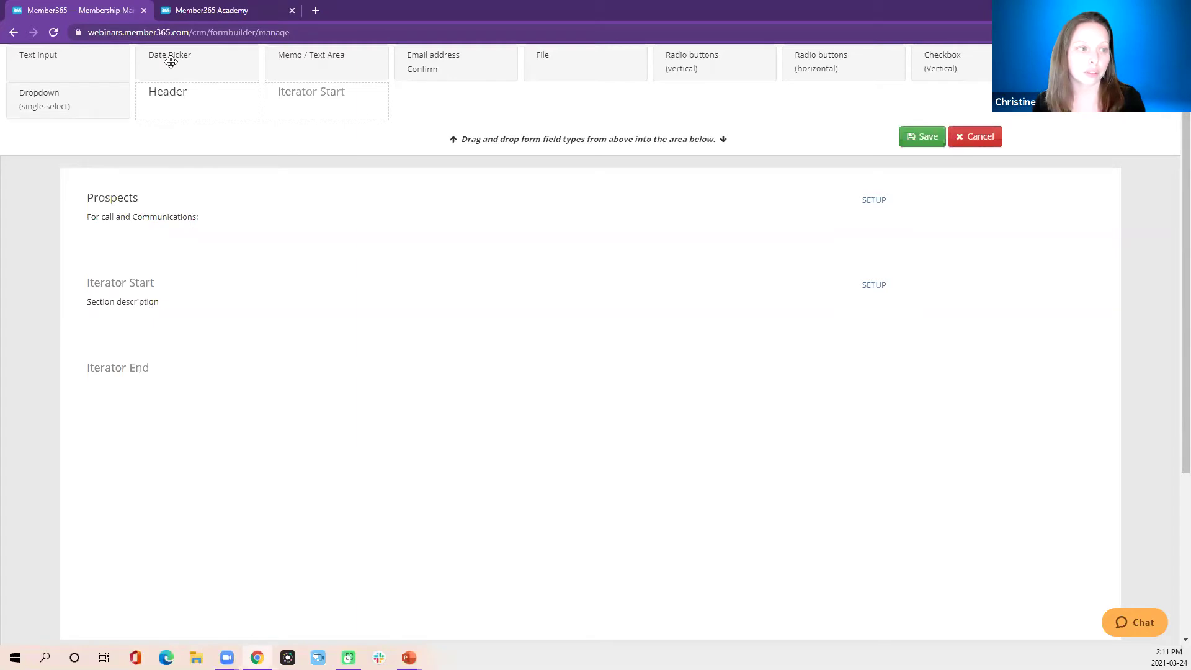
pyautogui.moveTo(716, 67); pyautogui.dragTo(127, 341)
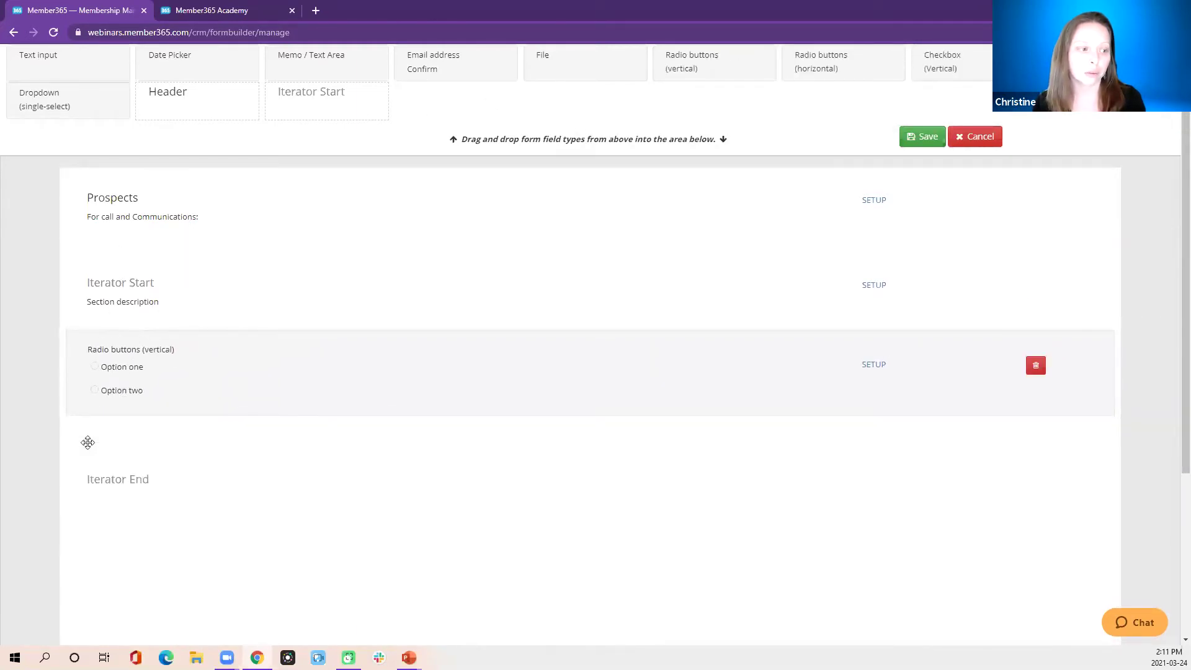
pyautogui.moveTo(87, 106); pyautogui.dragTo(156, 456)
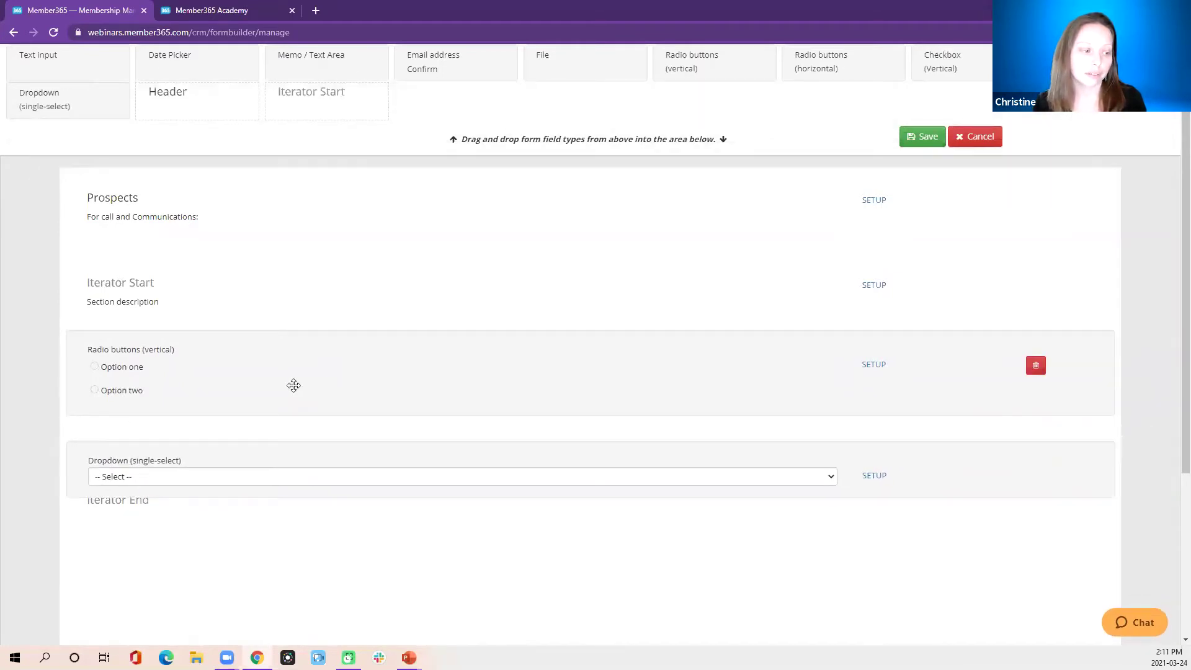
# Step: Label the iterator section 'Calls:' in its setup and save it
pyautogui.click(874, 286)
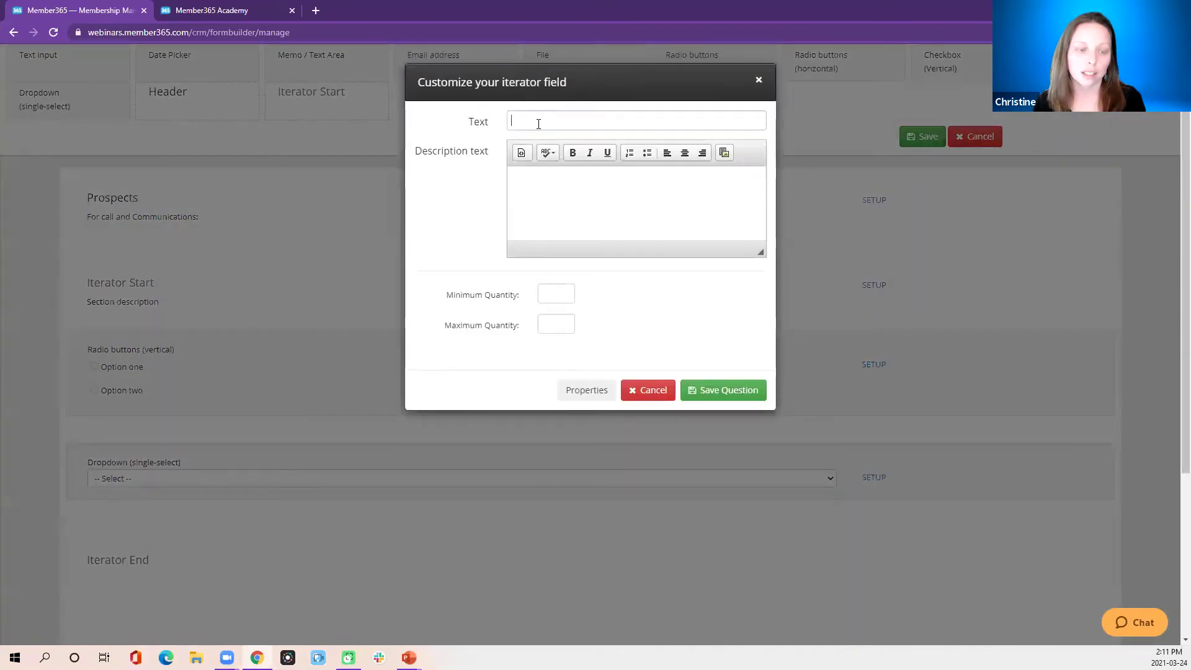
pyautogui.write('CAll')
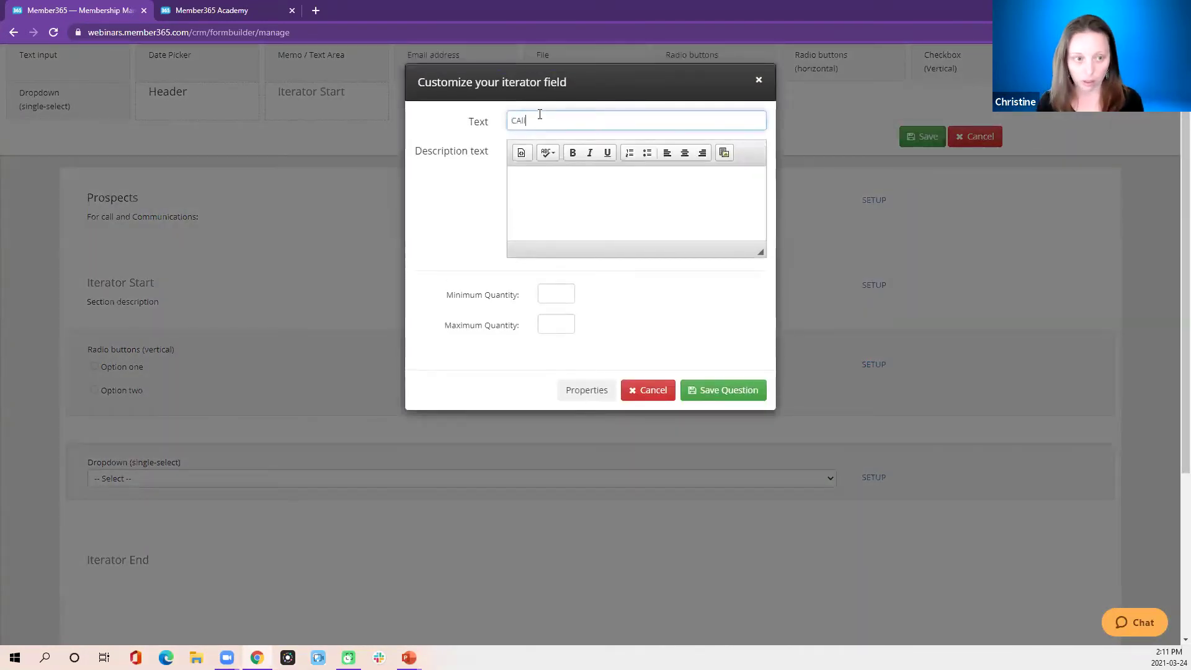
pyautogui.press('BackSpace')
pyautogui.press('BackSpace')
pyautogui.press('BackSpace')
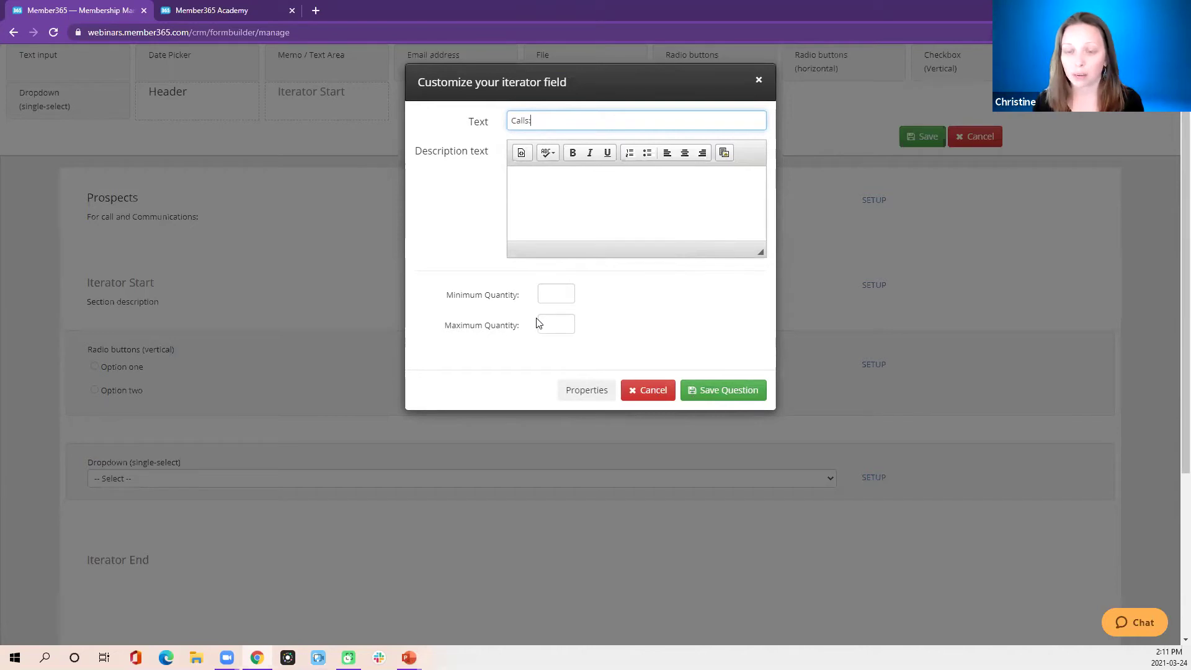
pyautogui.click(730, 399)
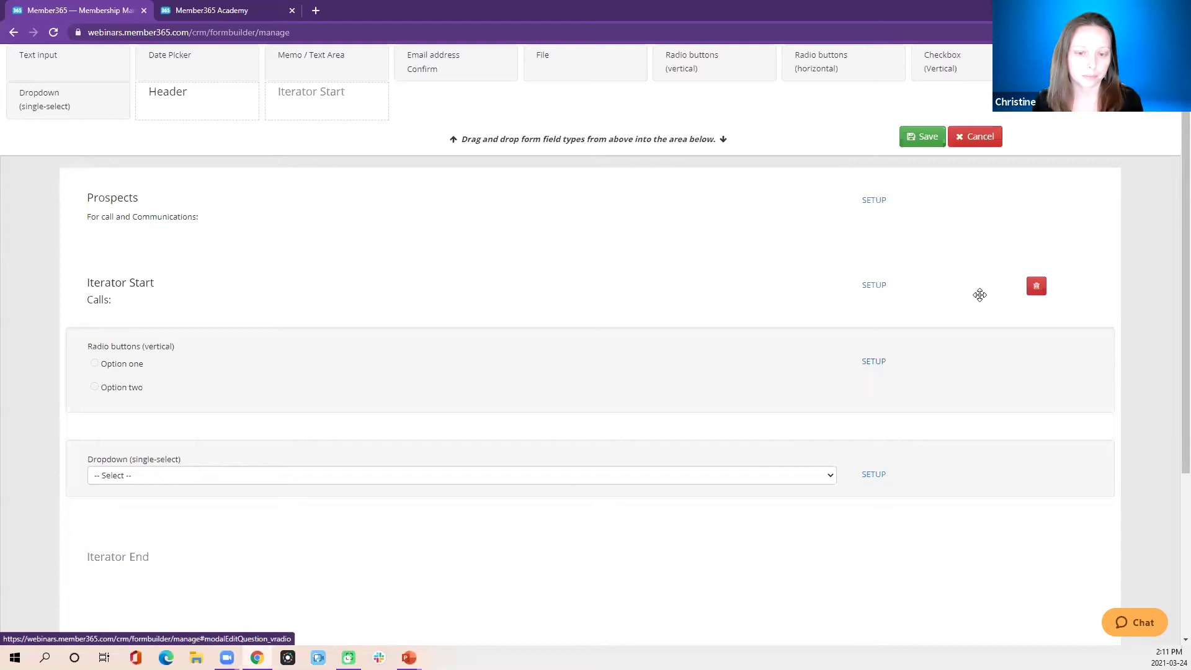
# Step: Enter the radio question 'Number of Calls' and add One as its first answer
pyautogui.click(873, 475)
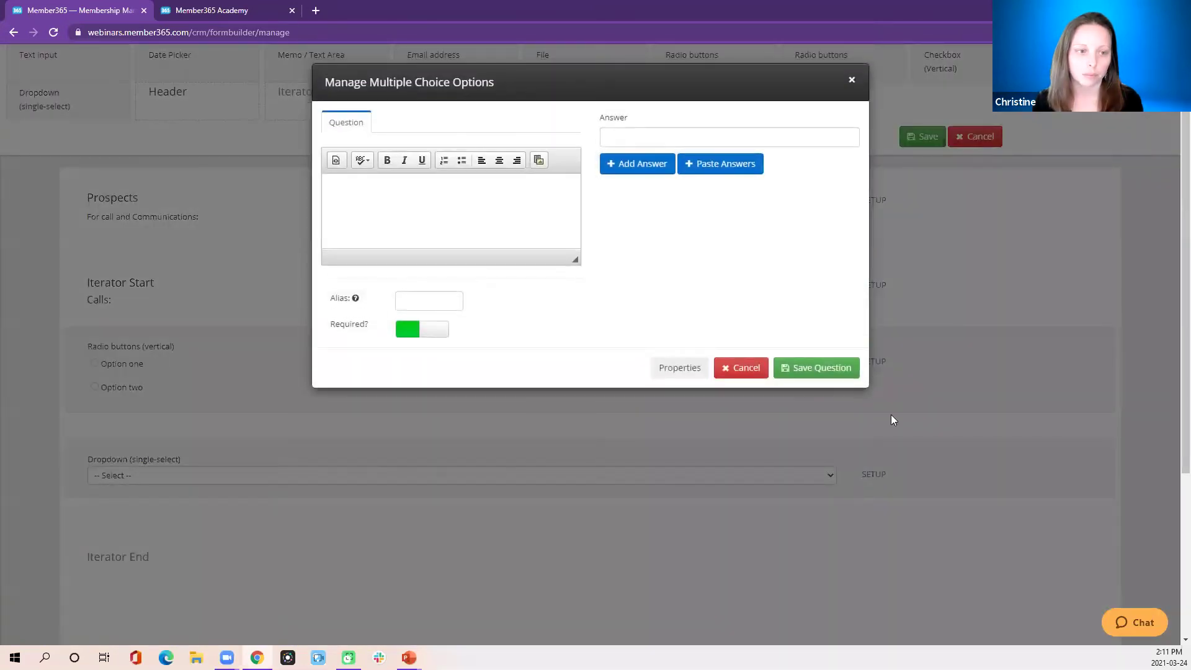
pyautogui.click(749, 372)
pyautogui.click(872, 365)
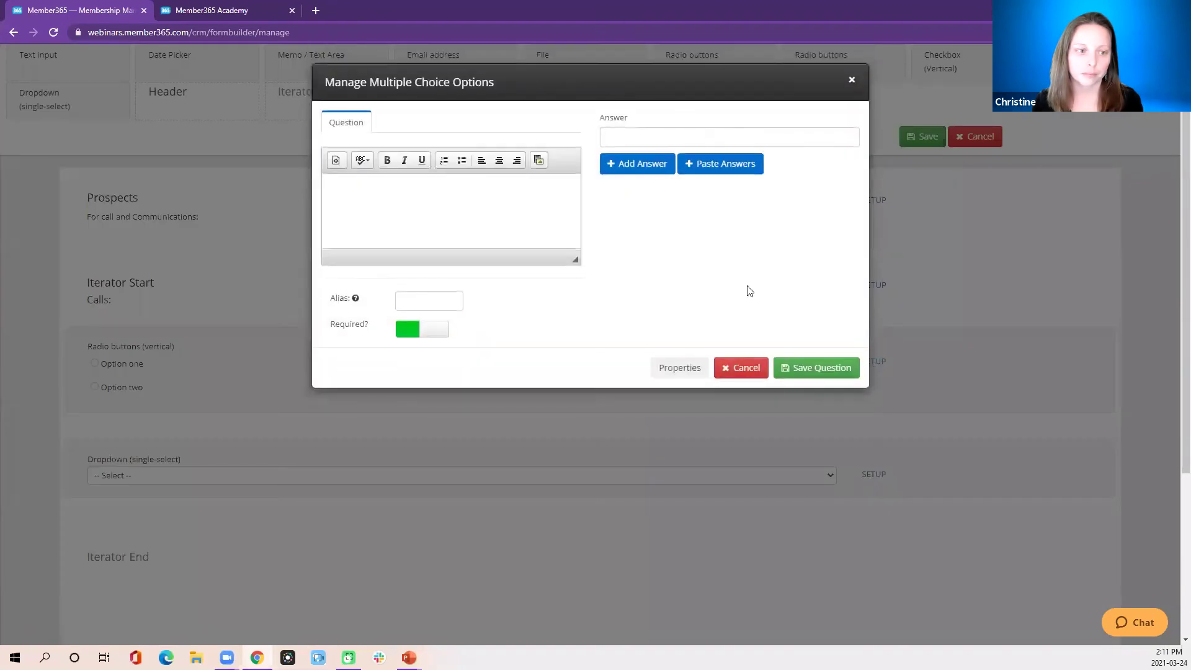
pyautogui.click(518, 193)
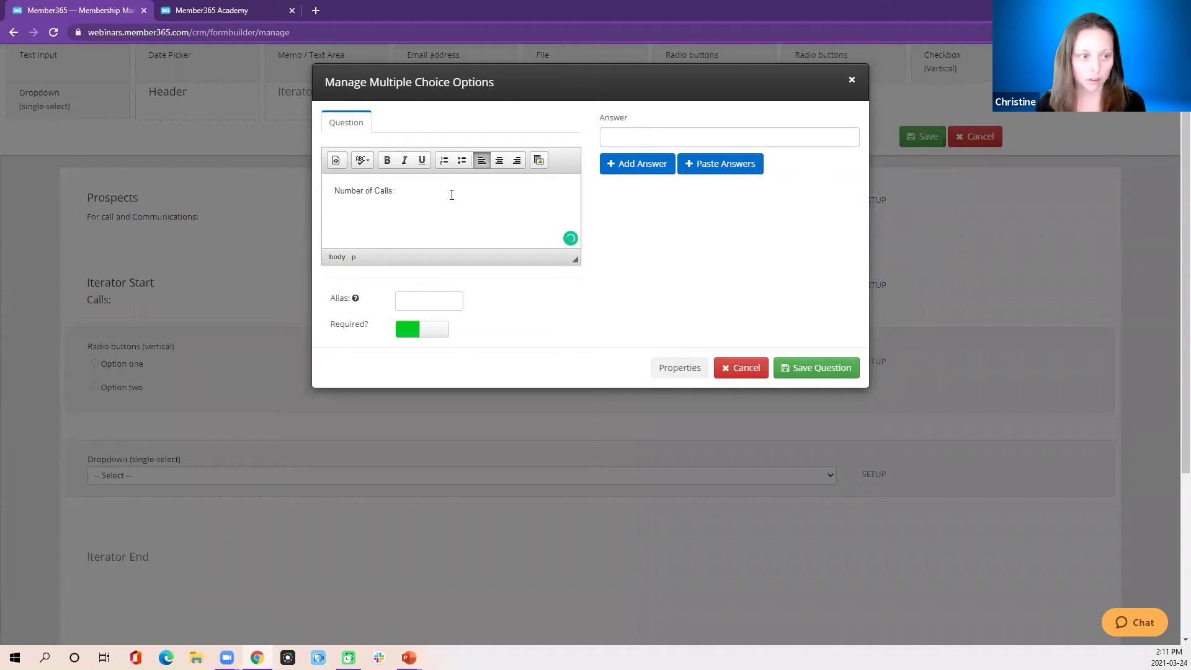
pyautogui.click(641, 132)
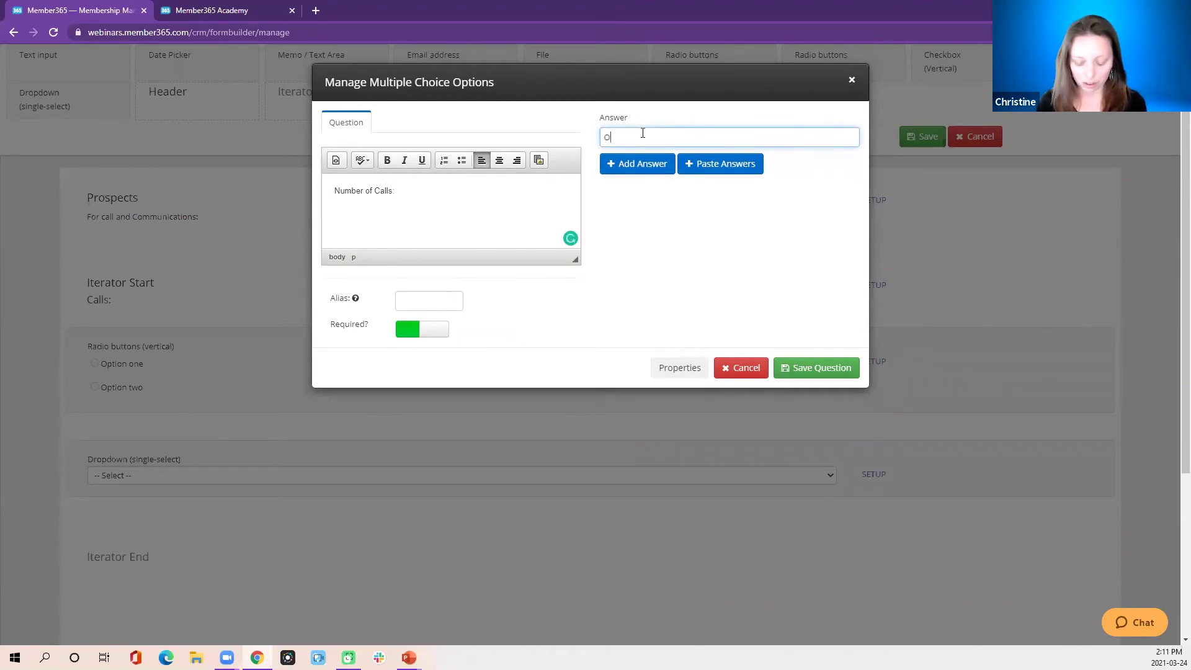
pyautogui.click(652, 165)
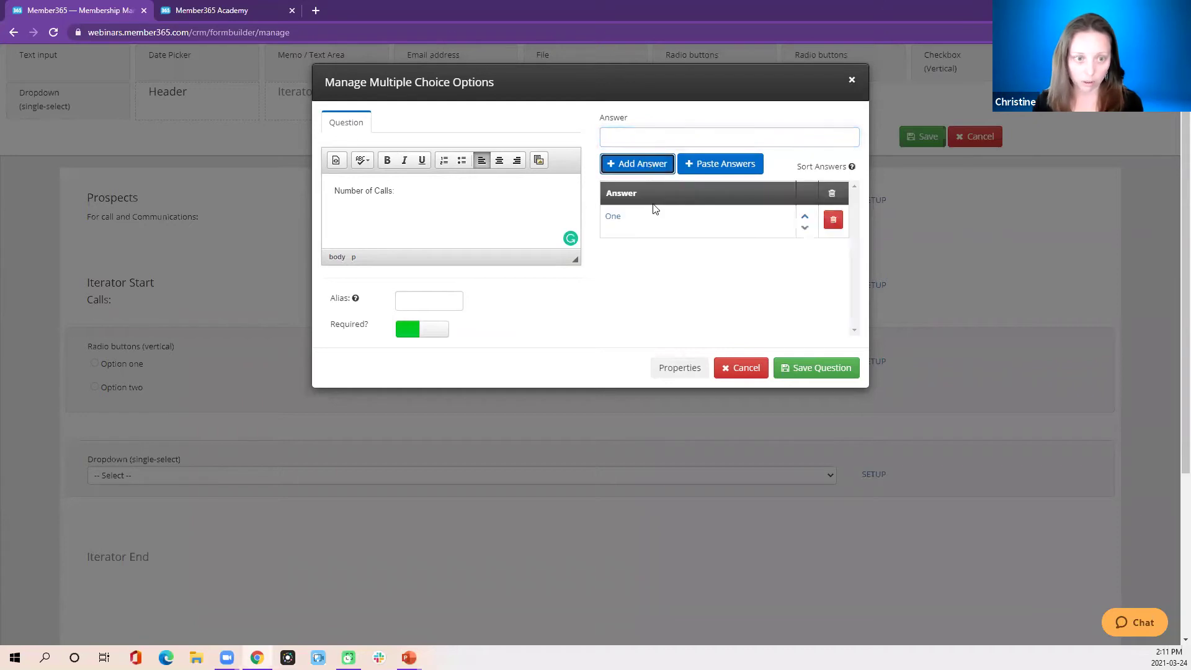
# Step: Paste Two and Three as further answers and move One to the top
pyautogui.click(701, 166)
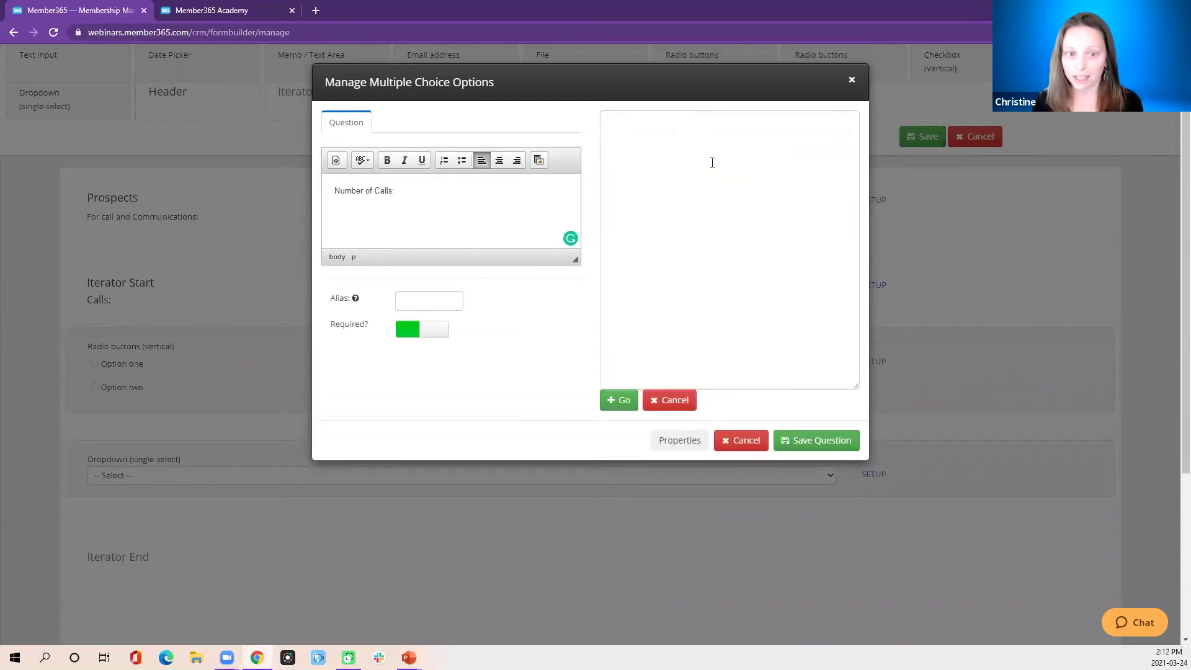
pyautogui.click(631, 173)
pyautogui.write('two')
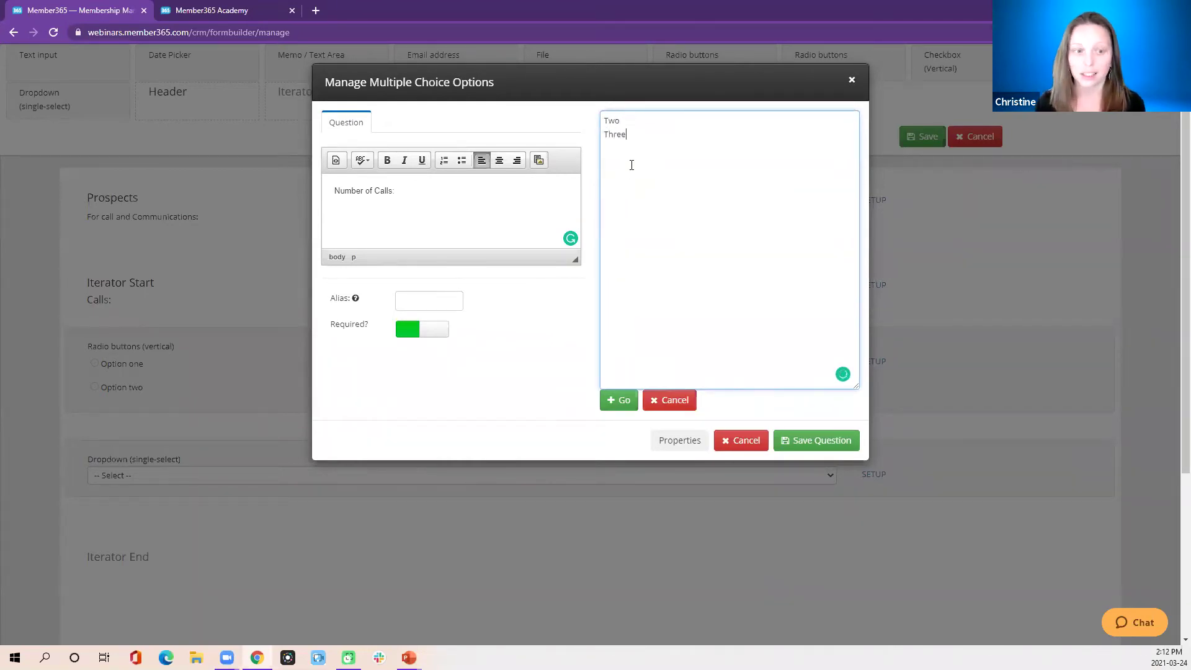
pyautogui.click(618, 399)
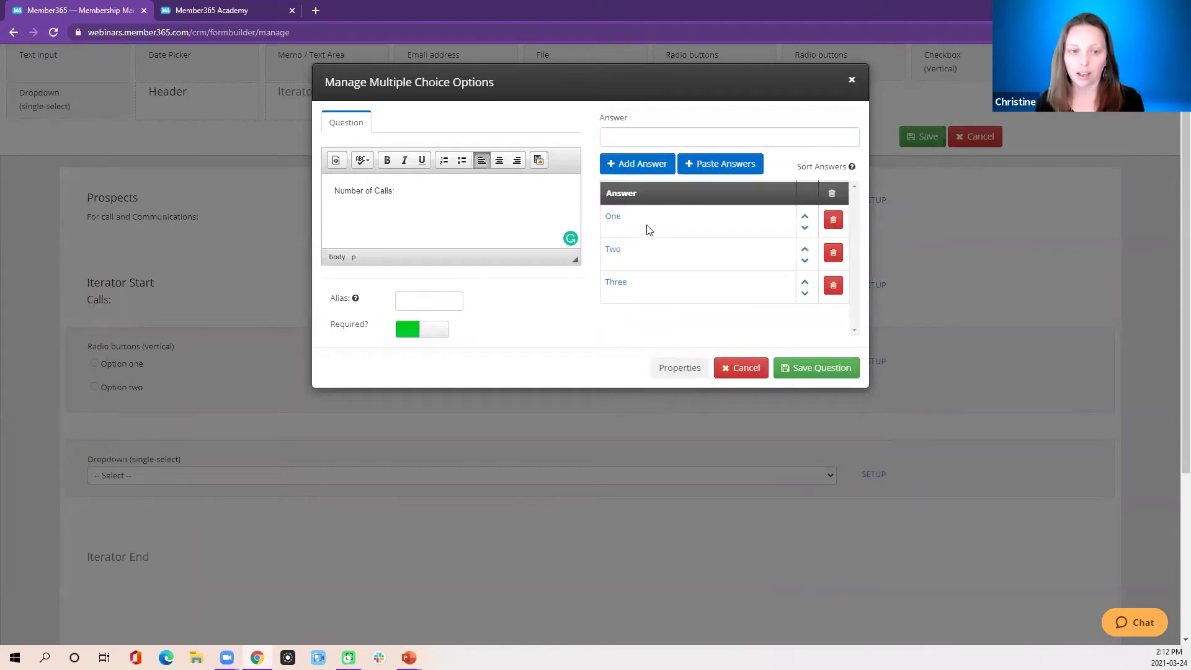
pyautogui.click(804, 251)
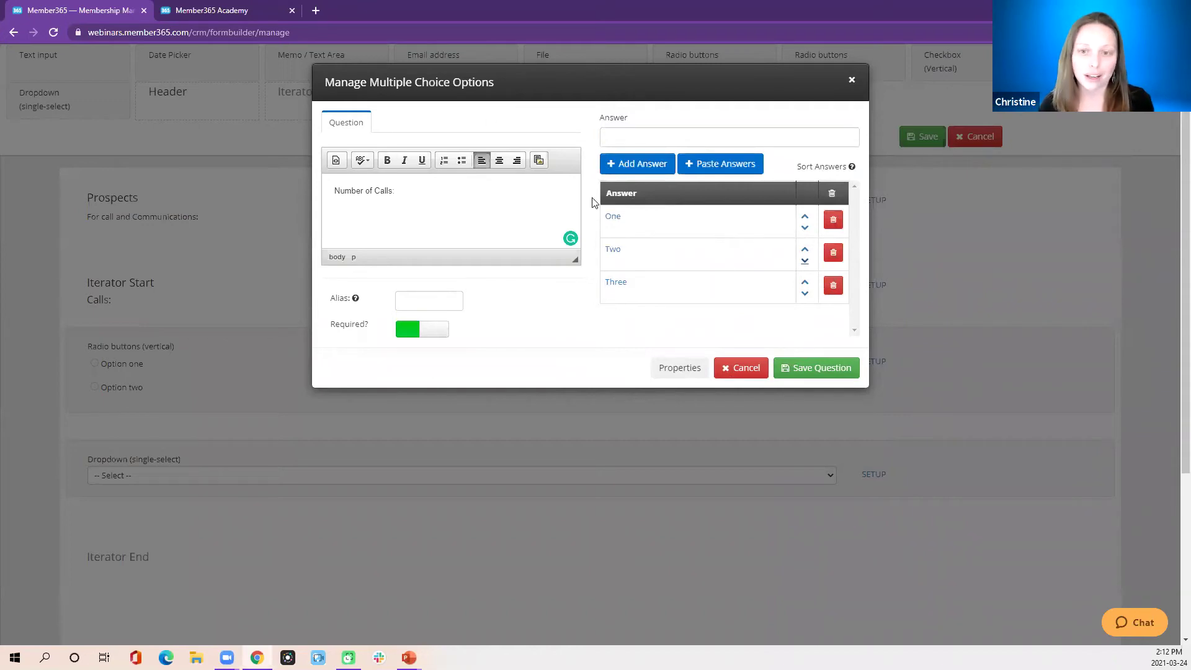
# Step: Review and update the Number of Calls question properties, then save it to the form
pyautogui.click(672, 370)
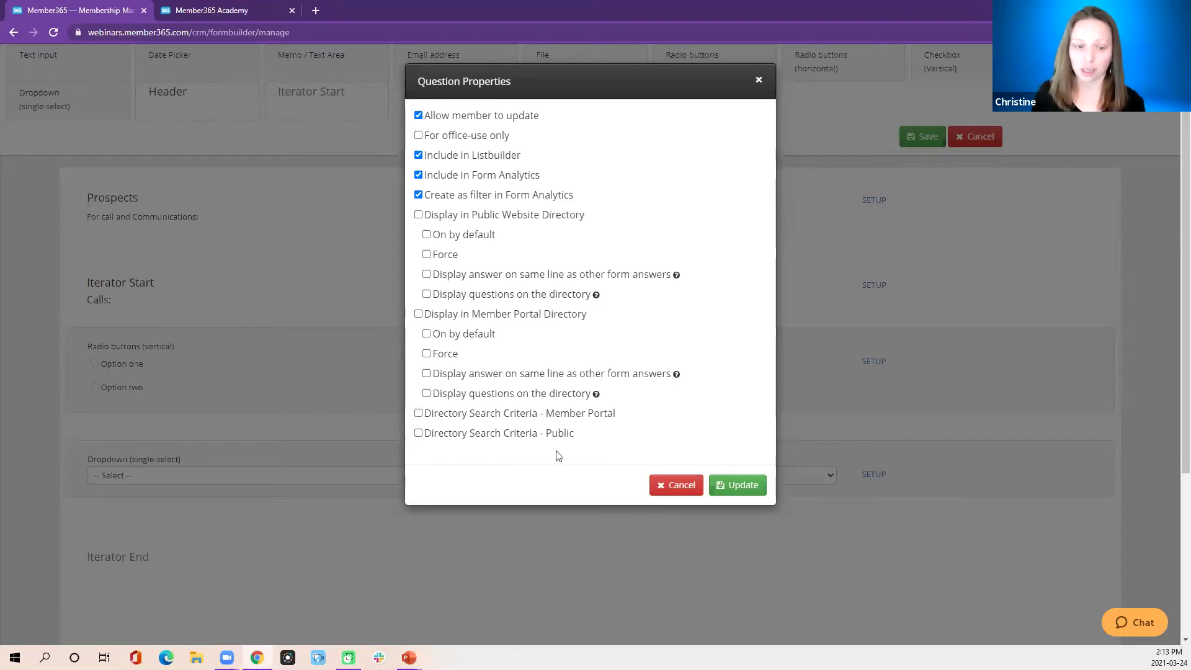
pyautogui.click(739, 490)
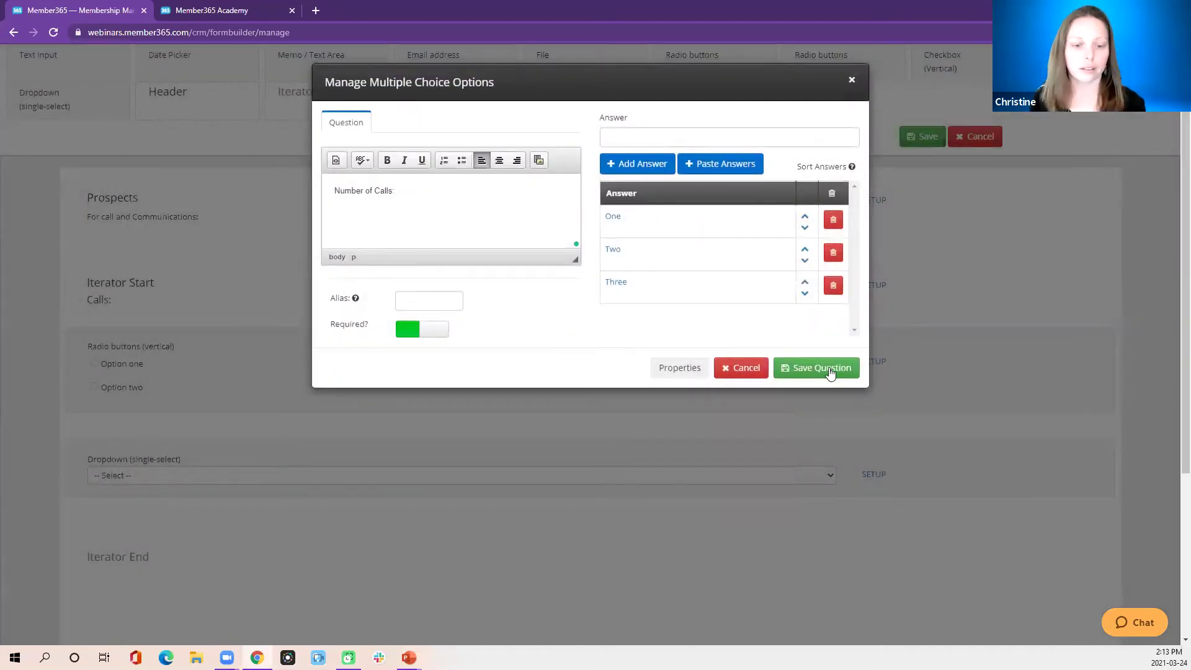
pyautogui.click(830, 371)
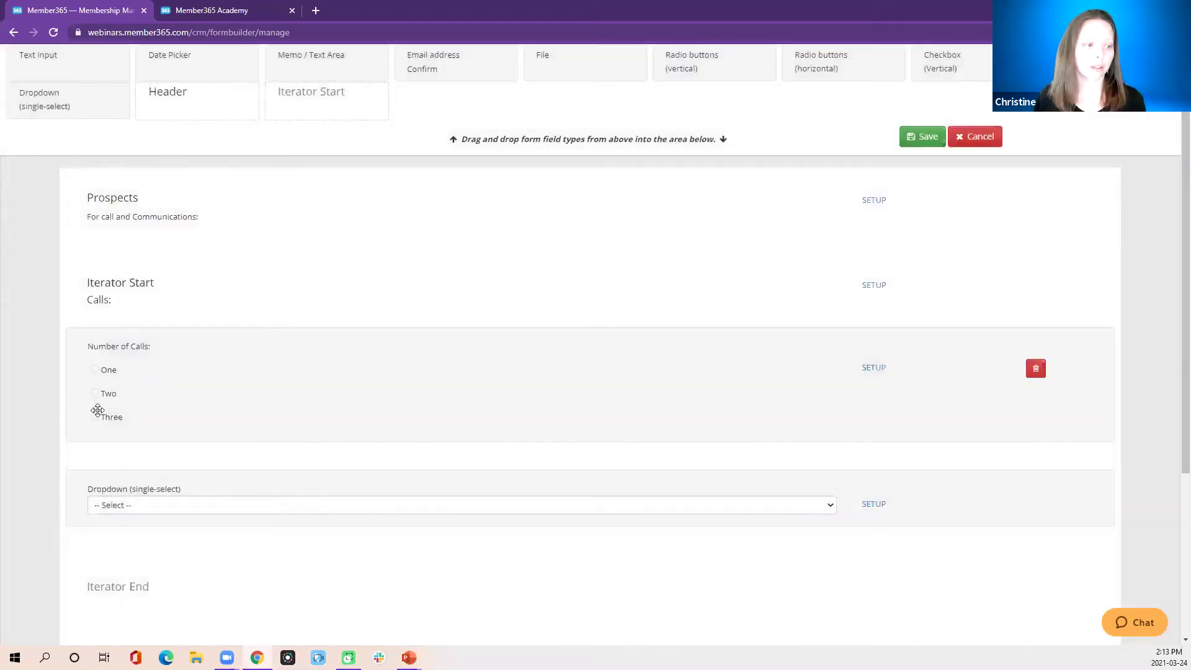
# Step: Make the dropdown a 'Job Title:' question with answers Manager and Admin and save it
pyautogui.click(870, 506)
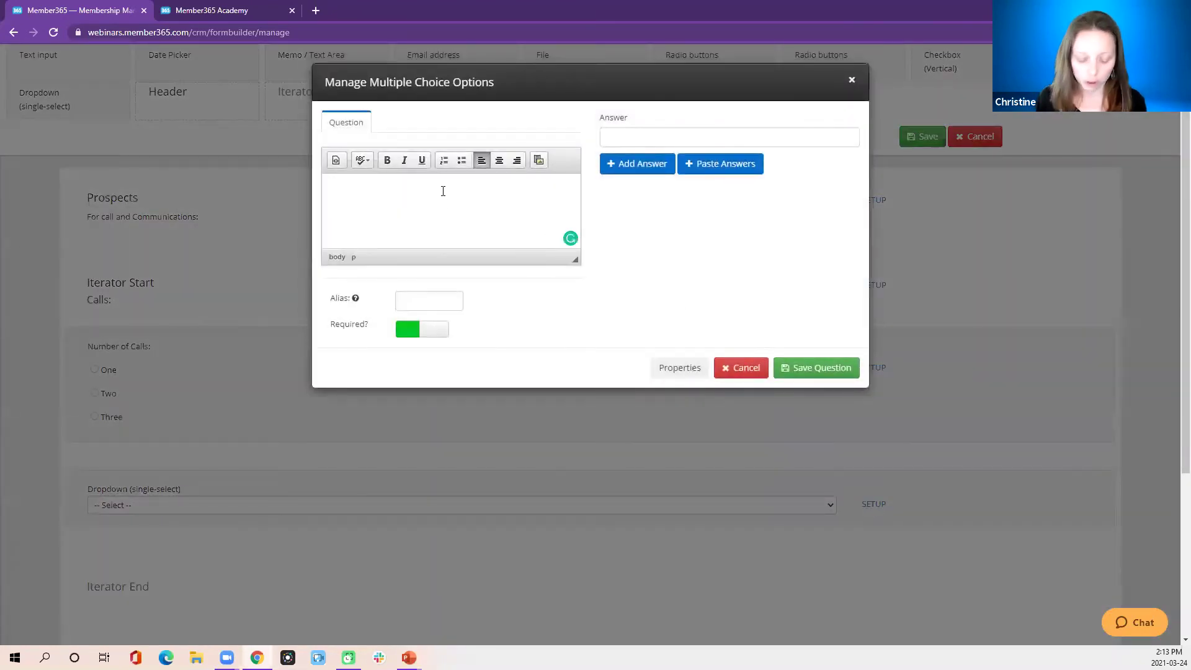
pyautogui.write('Job')
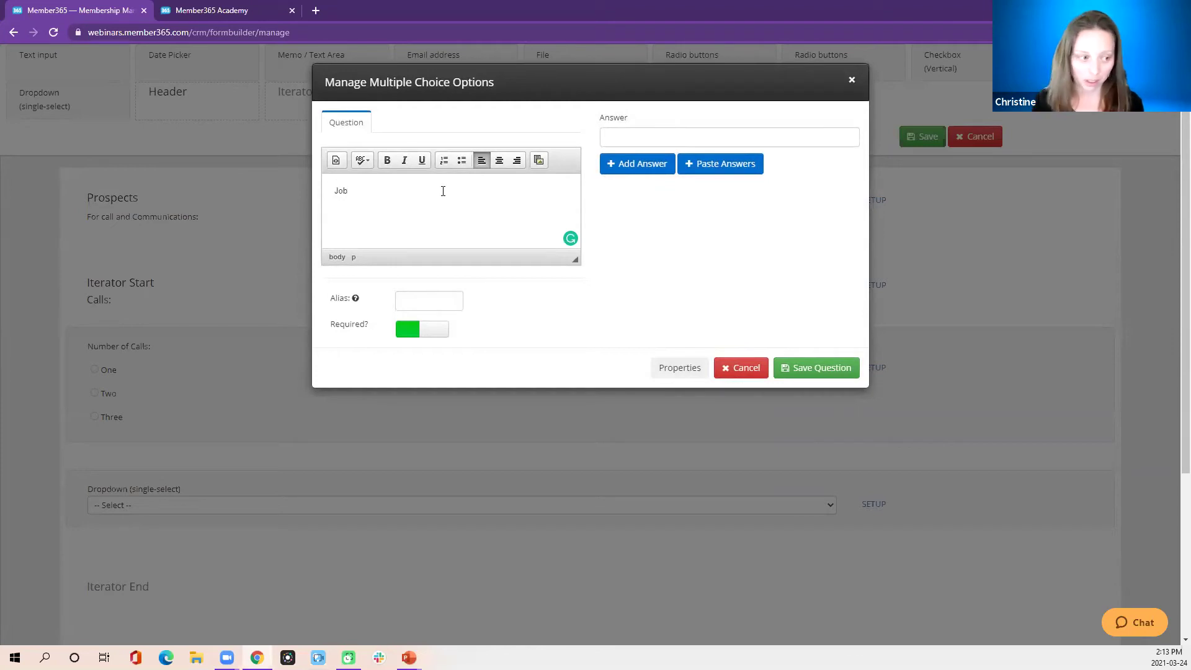
pyautogui.write(' T')
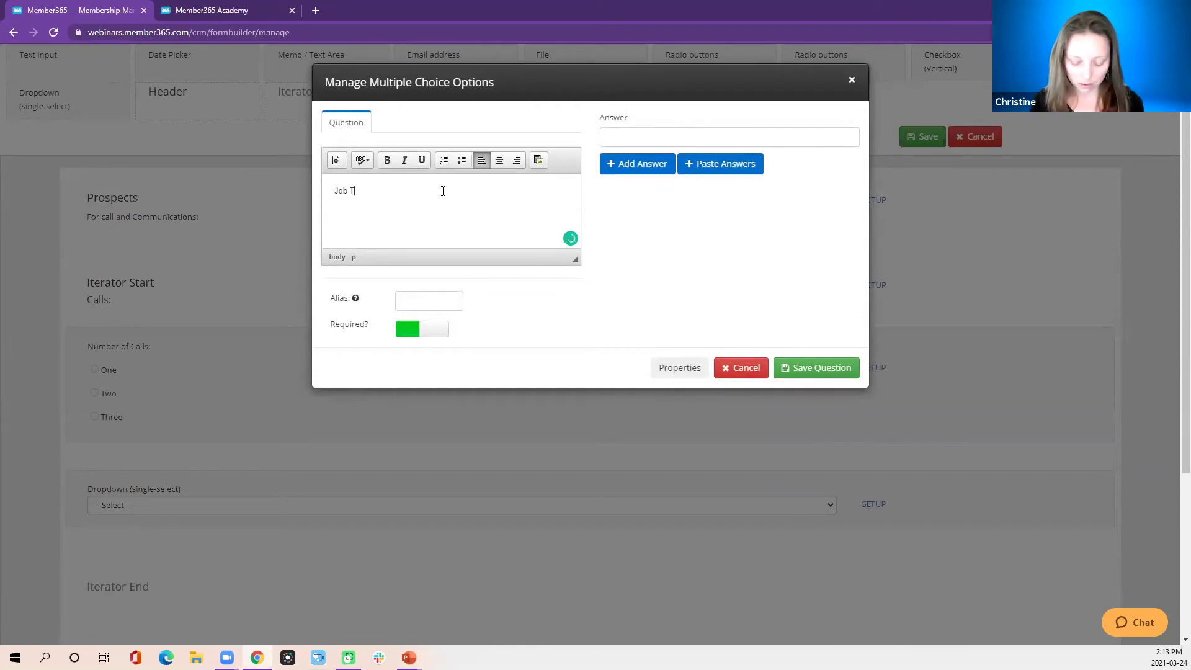
pyautogui.write('itle:')
pyautogui.click(682, 135)
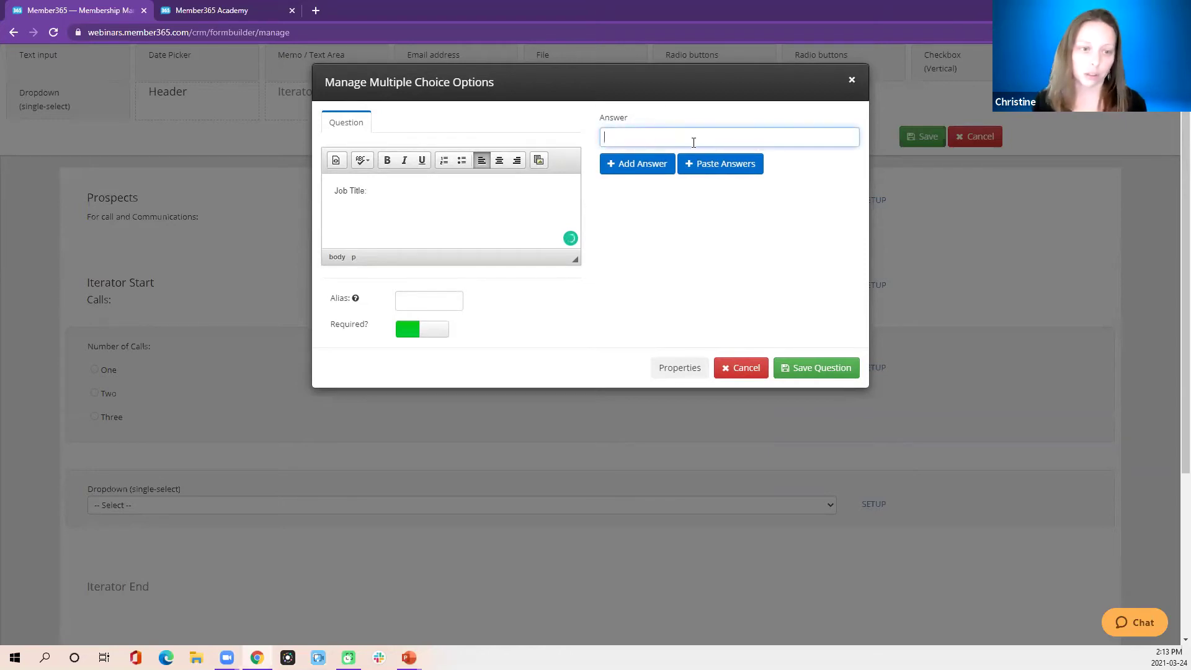
pyautogui.write('Manage')
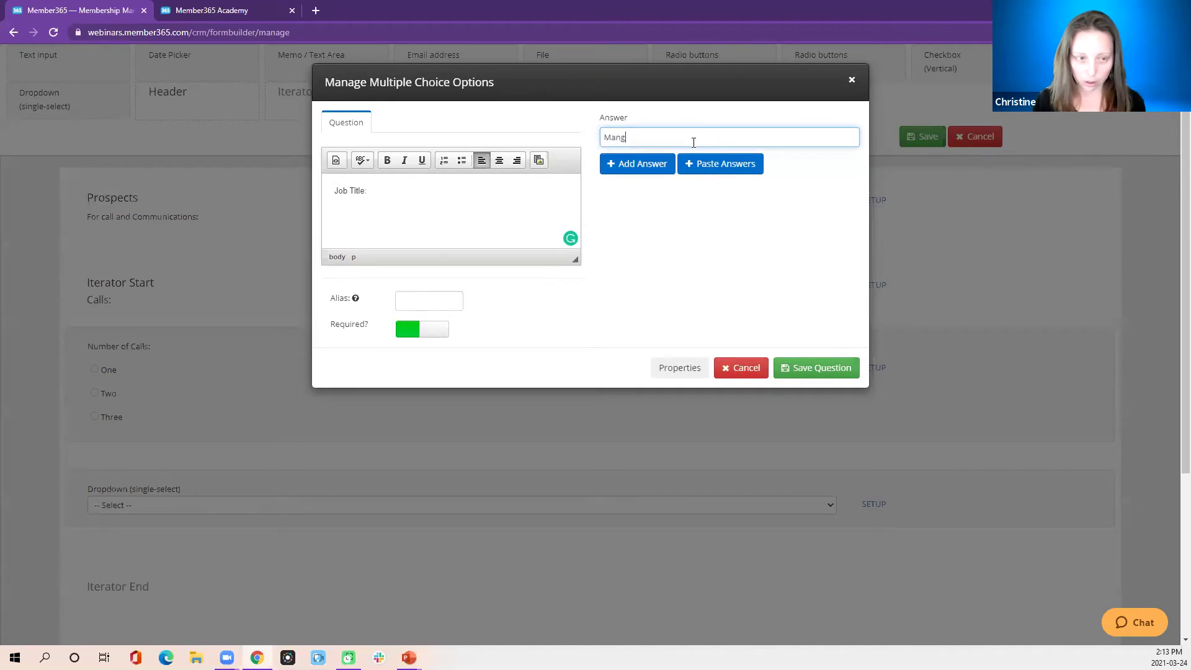
pyautogui.write('r')
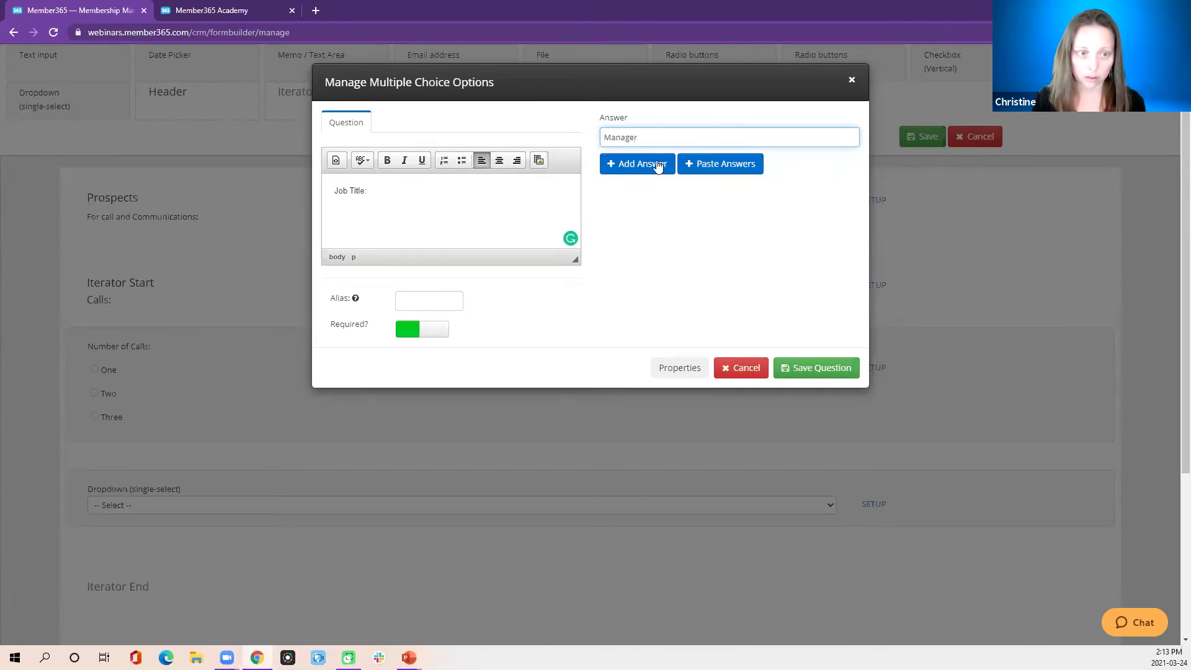
pyautogui.click(658, 164)
pyautogui.click(664, 142)
pyautogui.write('Admin')
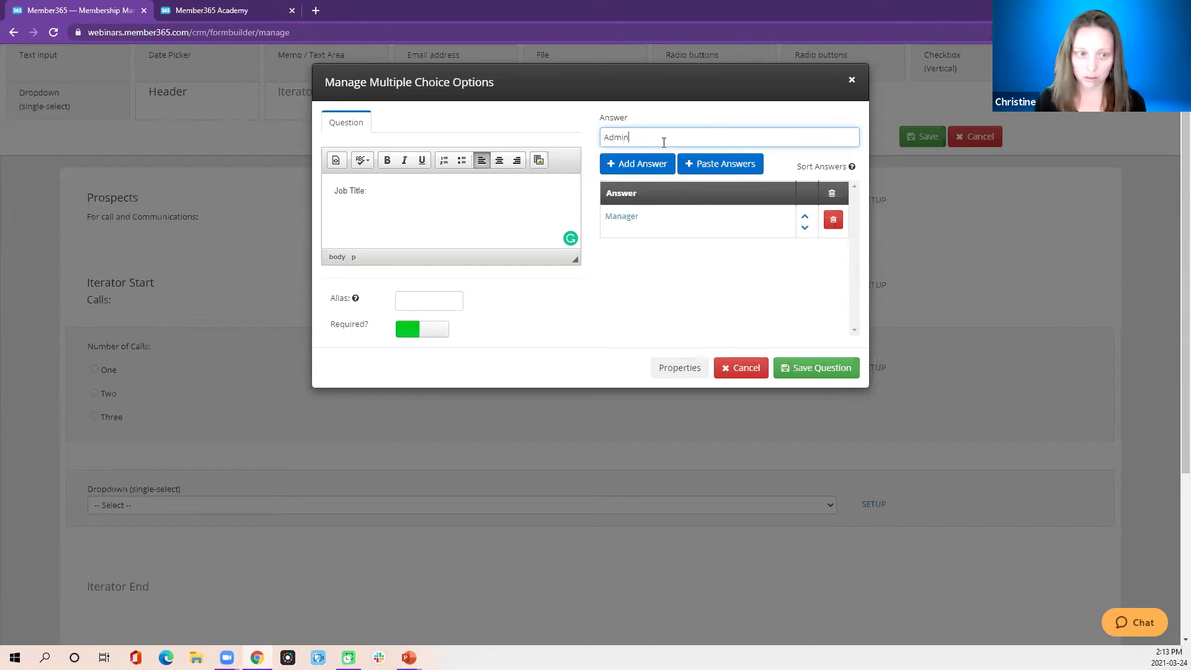
pyautogui.click(663, 164)
pyautogui.click(655, 142)
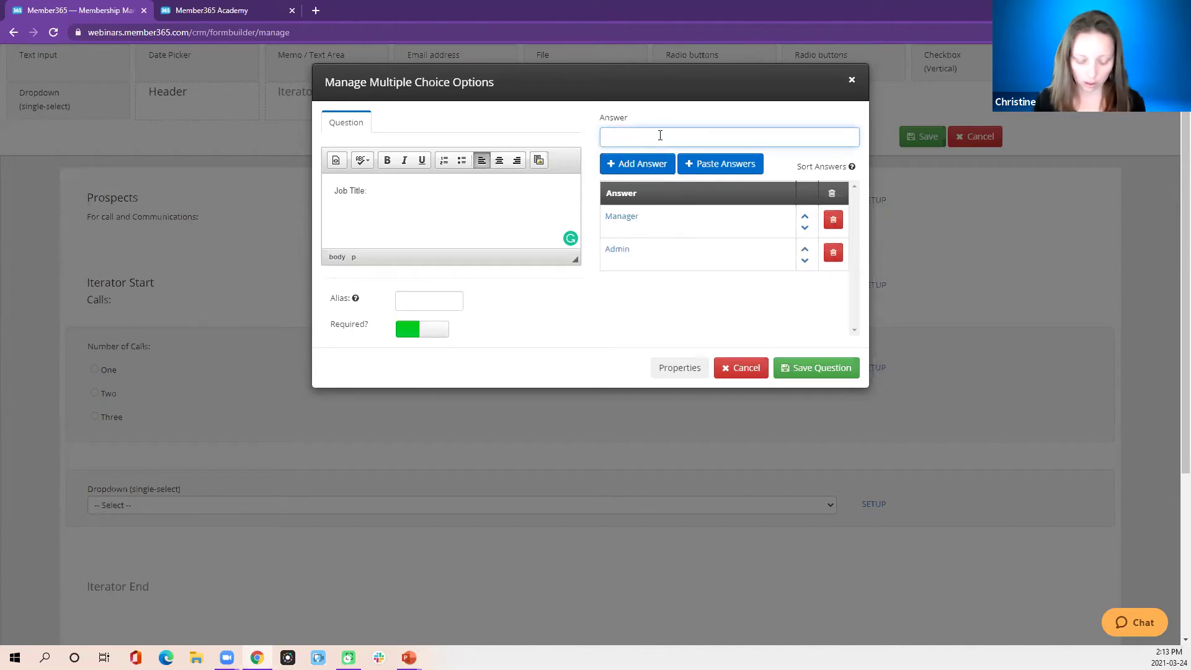
pyautogui.click(817, 368)
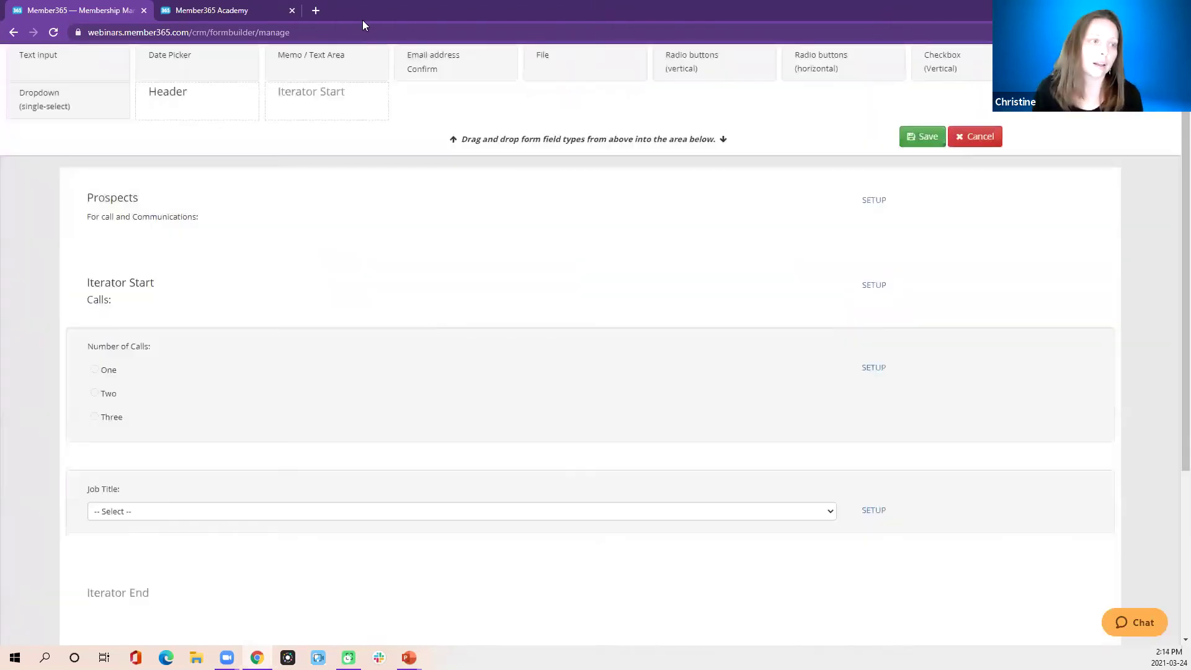
# Step: Add a text input below Job Title labelled 'Name:' and save it
pyautogui.moveTo(61, 103); pyautogui.dragTo(132, 552)
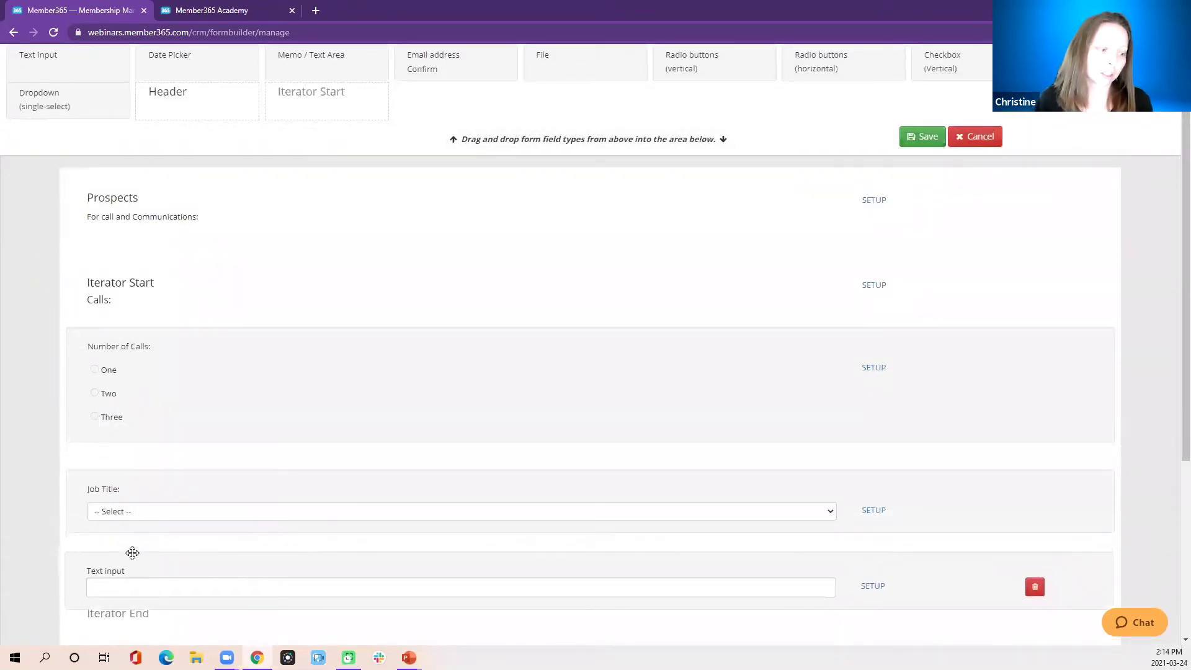
pyautogui.click(873, 591)
pyautogui.click(577, 163)
pyautogui.write('Name')
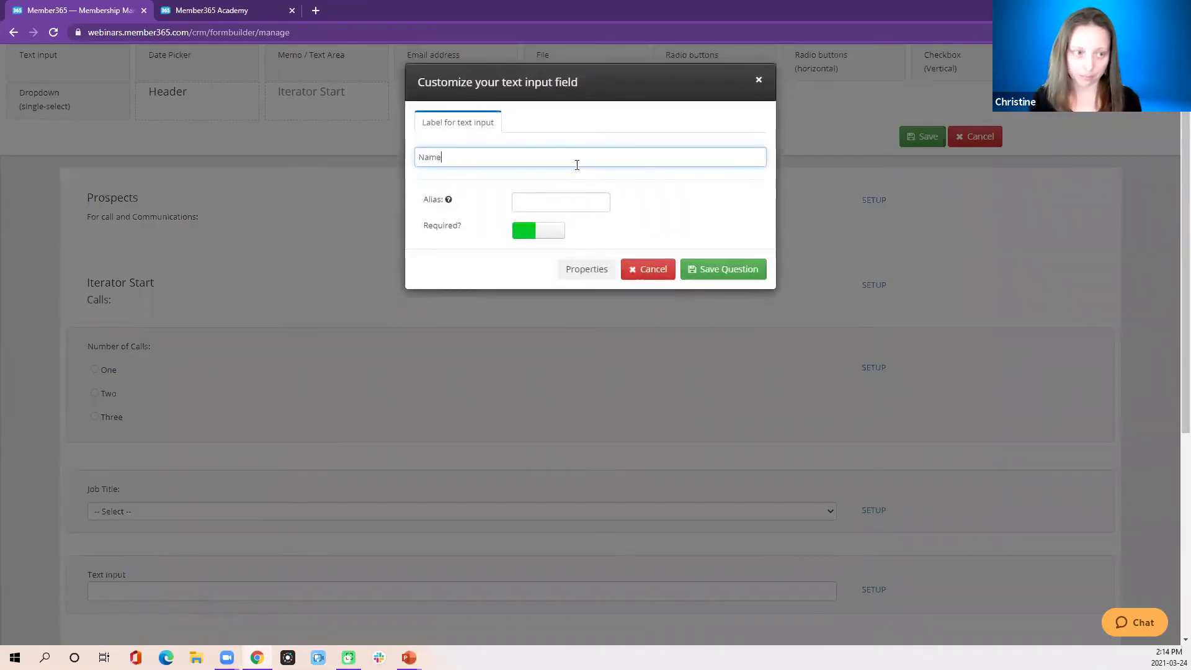
pyautogui.write(':')
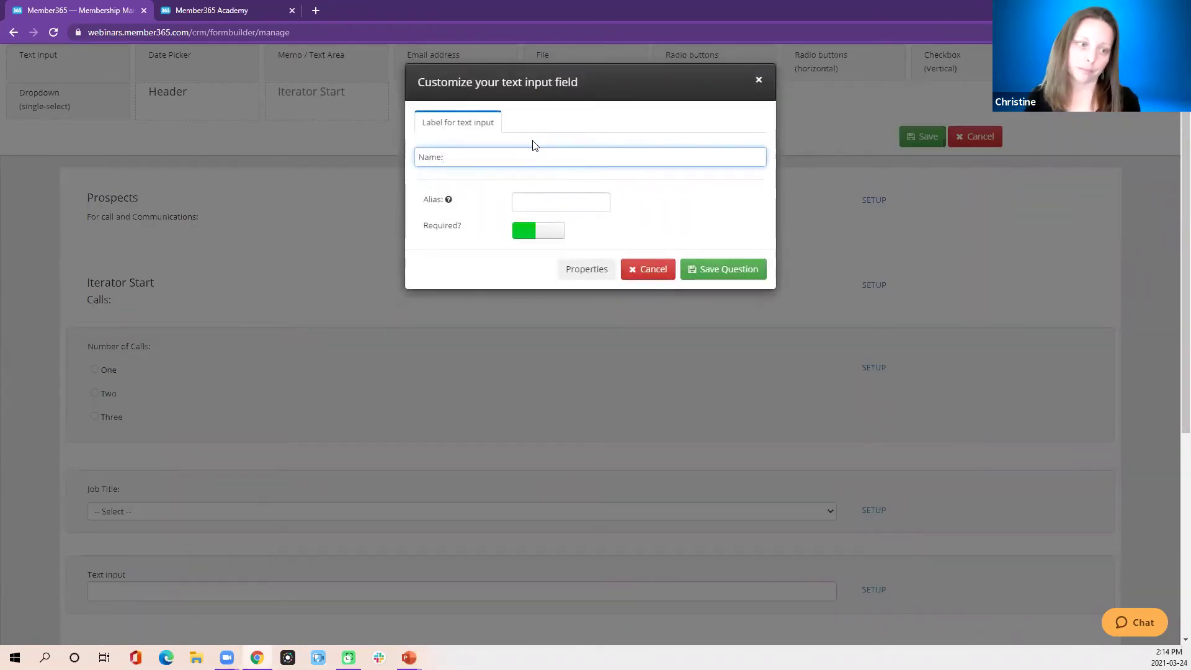
pyautogui.click(730, 270)
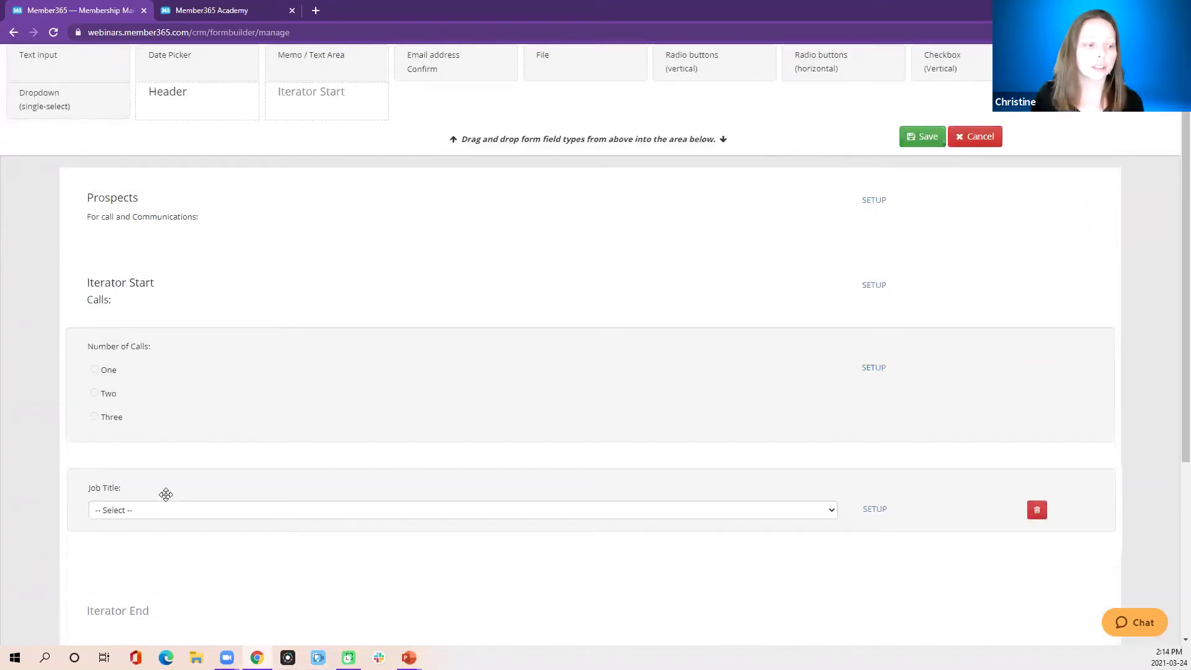
# Step: Reorder the Calls iterator to Name, Job Title, Number of Calls and save the layout
pyautogui.moveTo(139, 478); pyautogui.dragTo(155, 323)
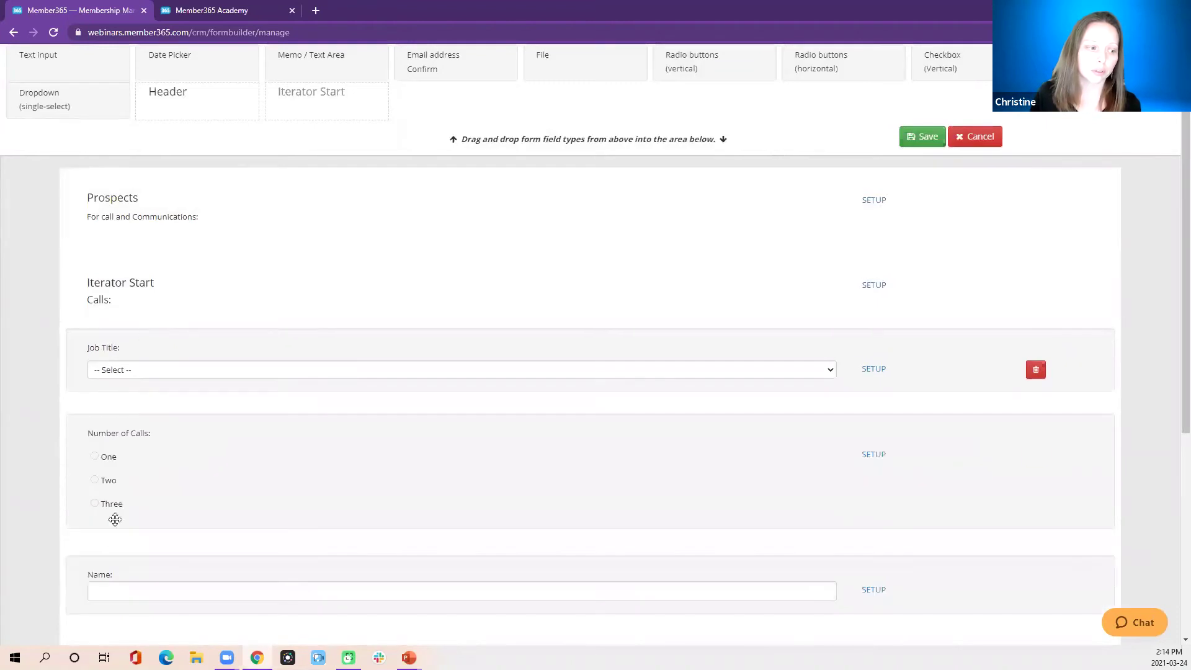
pyautogui.moveTo(106, 564); pyautogui.dragTo(111, 310)
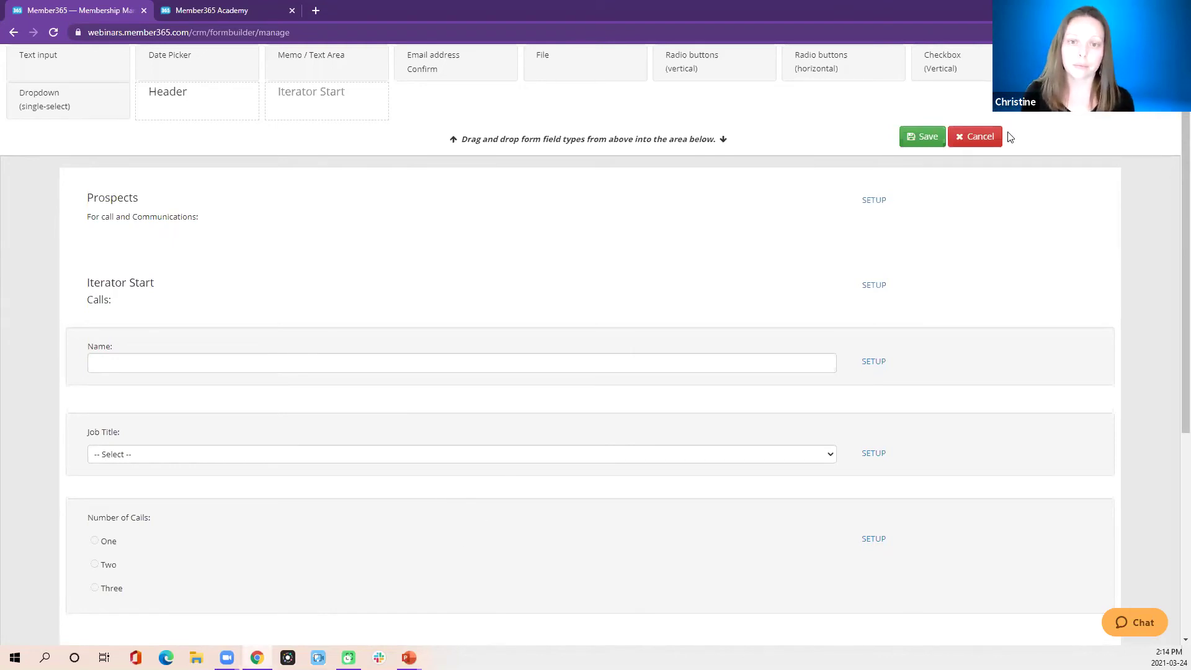
pyautogui.click(930, 141)
# Step: Publish the Prospect form from the bottom of the form setup page
pyautogui.scroll(-2, 887, 285)
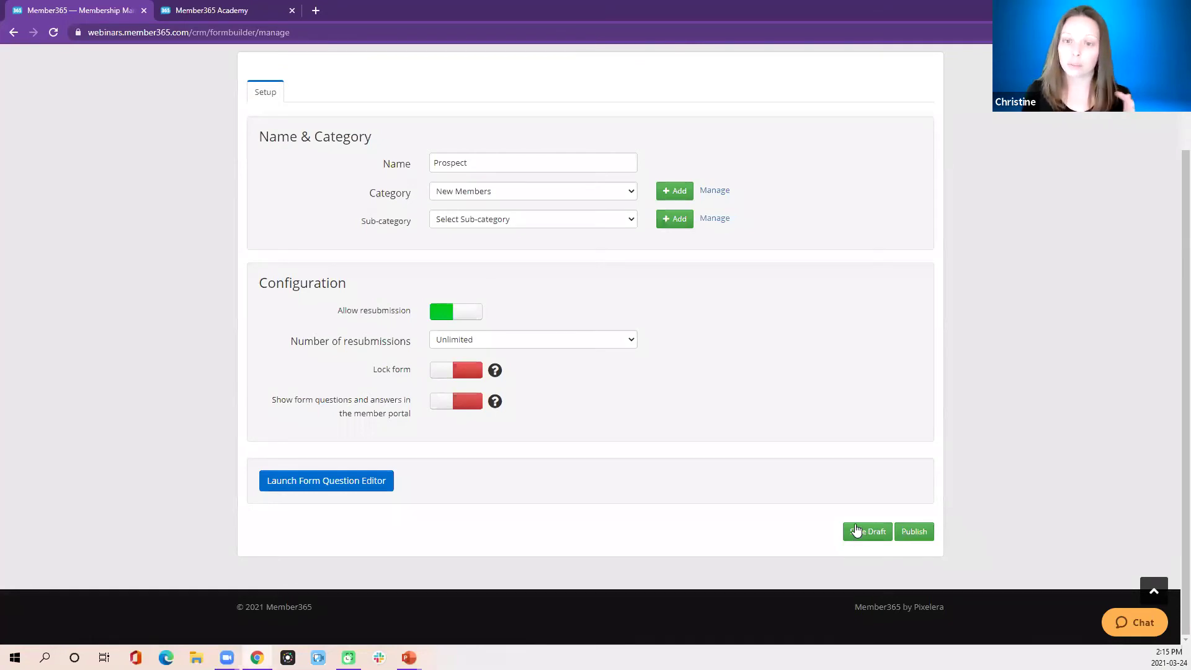
pyautogui.click(918, 534)
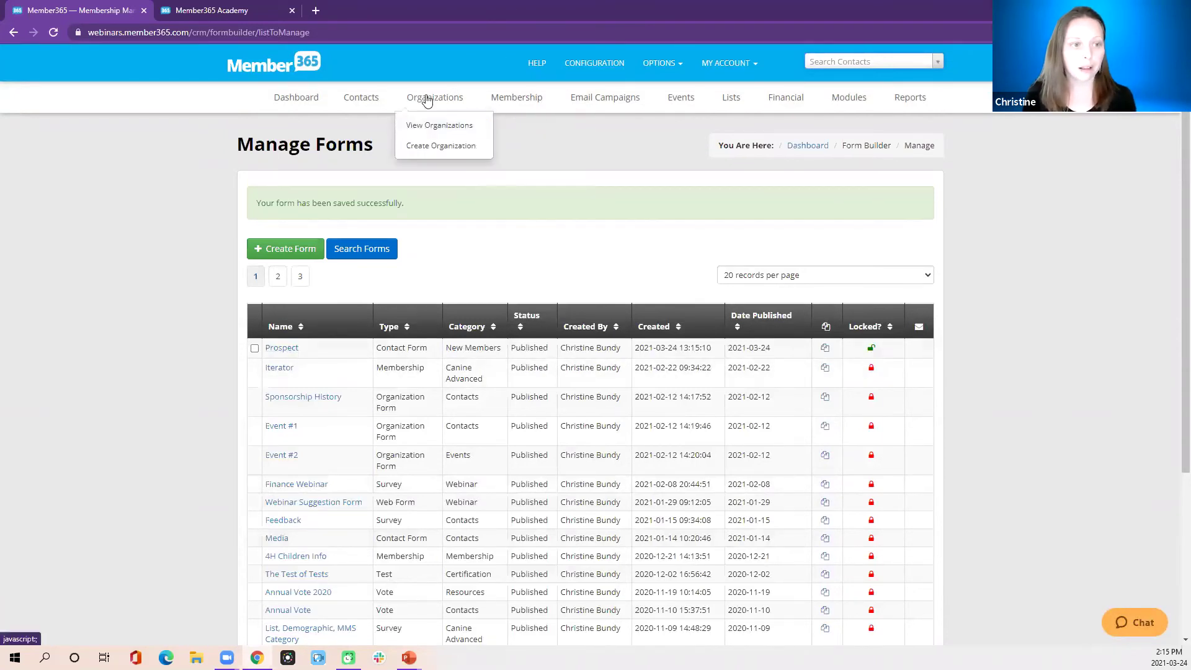
pyautogui.moveTo(364, 98)
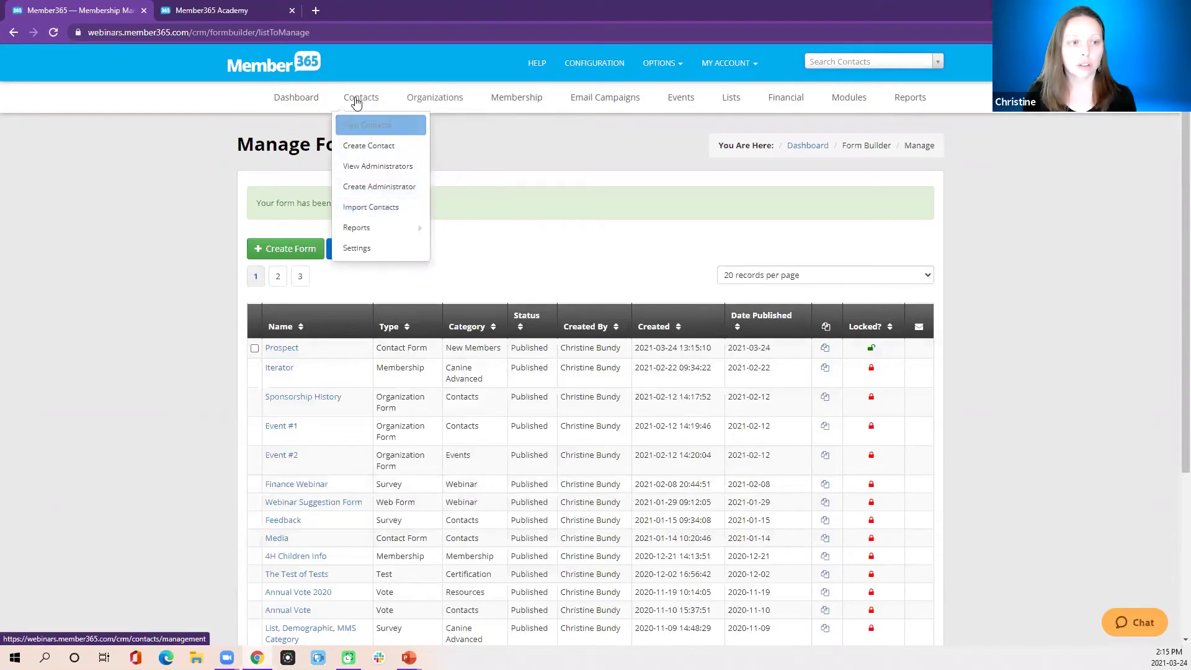
# Step: Go to Contact Demographics settings and start creating a new contact demographic
pyautogui.click(357, 248)
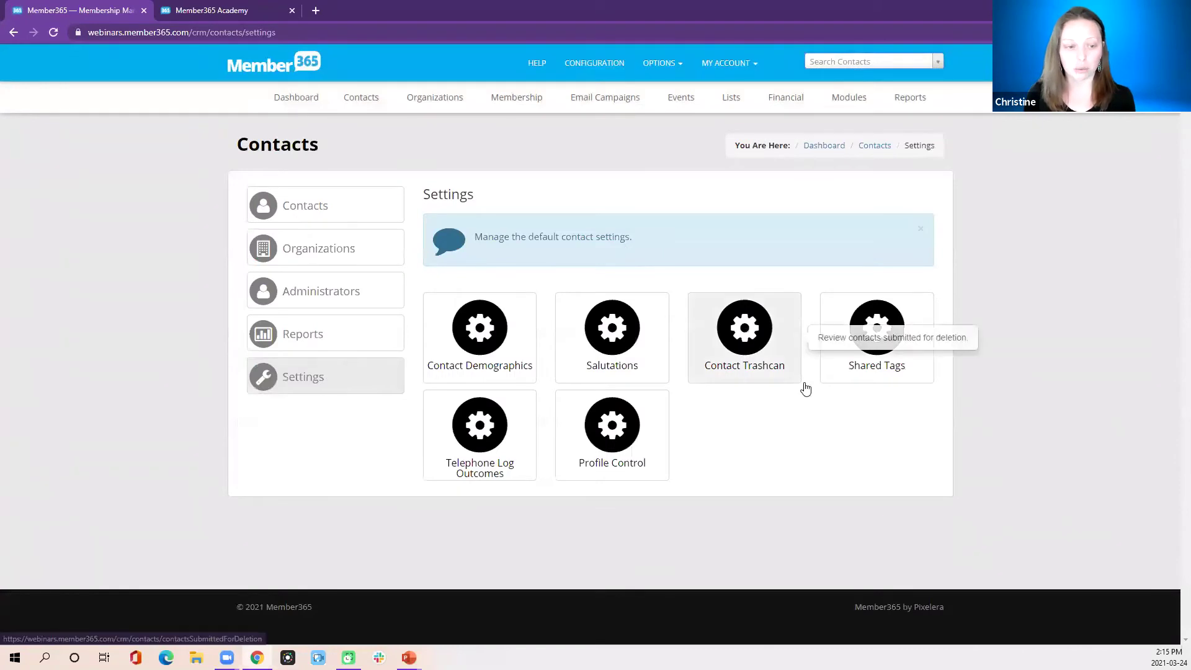
pyautogui.click(468, 356)
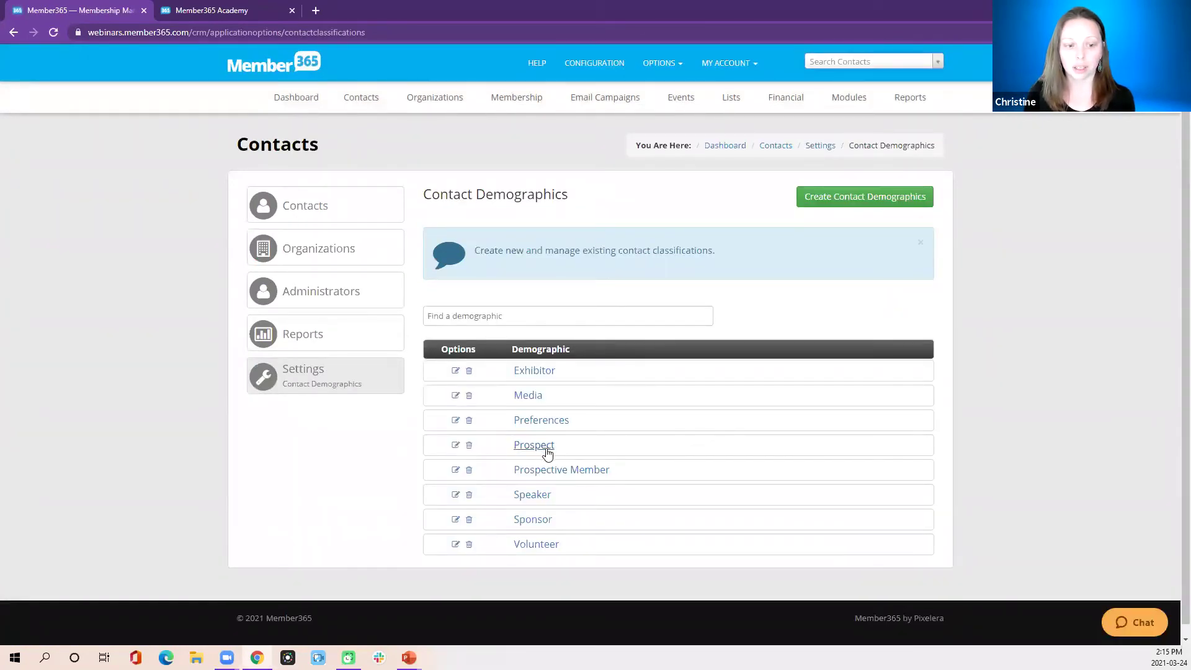
pyautogui.click(895, 198)
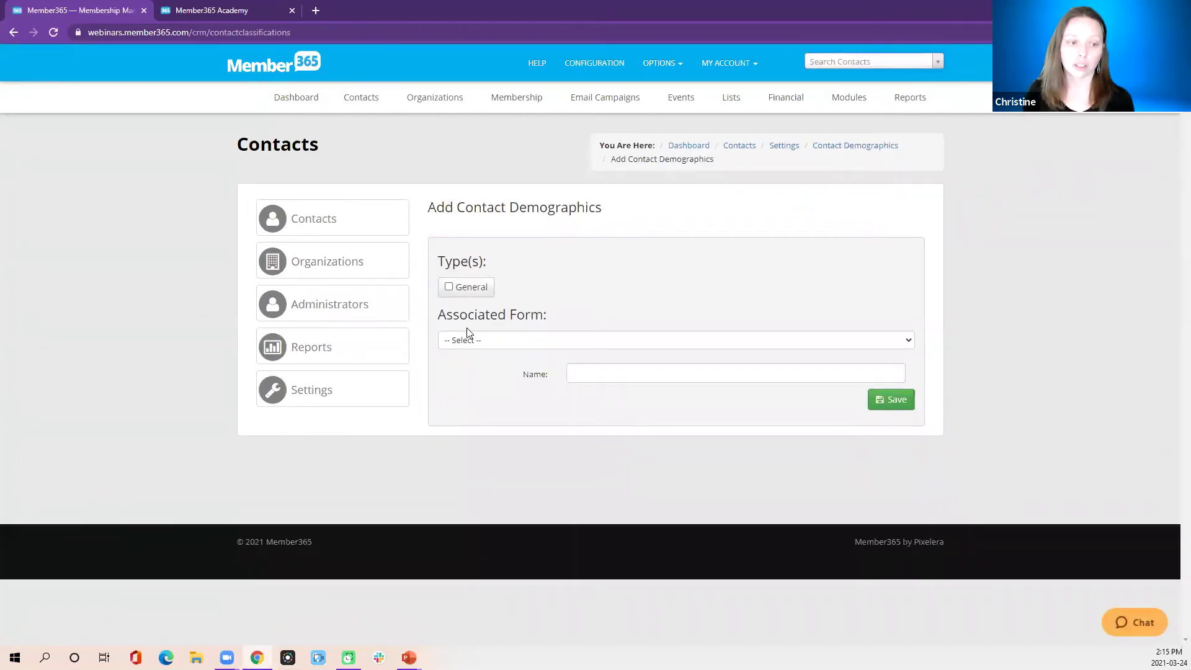
# Step: Leave Associated Form at '-- Select --' and save a new demographic named Courses
pyautogui.click(527, 339)
pyautogui.click(577, 308)
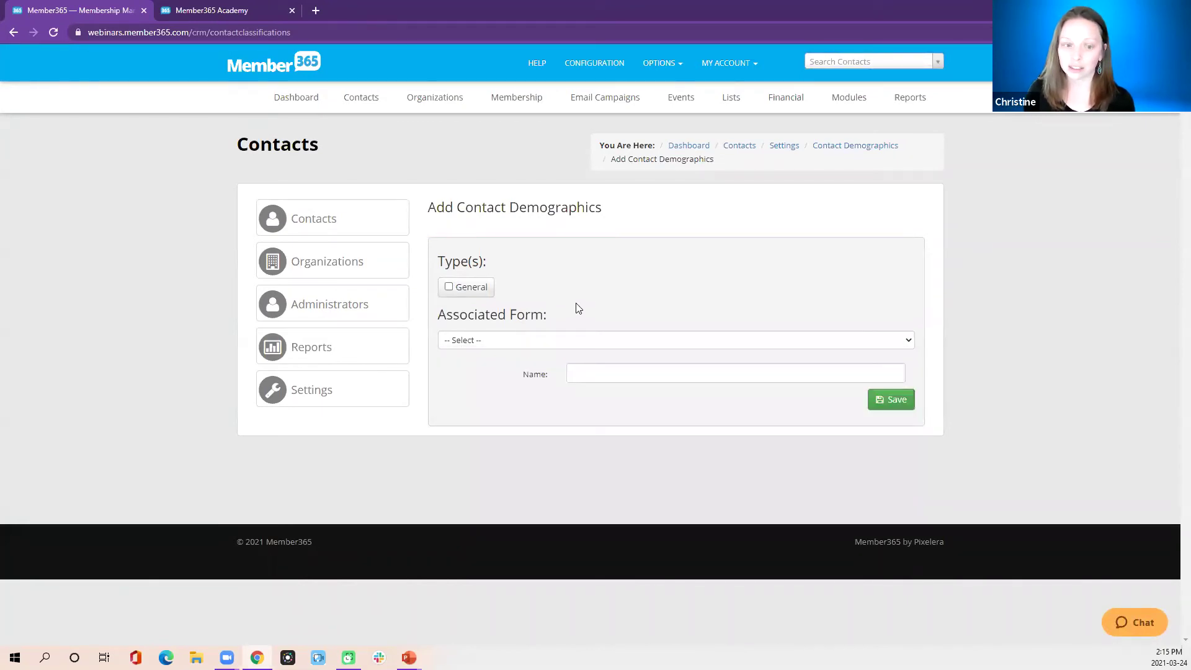
pyautogui.click(559, 345)
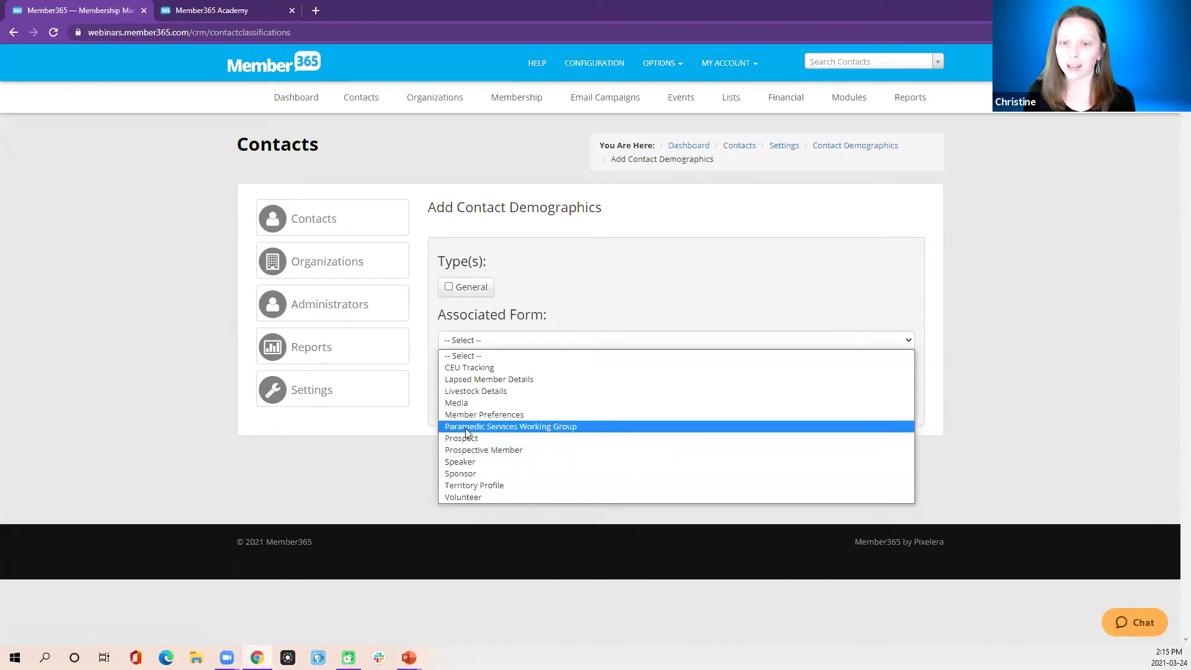
pyautogui.click(612, 289)
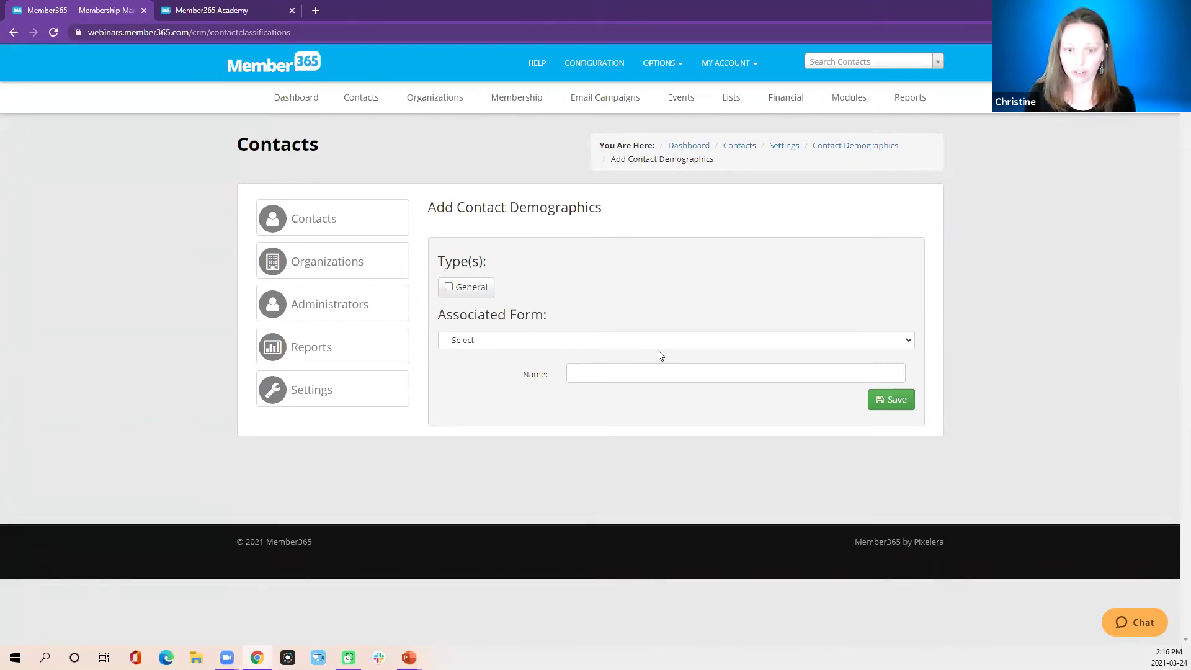
pyautogui.click(630, 370)
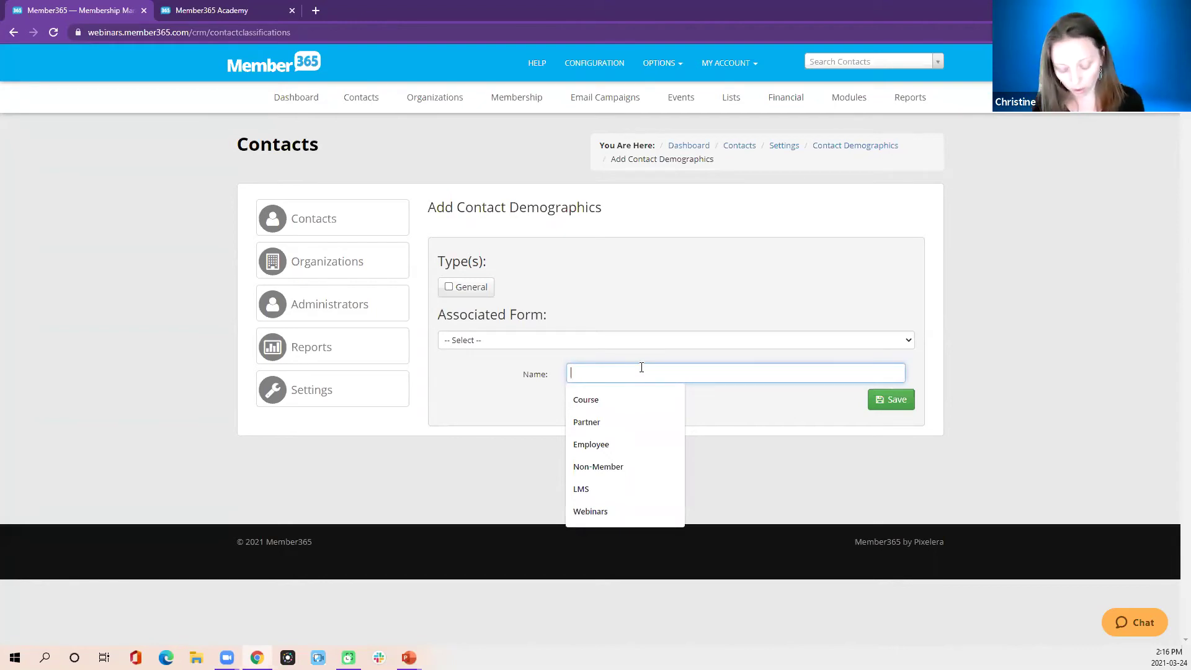
pyautogui.write('Cour')
pyautogui.write('ses')
pyautogui.press('Return')
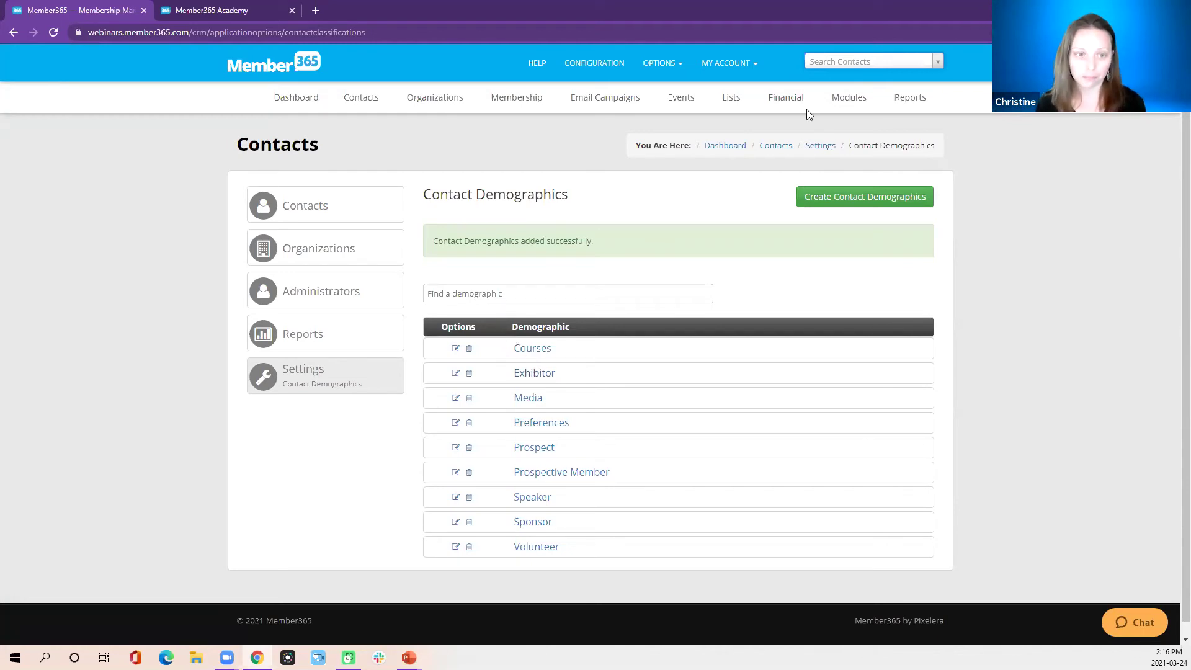
# Step: Search Contacts for the member by name and open their contact record
pyautogui.click(881, 63)
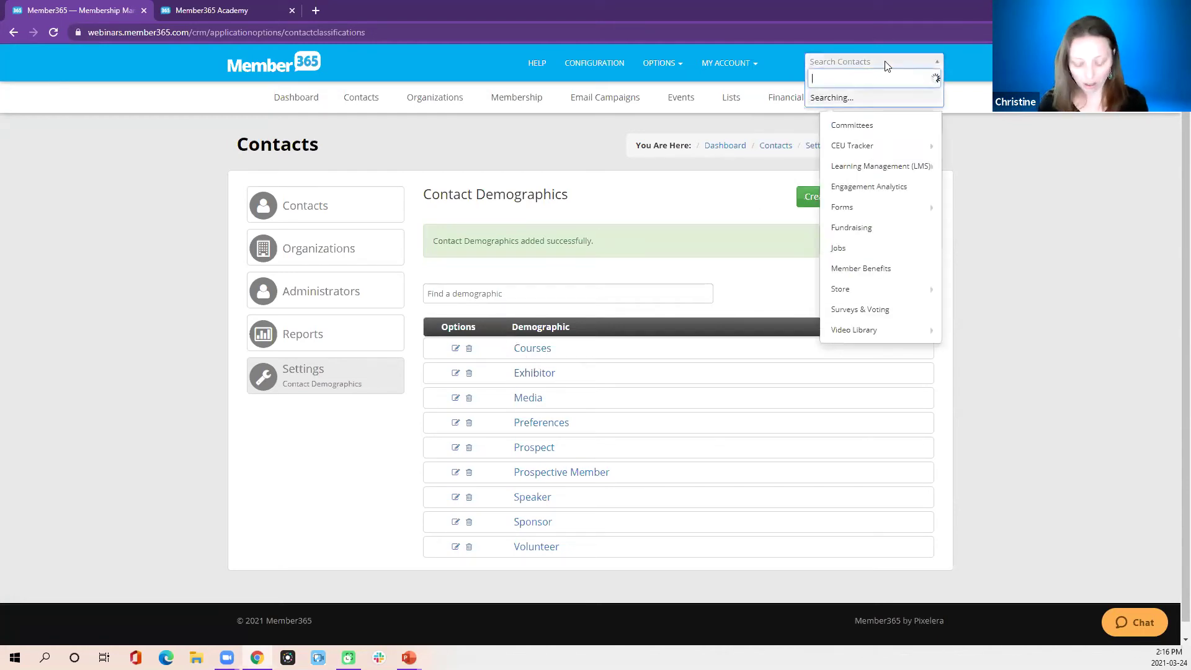
pyautogui.write('Christine')
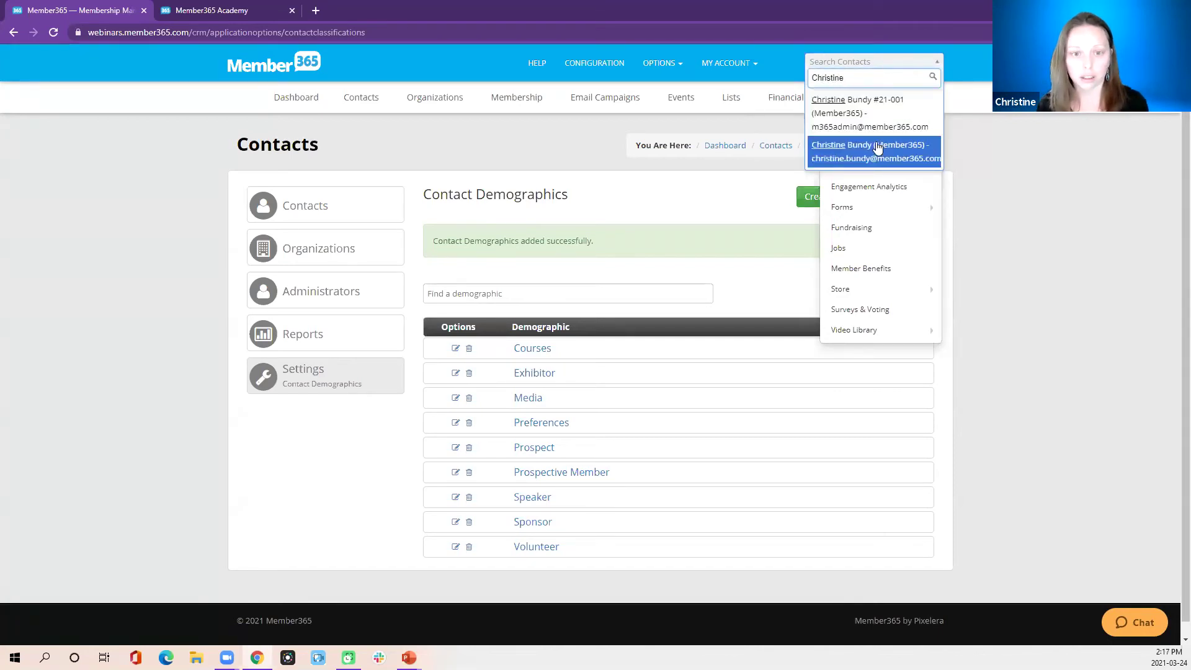
pyautogui.click(875, 152)
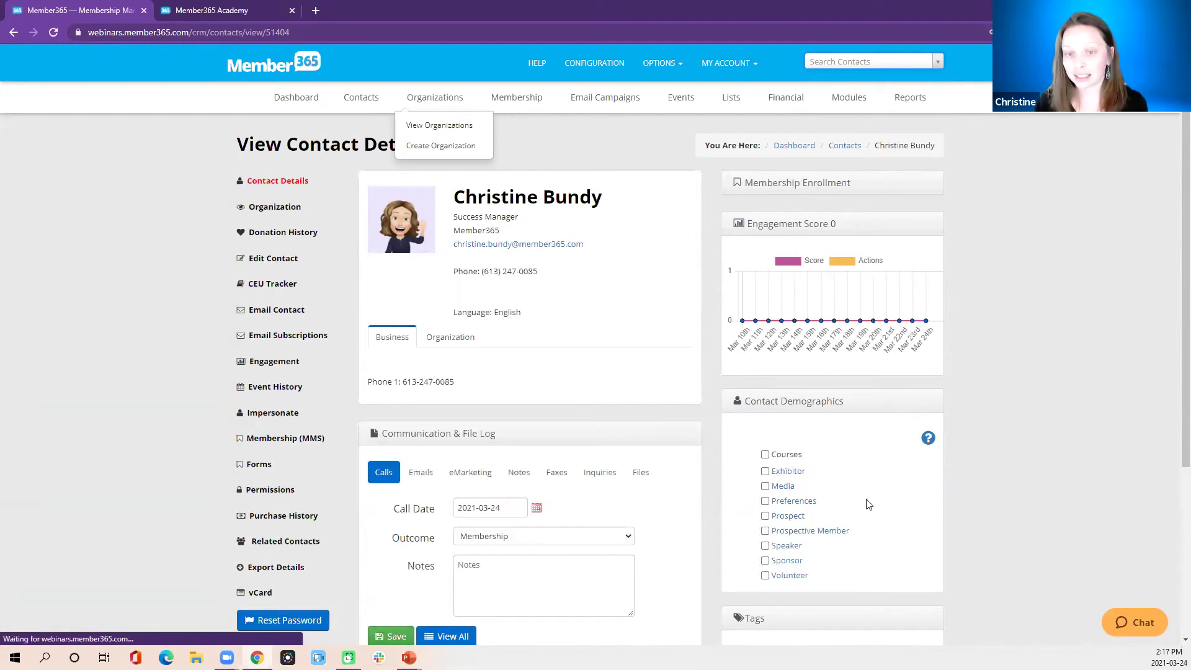
# Step: In Contact Demographics, tick then untick Courses, and assign the Speaker demographic to the contact
pyautogui.scroll(-2, 865, 500)
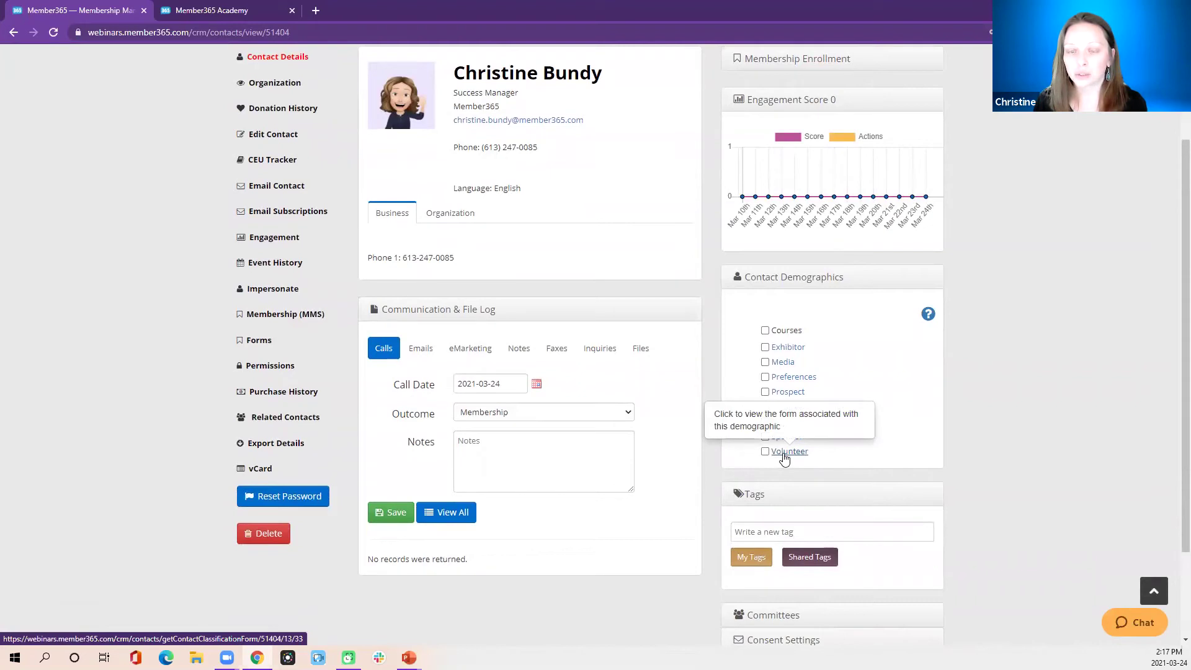
pyautogui.click(784, 457)
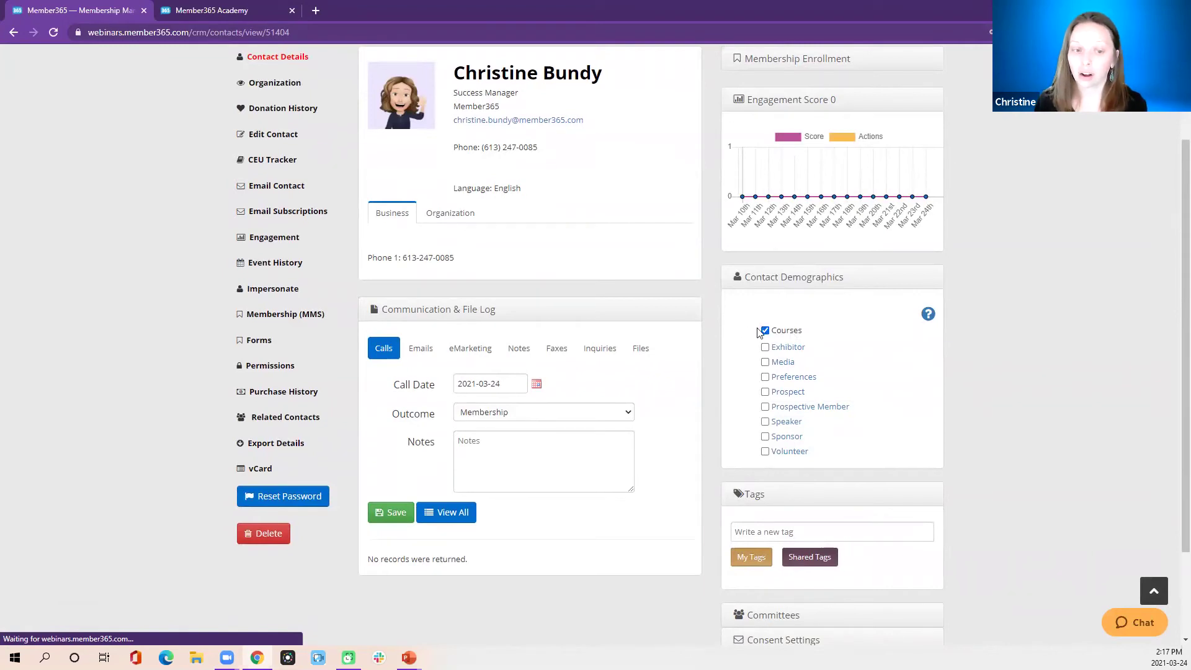
pyautogui.click(765, 331)
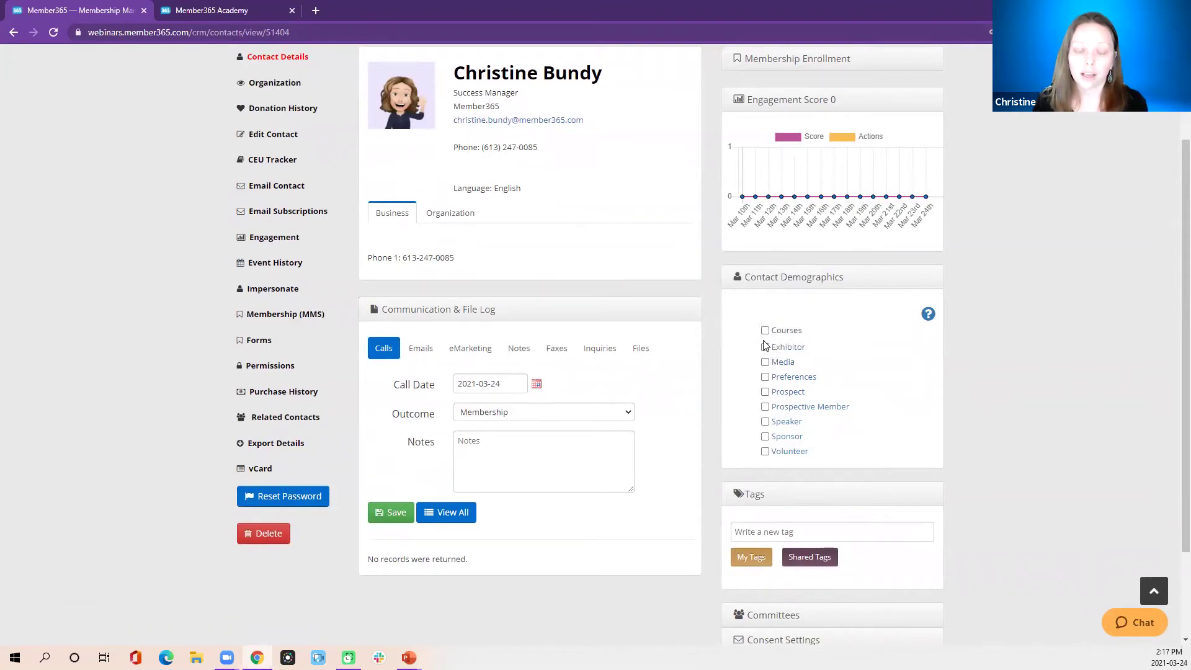
pyautogui.click(765, 423)
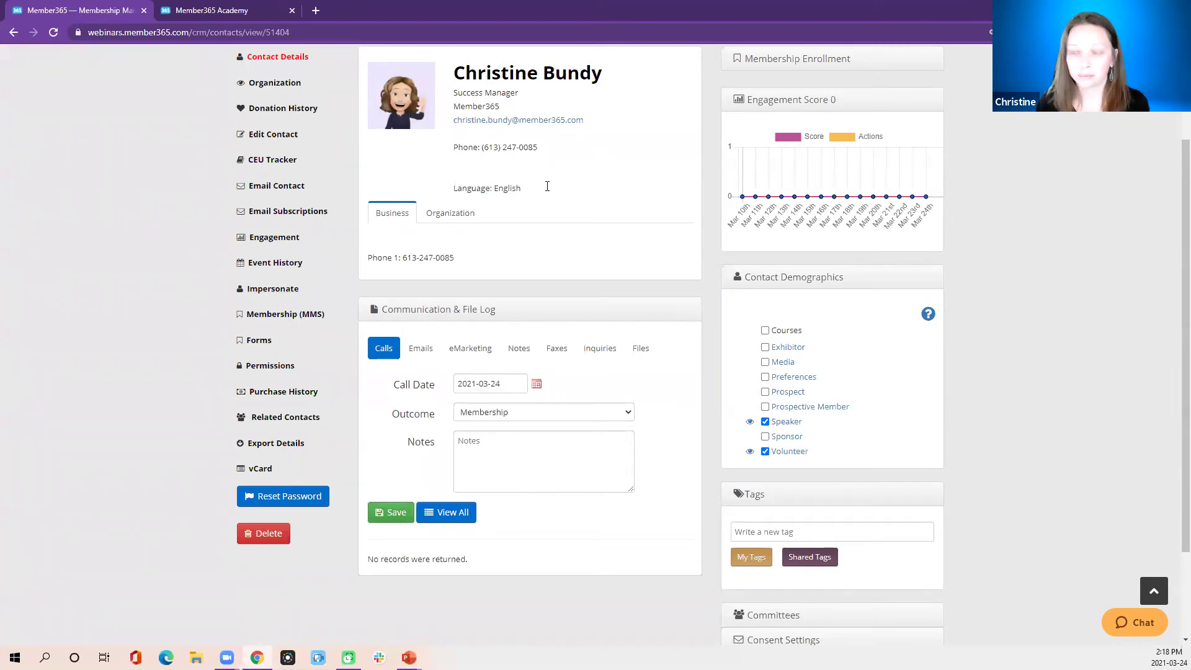
# Step: Impersonate the contact and open their profile page in the member portal
pyautogui.click(268, 291)
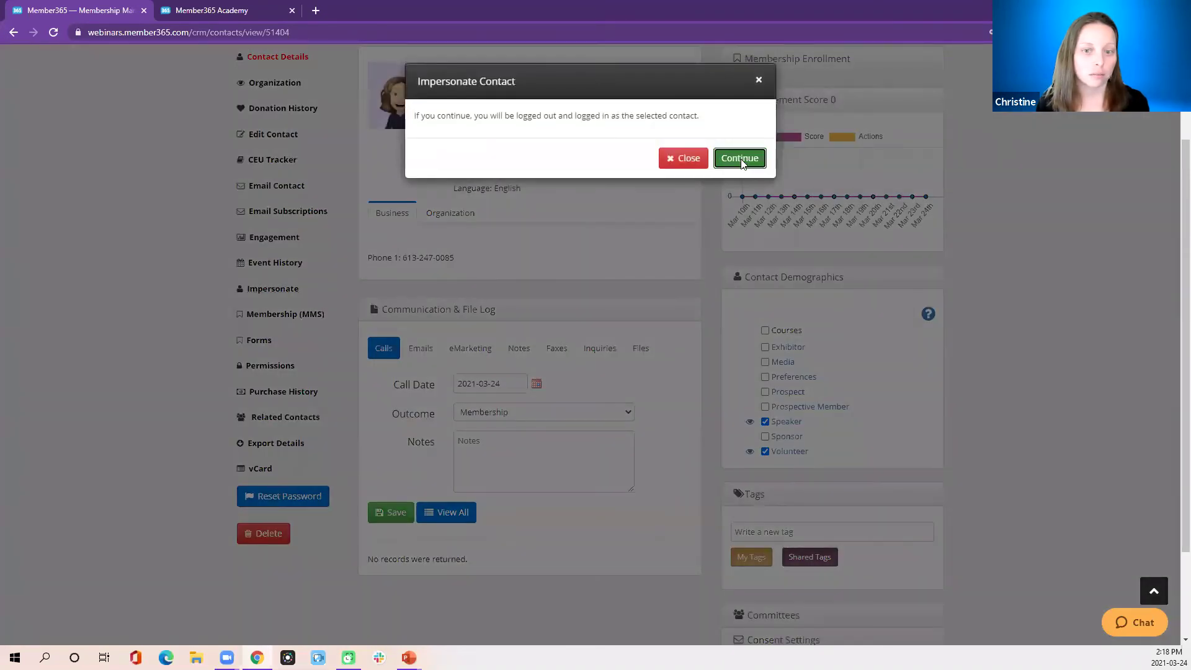
pyautogui.click(741, 160)
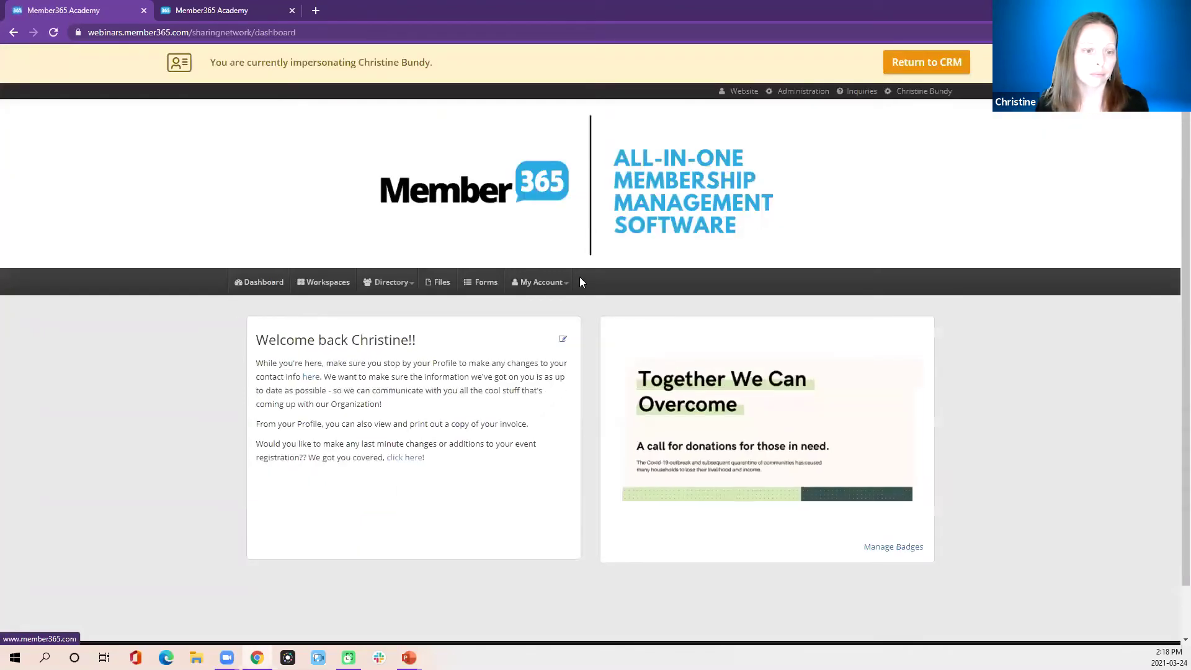
pyautogui.click(534, 283)
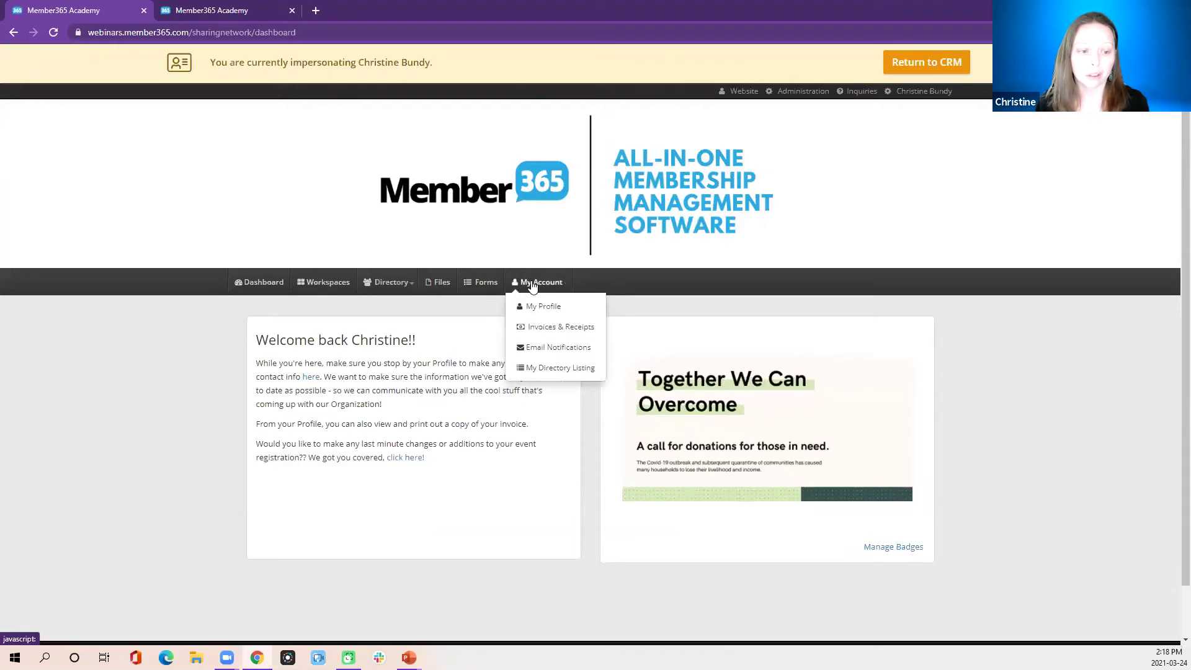
pyautogui.click(537, 310)
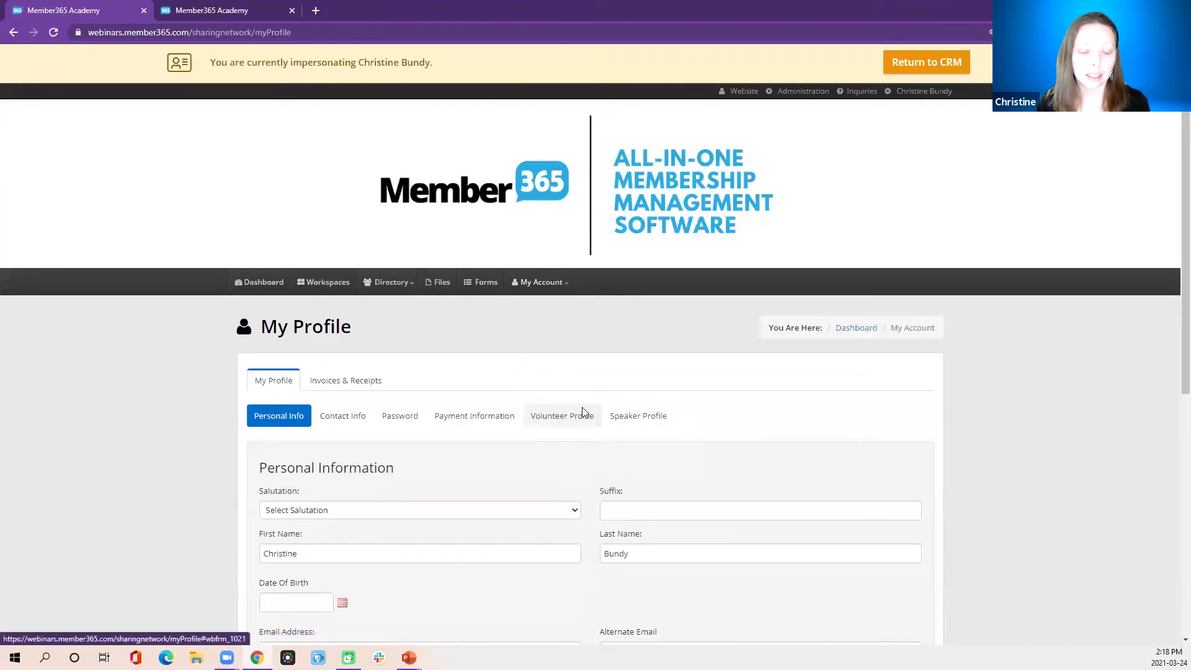
# Step: In the Volunteer Profile, choose 'I have never volunteered before' and answer No to volunteering before
pyautogui.click(562, 415)
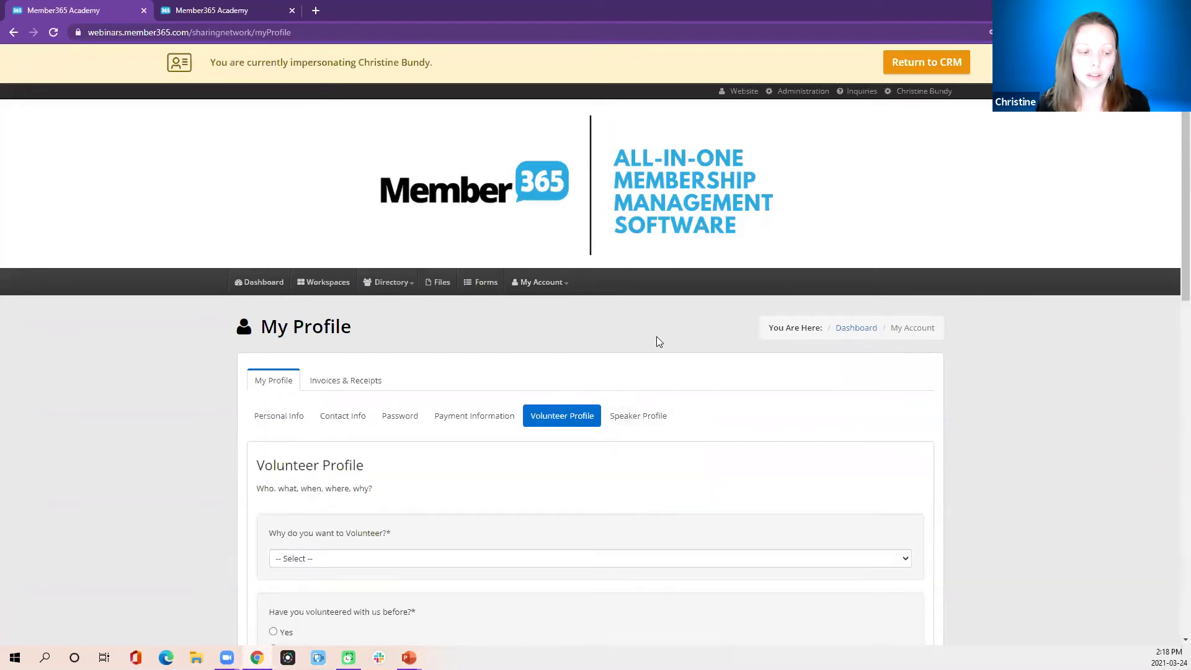
pyautogui.scroll(-4, 656, 336)
pyautogui.click(616, 311)
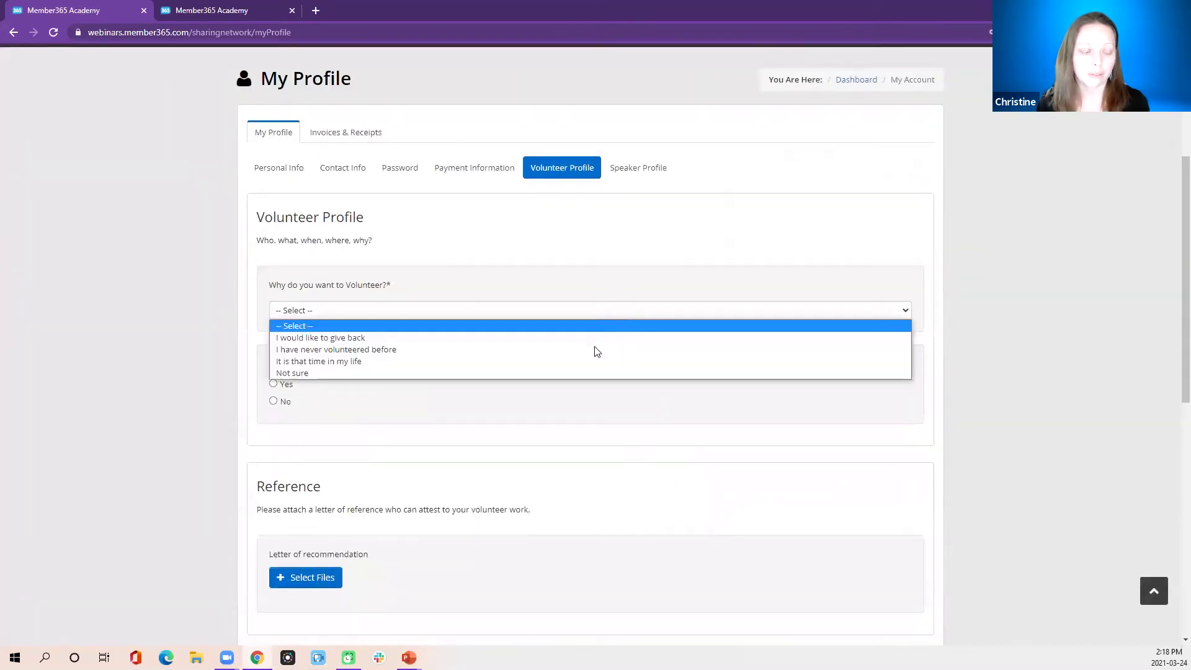
pyautogui.click(594, 346)
pyautogui.click(274, 401)
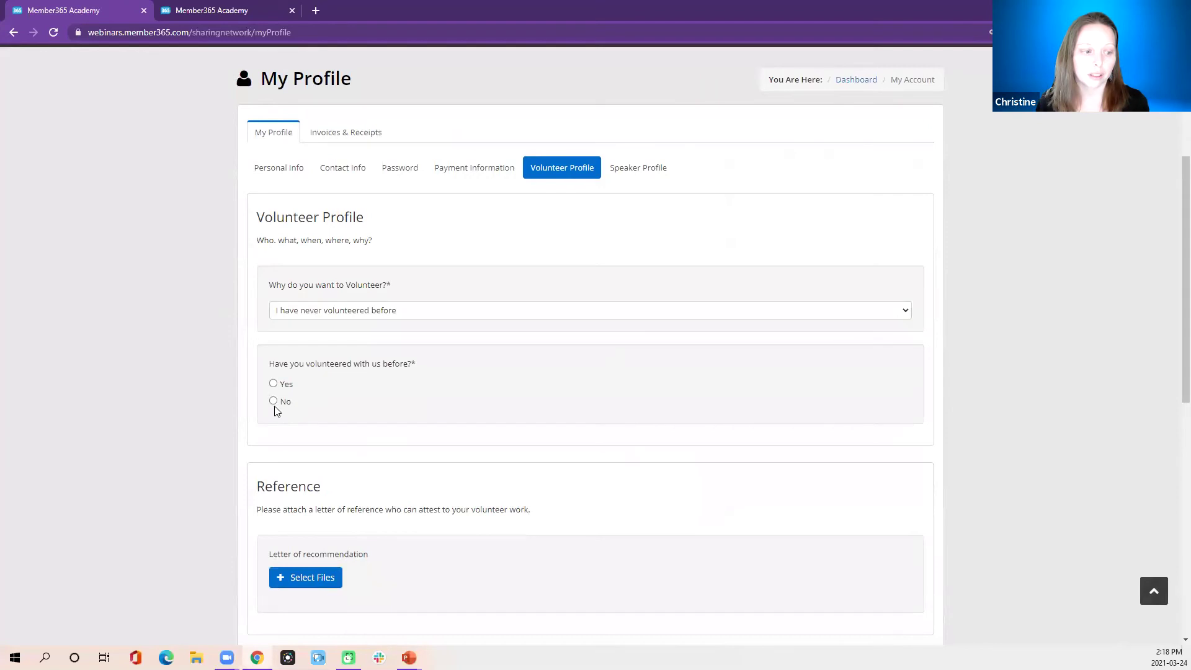
# Step: Mark Monthly Spotlights availability, choose T-shirt size S, and enter a capitalised sleeve nickname
pyautogui.scroll(-2, 560, 376)
pyautogui.scroll(-2, 560, 376)
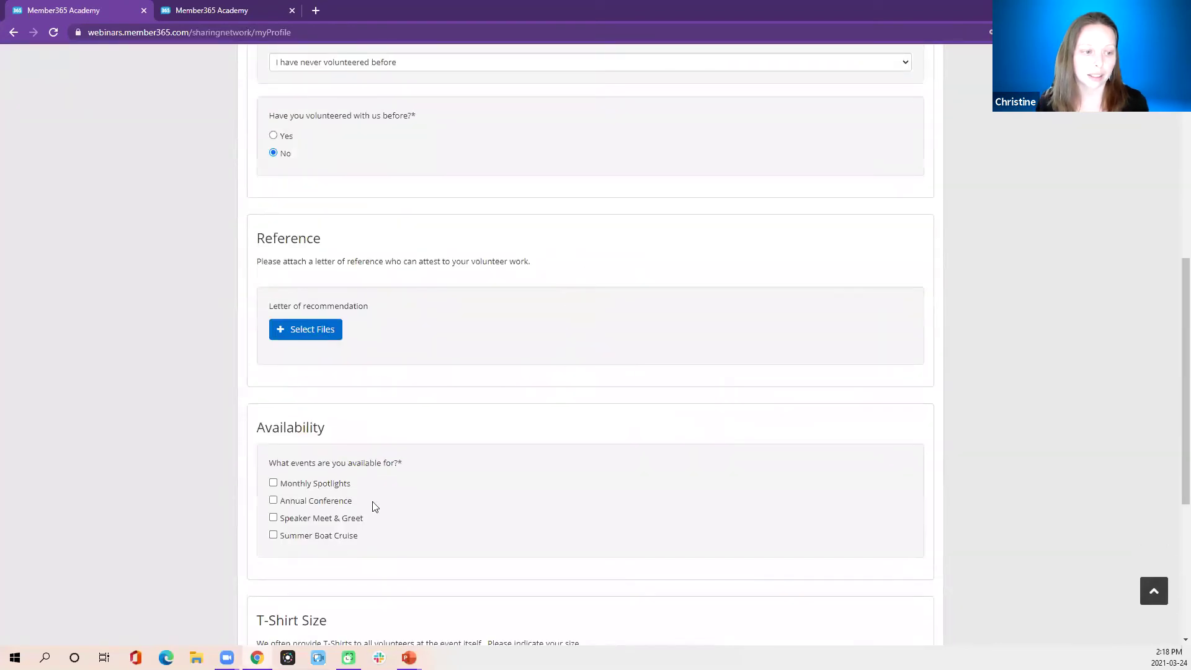
pyautogui.click(273, 482)
pyautogui.scroll(-2, 489, 478)
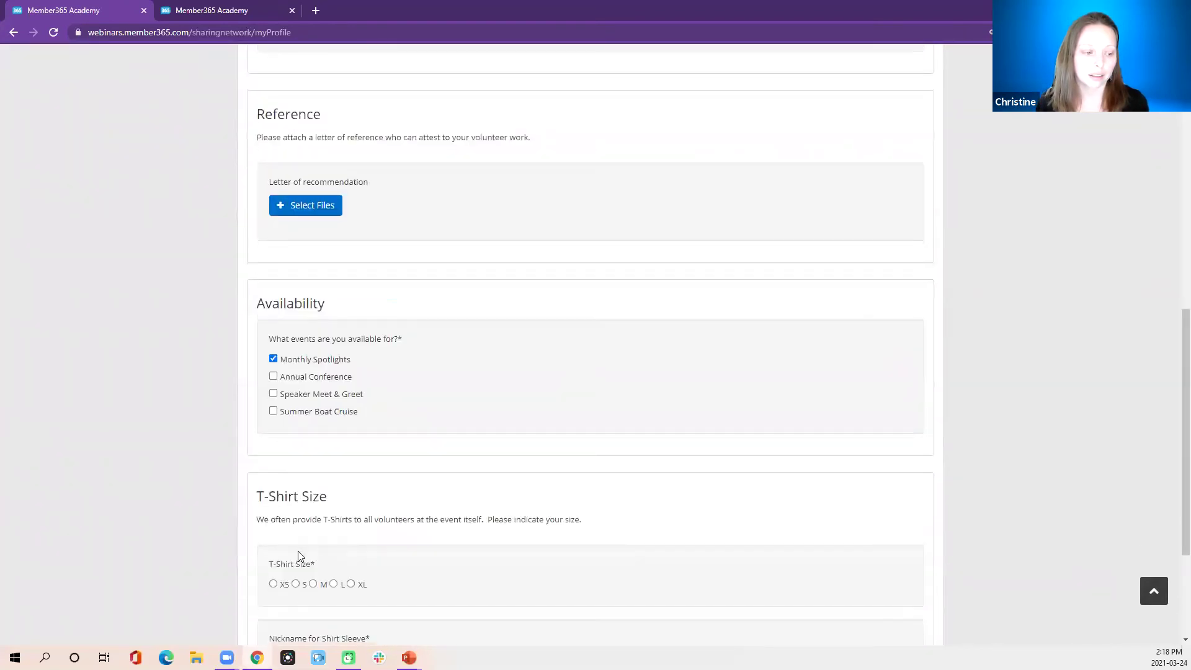
pyautogui.click(295, 586)
pyautogui.scroll(-3, 473, 468)
pyautogui.click(336, 460)
pyautogui.write('bundy')
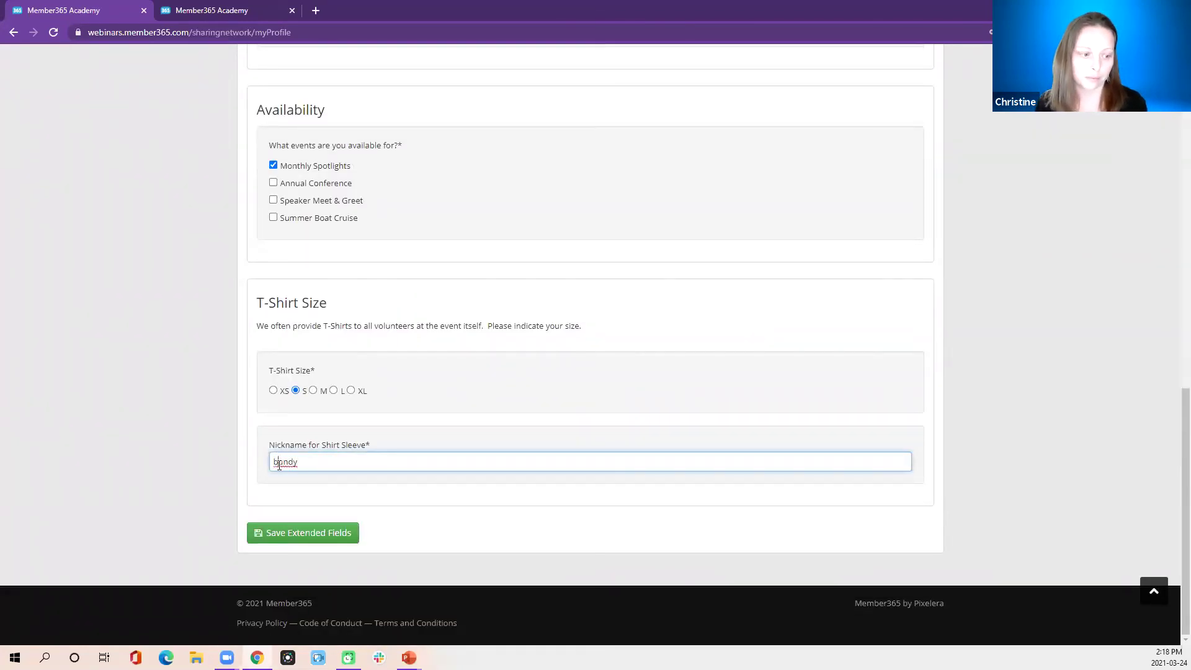
pyautogui.moveTo(278, 465); pyautogui.dragTo(268, 465)
pyautogui.write('Bundy')
# Step: After glancing at the Speaker Profile, save the Volunteer Profile answers and return to the CRM
pyautogui.scroll(10, 715, 329)
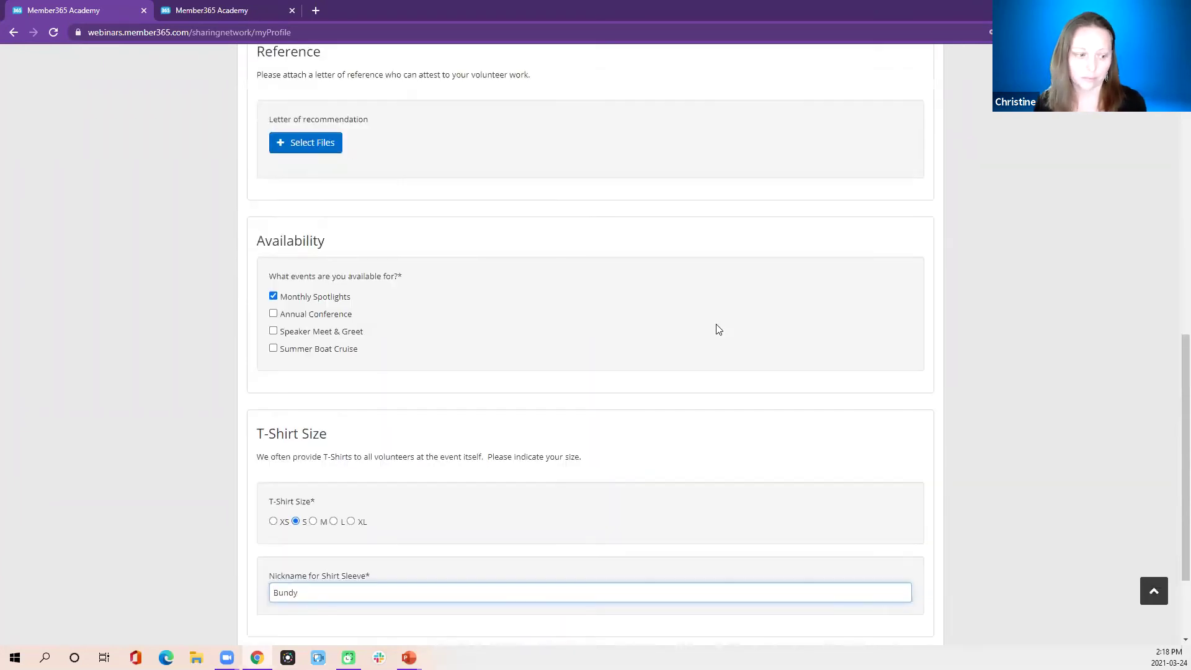
pyautogui.click(639, 224)
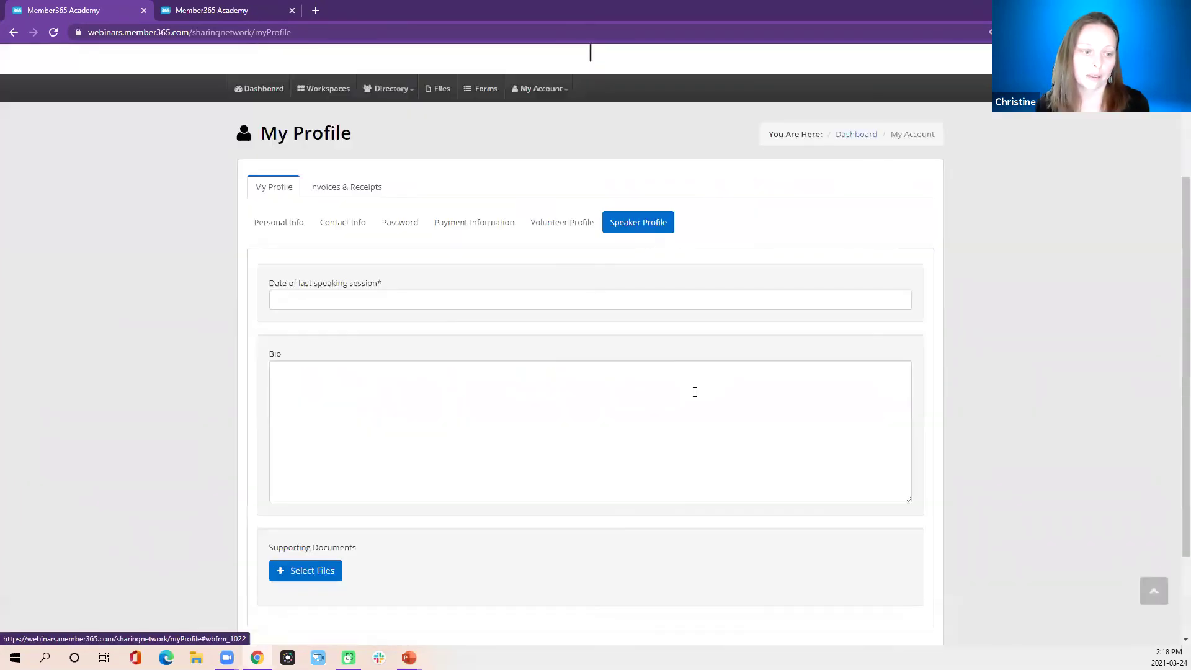
pyautogui.scroll(-2, 590, 364)
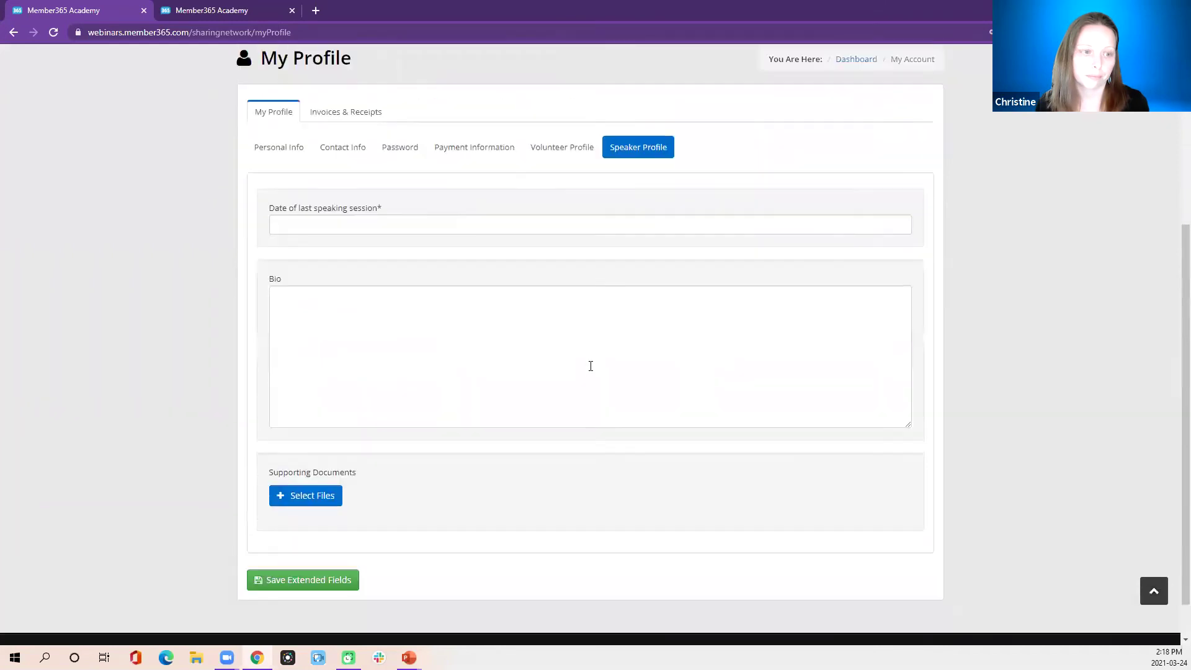
pyautogui.scroll(5, 569, 364)
pyautogui.click(550, 413)
pyautogui.scroll(-15, 665, 297)
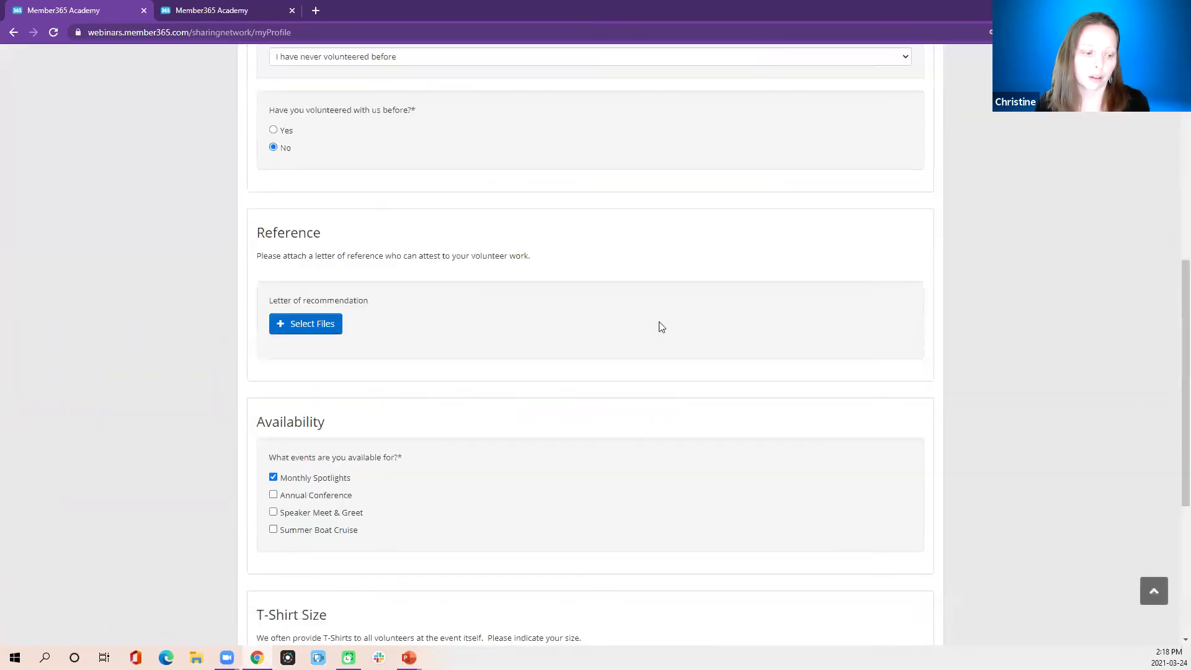
pyautogui.click(295, 533)
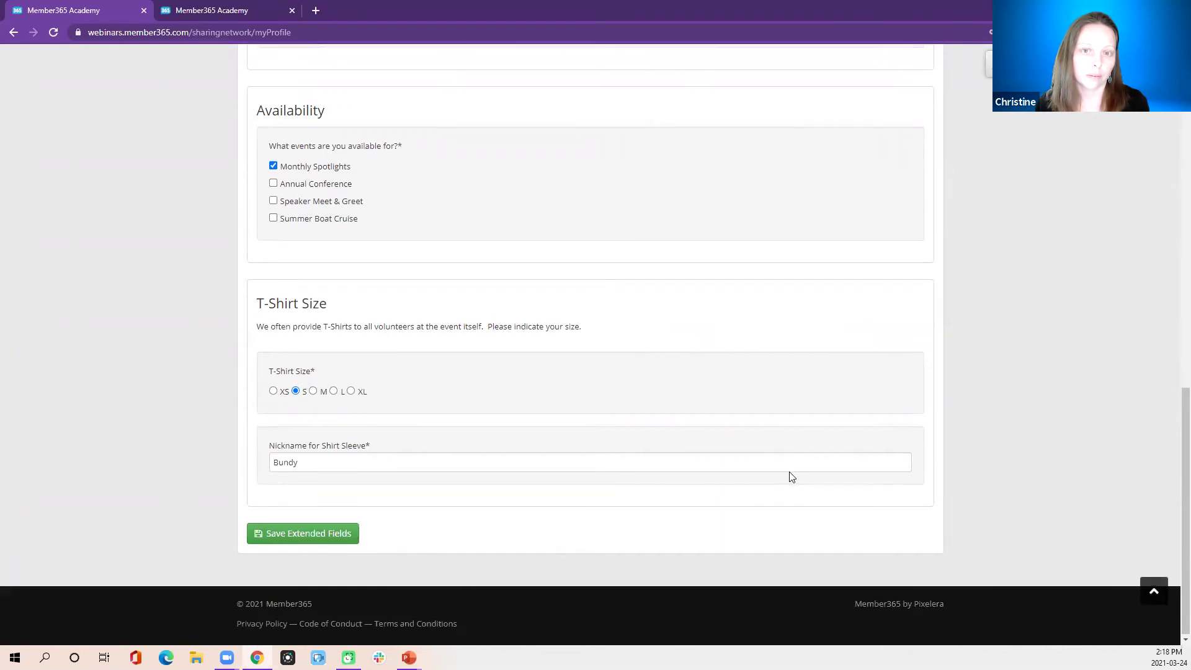
pyautogui.scroll(15, 790, 477)
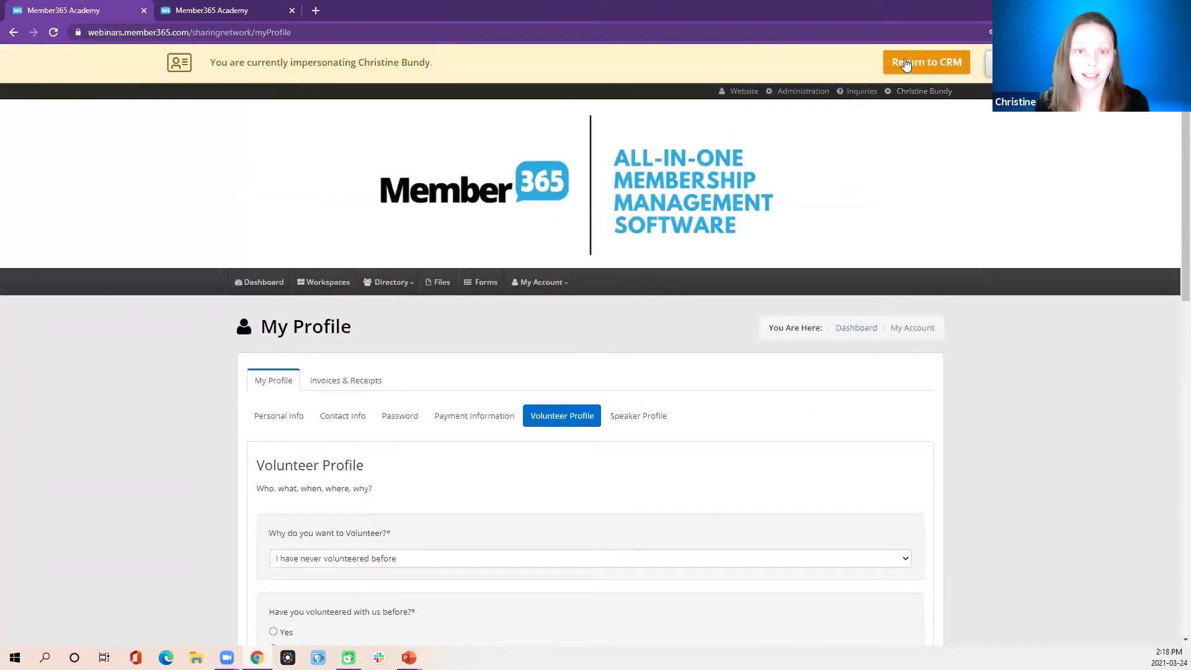
pyautogui.click(905, 63)
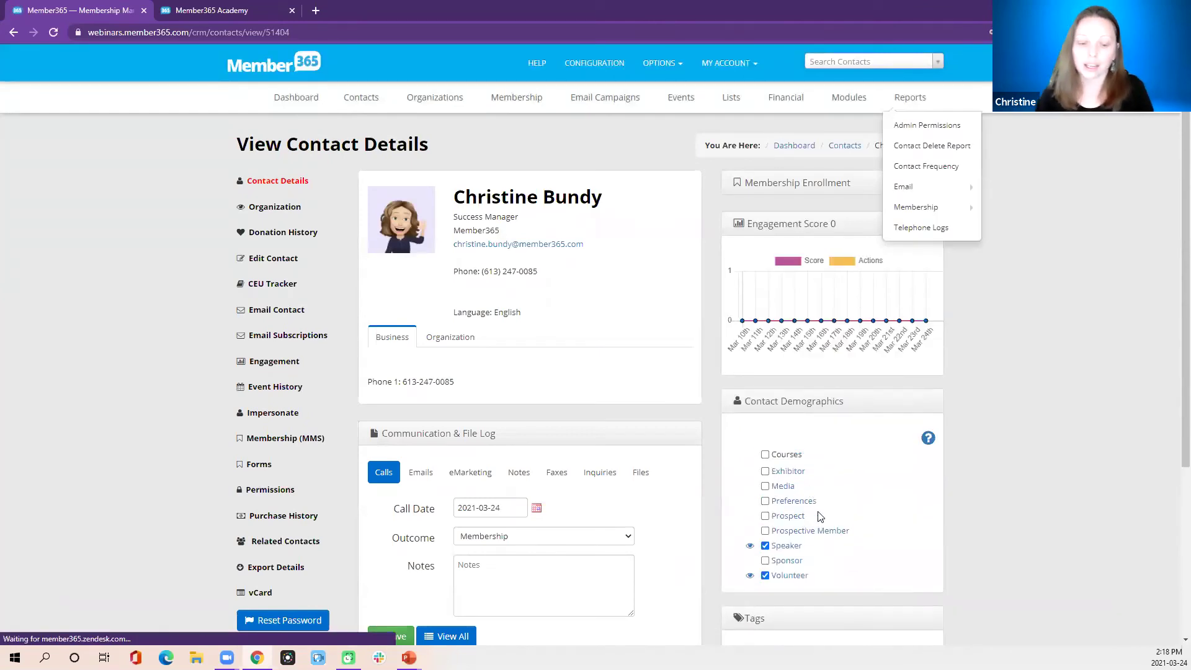
# Step: Open the contact's Volunteer form responses, showing 'I have never volunteered before' and No
pyautogui.click(790, 577)
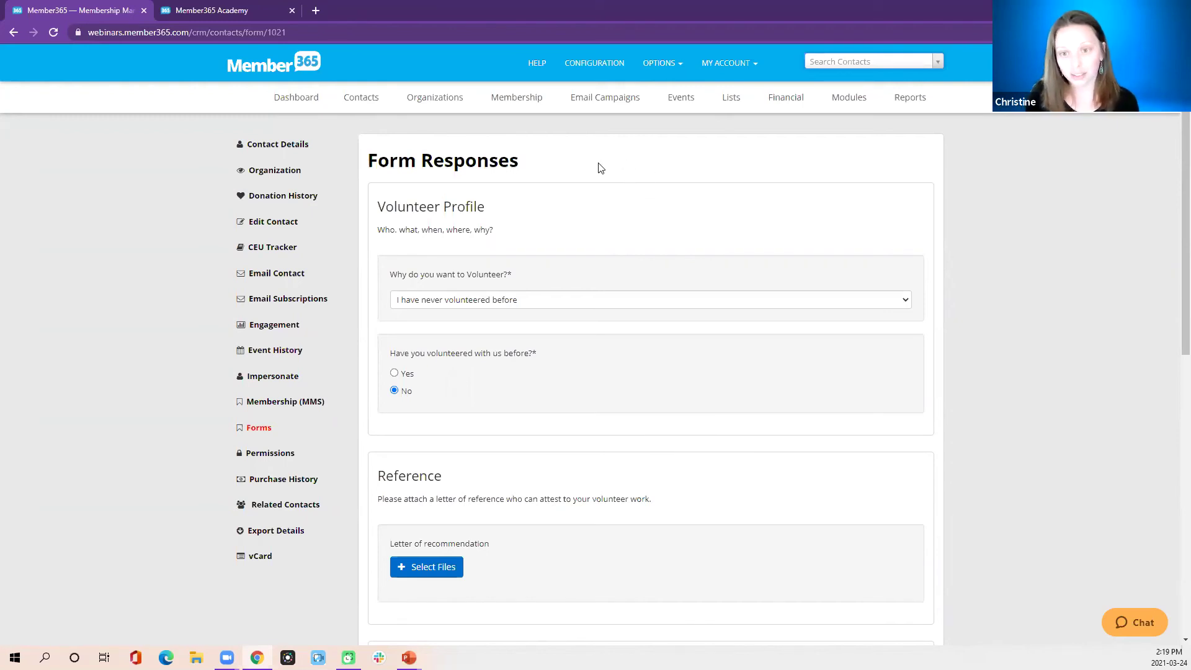
pyautogui.moveTo(862, 87)
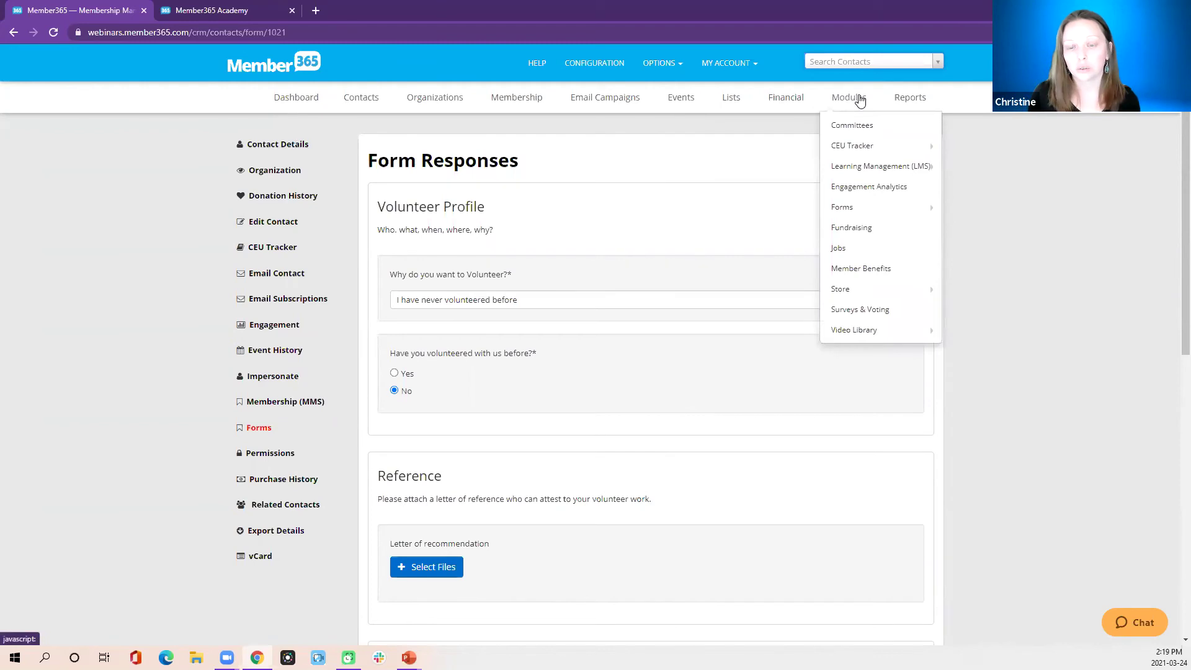
pyautogui.moveTo(861, 211)
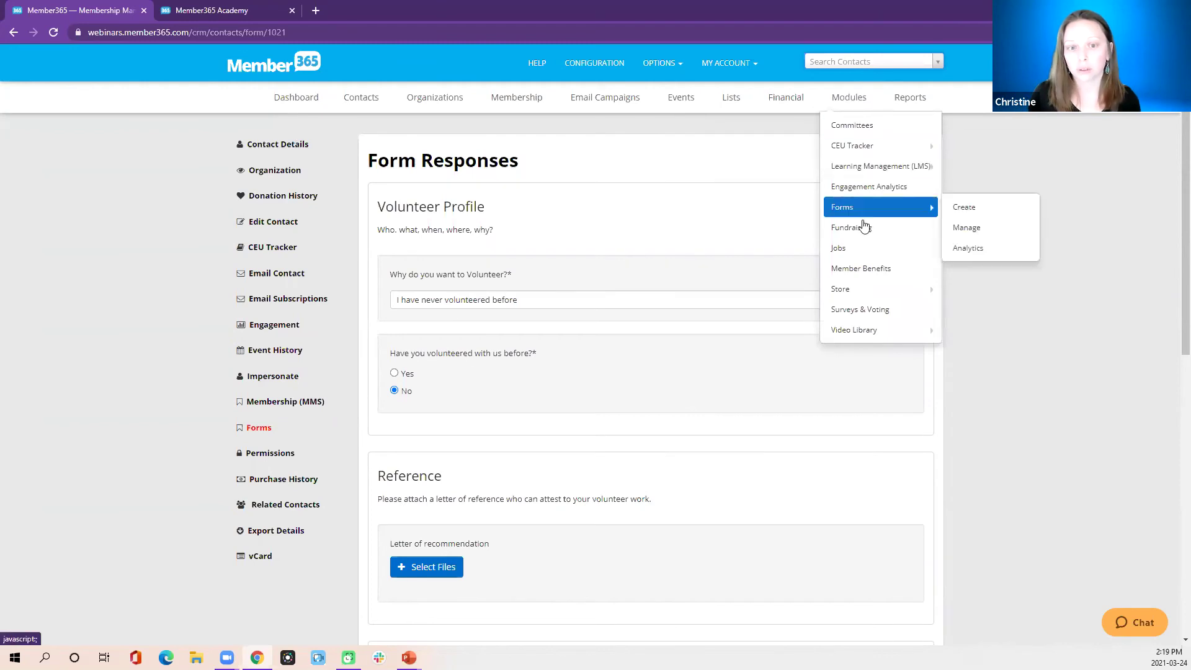
# Step: Open Modules > Forms > Manage to list all forms with type, category and status
pyautogui.click(977, 231)
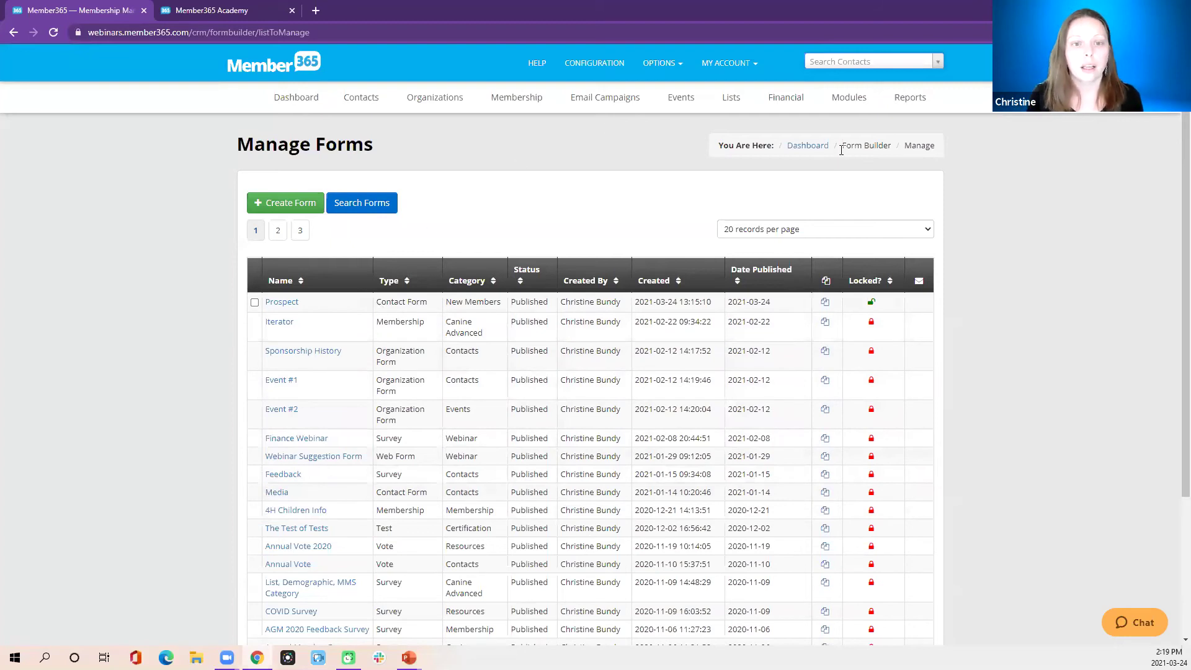
pyautogui.moveTo(859, 99)
pyautogui.moveTo(880, 212)
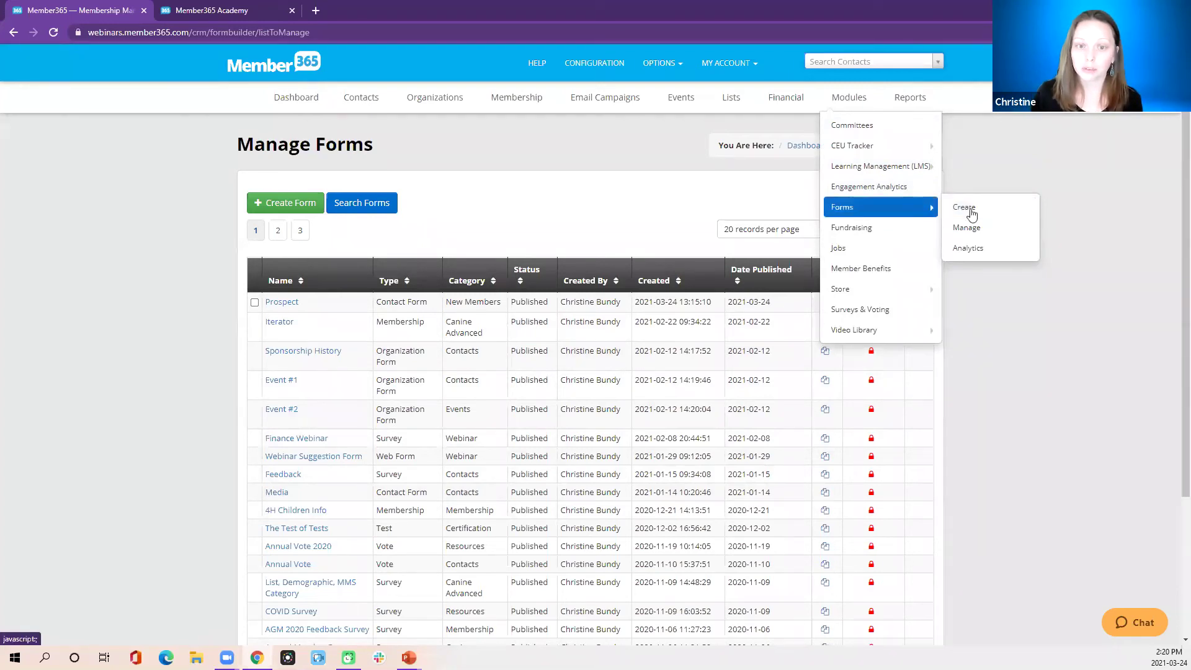
# Step: In Forms Analytics, show more forms per page, search 'Vo' and open the Volunteer form's analytics
pyautogui.click(969, 250)
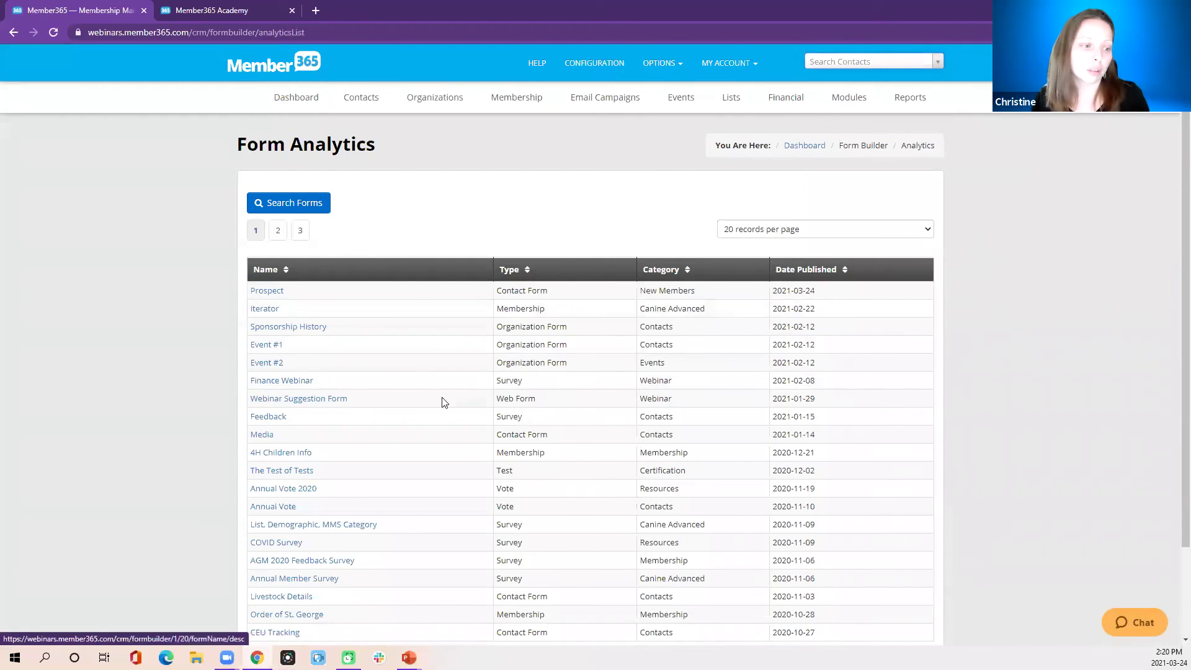
pyautogui.scroll(-2, 445, 397)
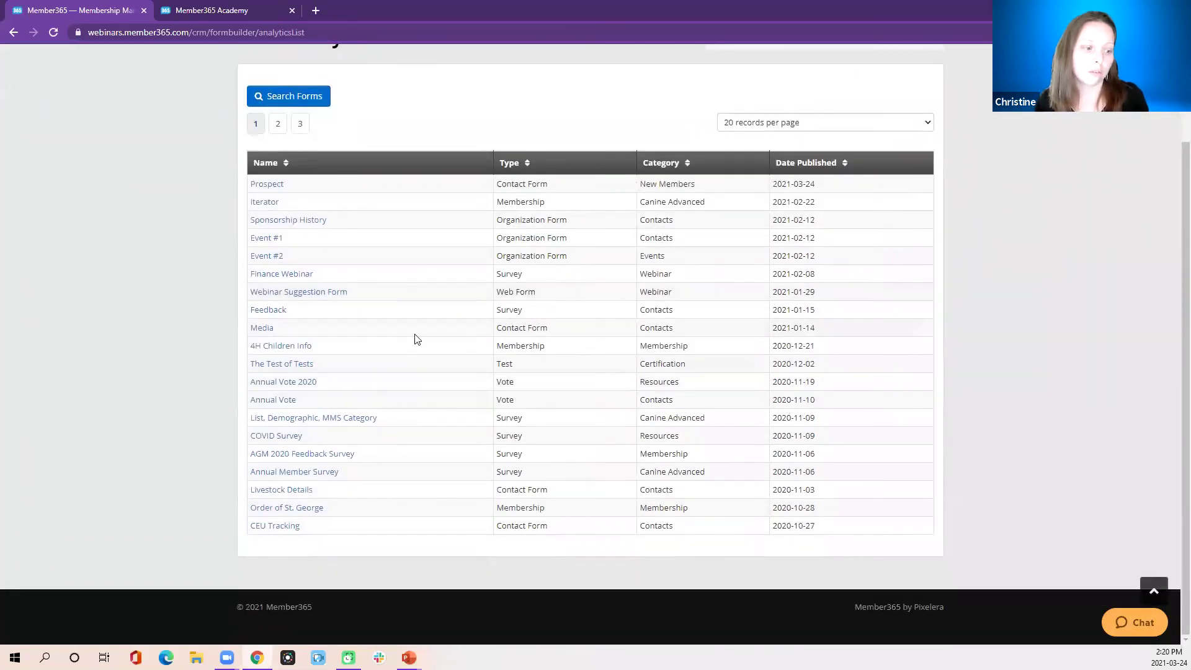
pyautogui.click(296, 99)
pyautogui.click(292, 123)
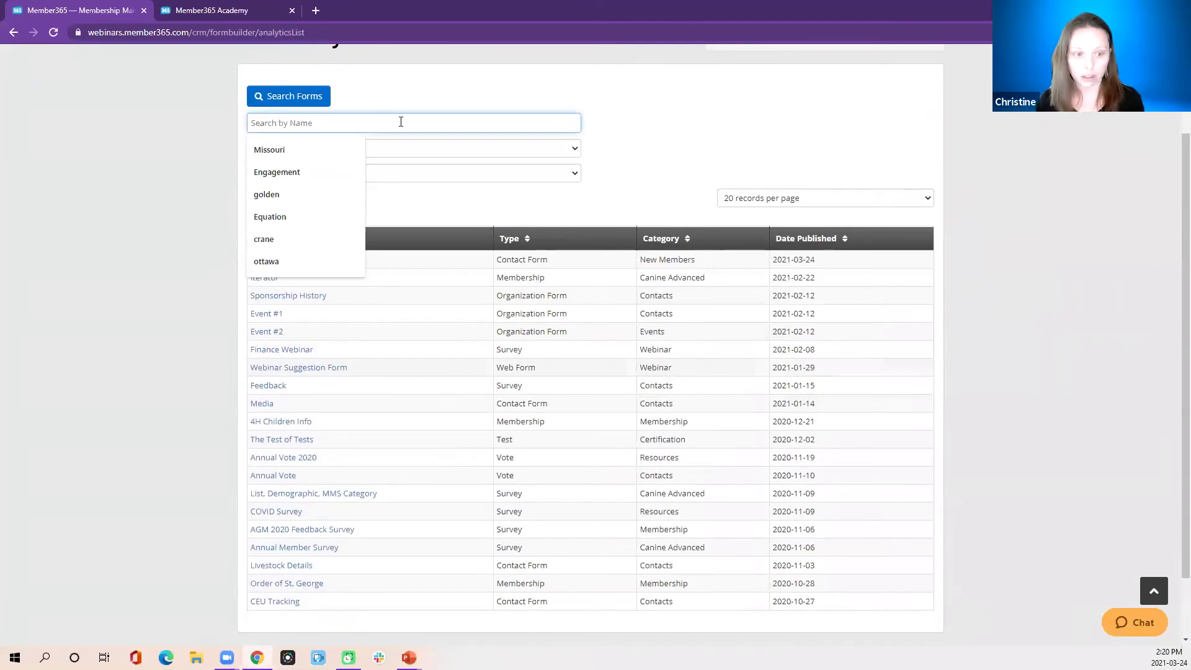
pyautogui.click(760, 198)
pyautogui.click(761, 254)
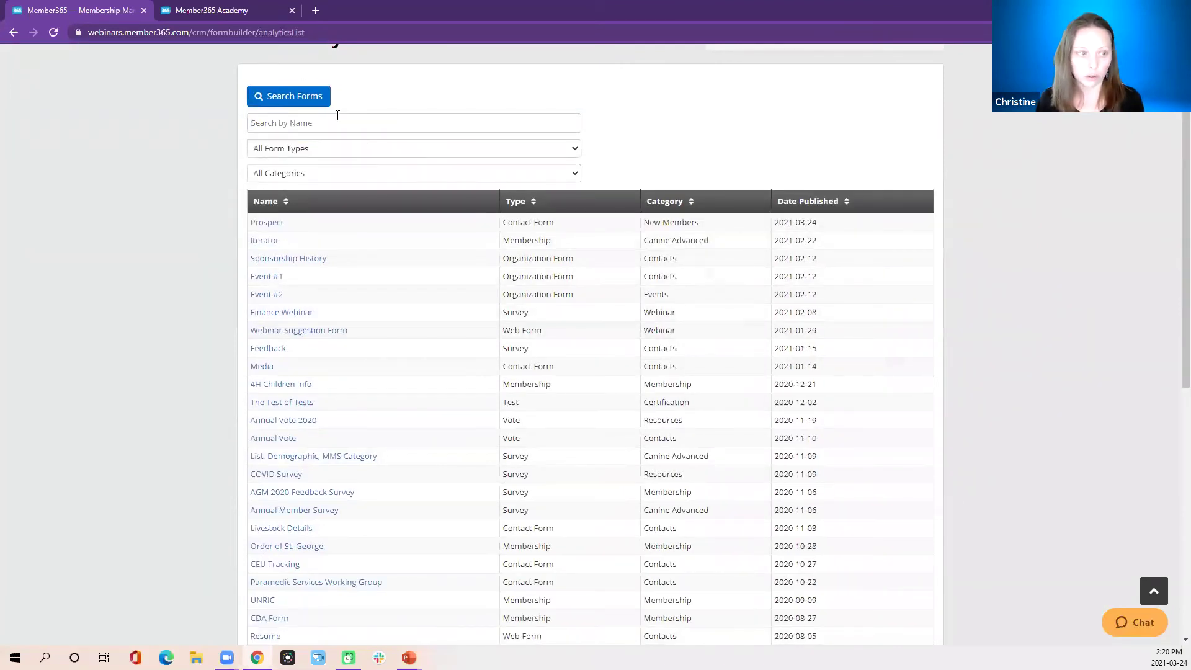
pyautogui.click(328, 121)
pyautogui.write('Vo')
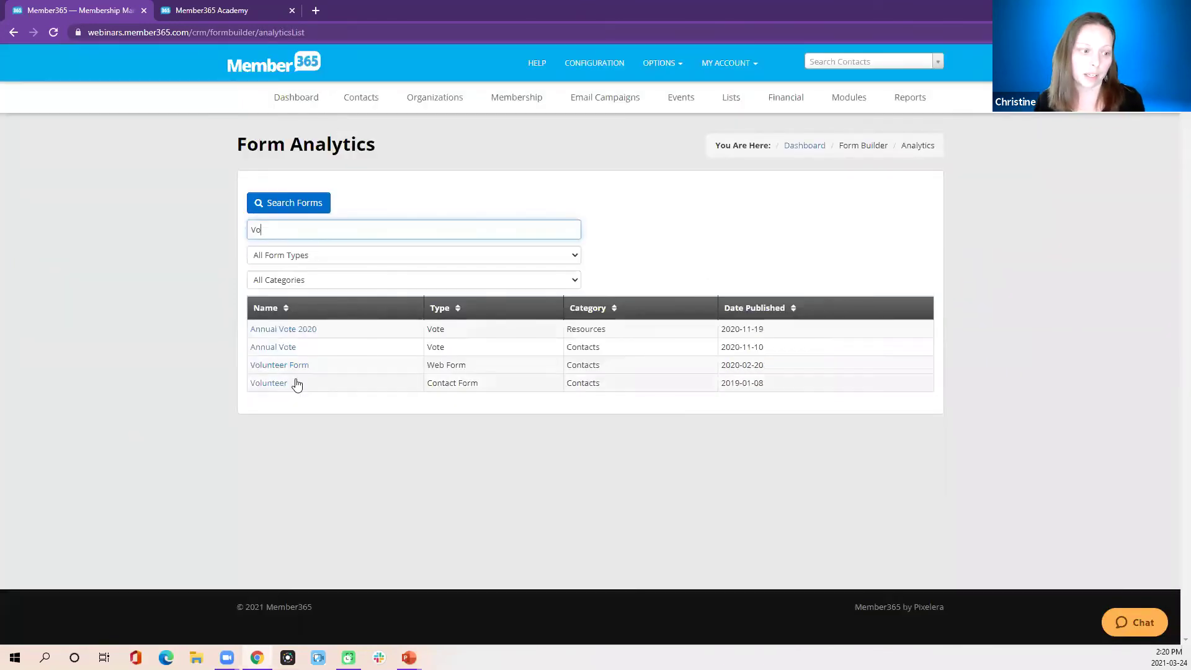
pyautogui.click(270, 384)
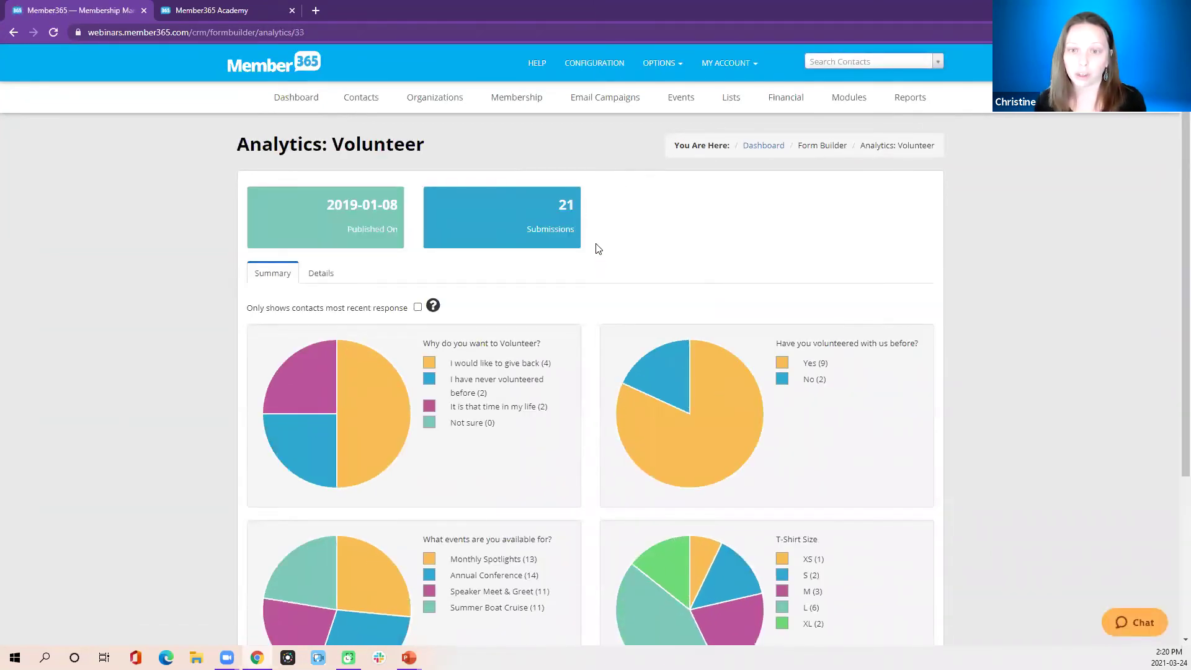
pyautogui.scroll(-3, 724, 261)
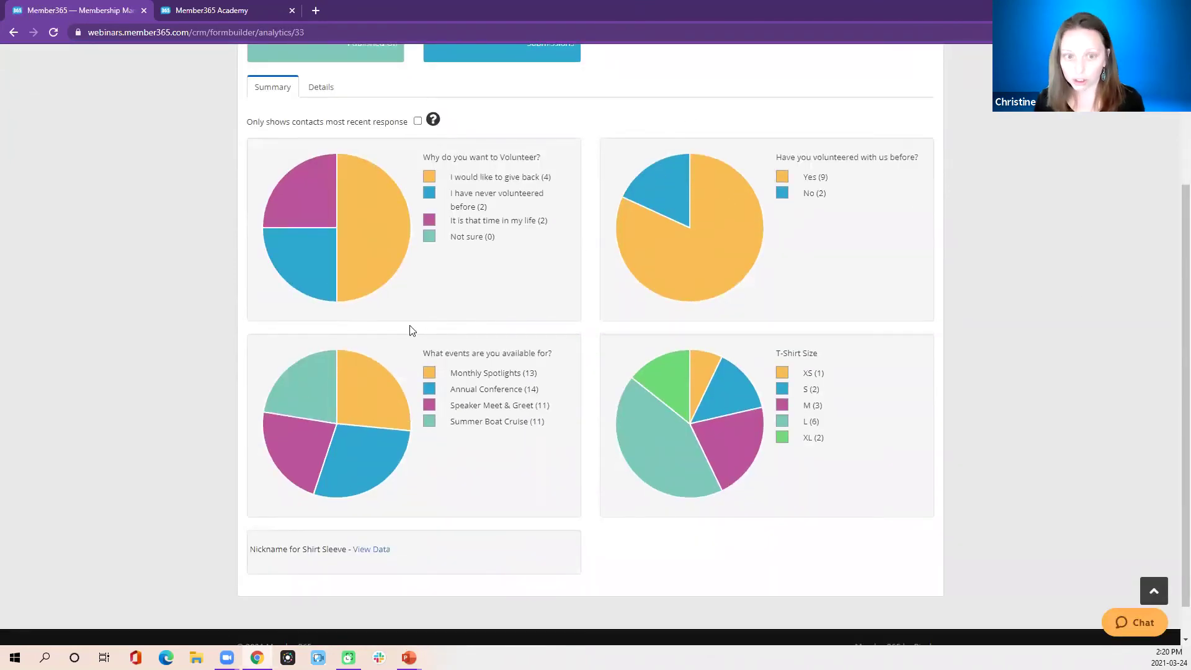
pyautogui.click(311, 90)
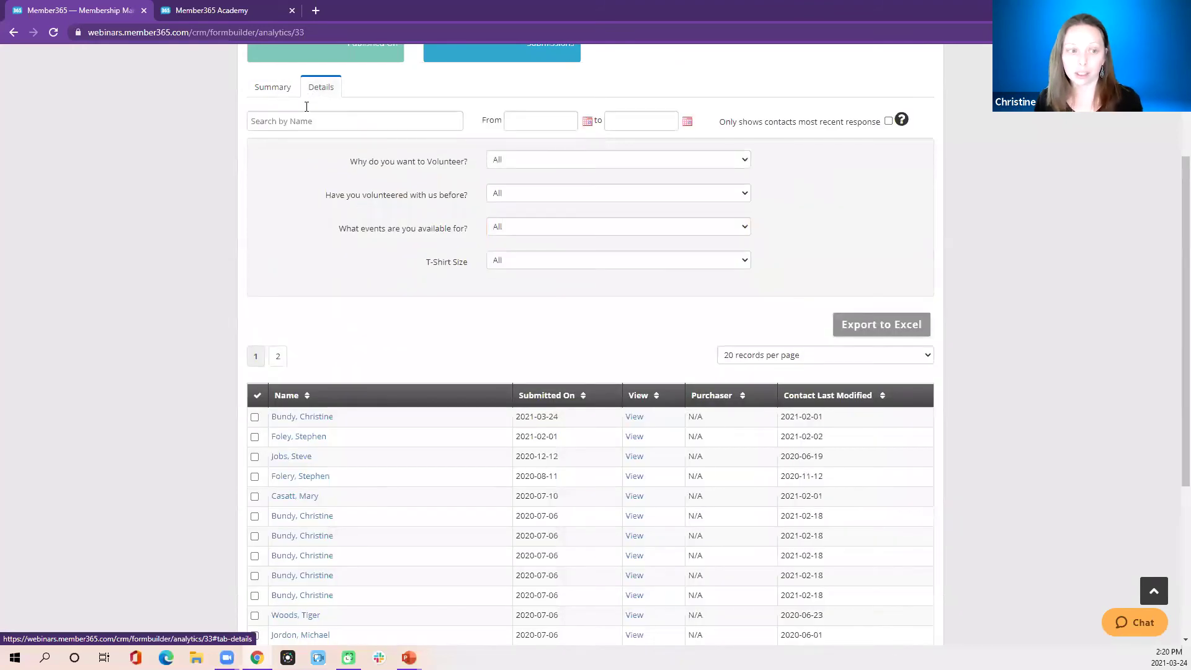
pyautogui.moveTo(348, 160); pyautogui.dragTo(478, 175)
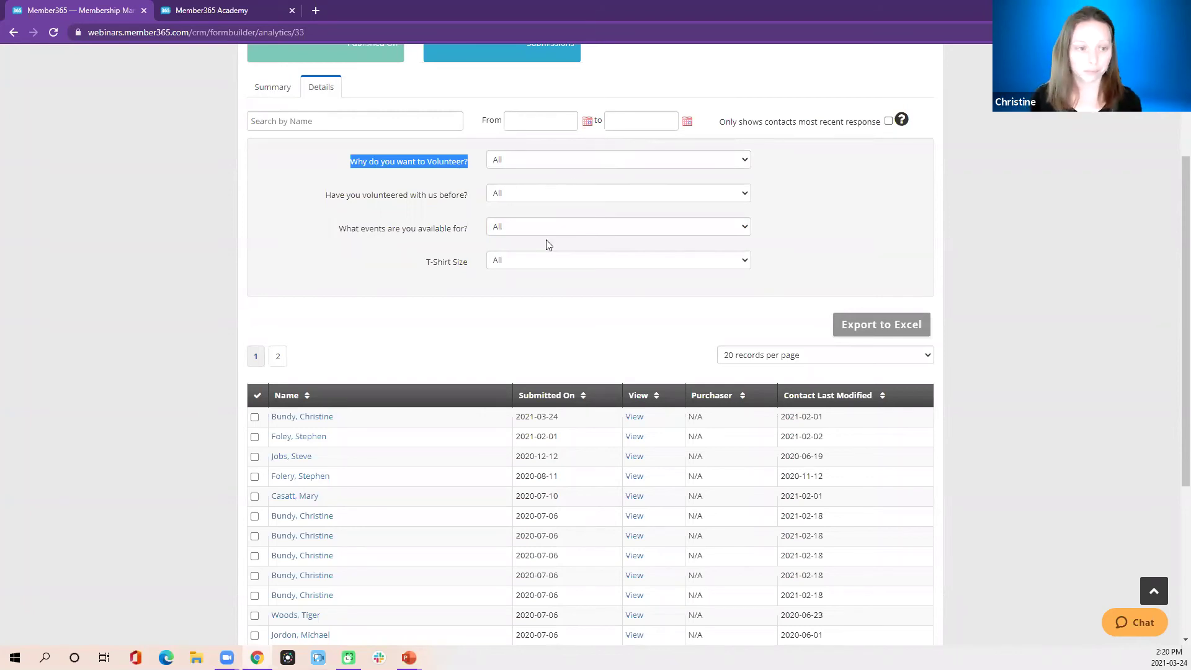
pyautogui.click(540, 161)
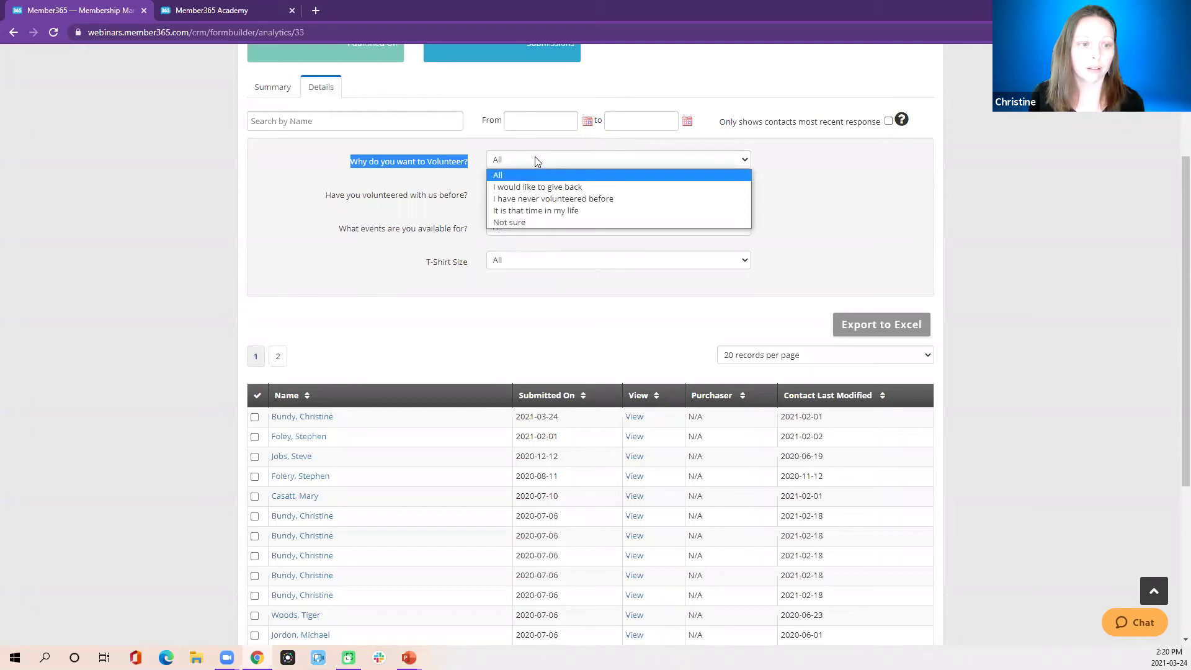
pyautogui.click(528, 199)
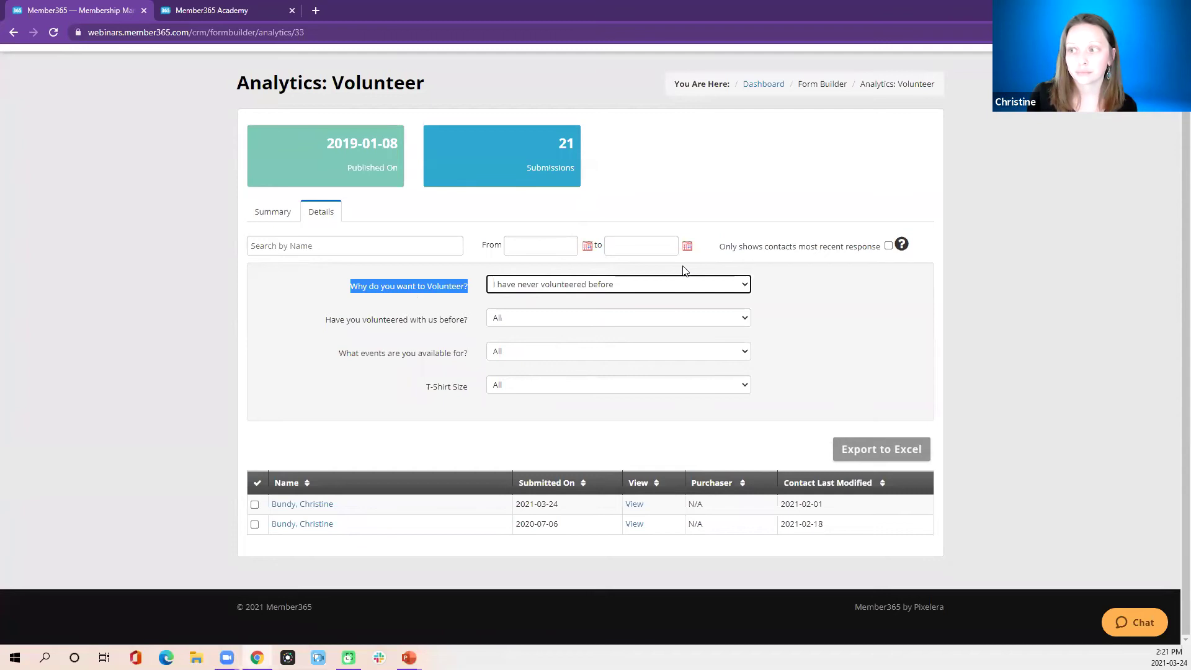
pyautogui.click(273, 215)
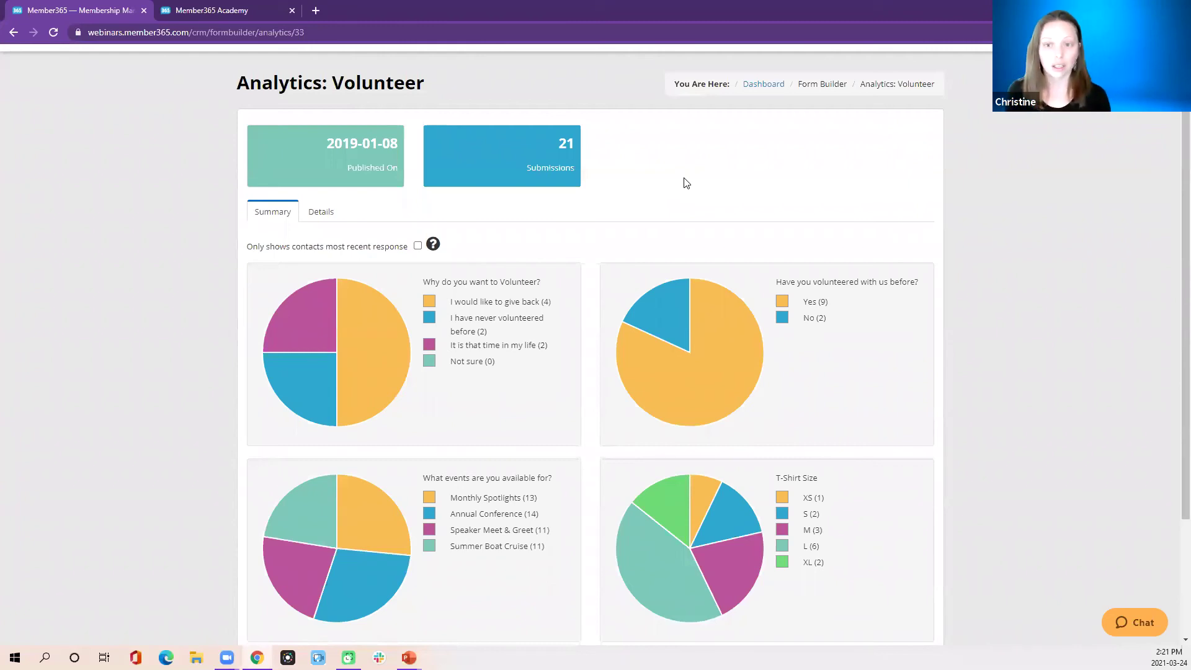
pyautogui.scroll(1, 621, 229)
# Step: Visit the Contact Demographics settings and dashboard, then advance the presentation to the 'Enable filtering' slide
pyautogui.click(358, 101)
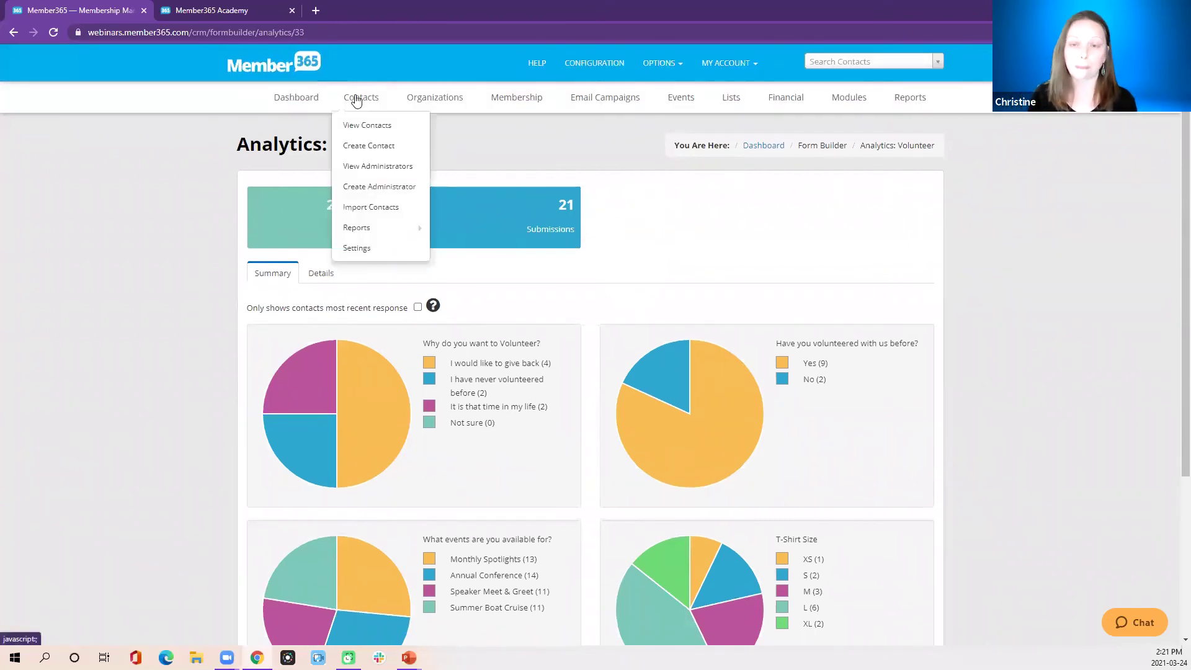
pyautogui.click(358, 249)
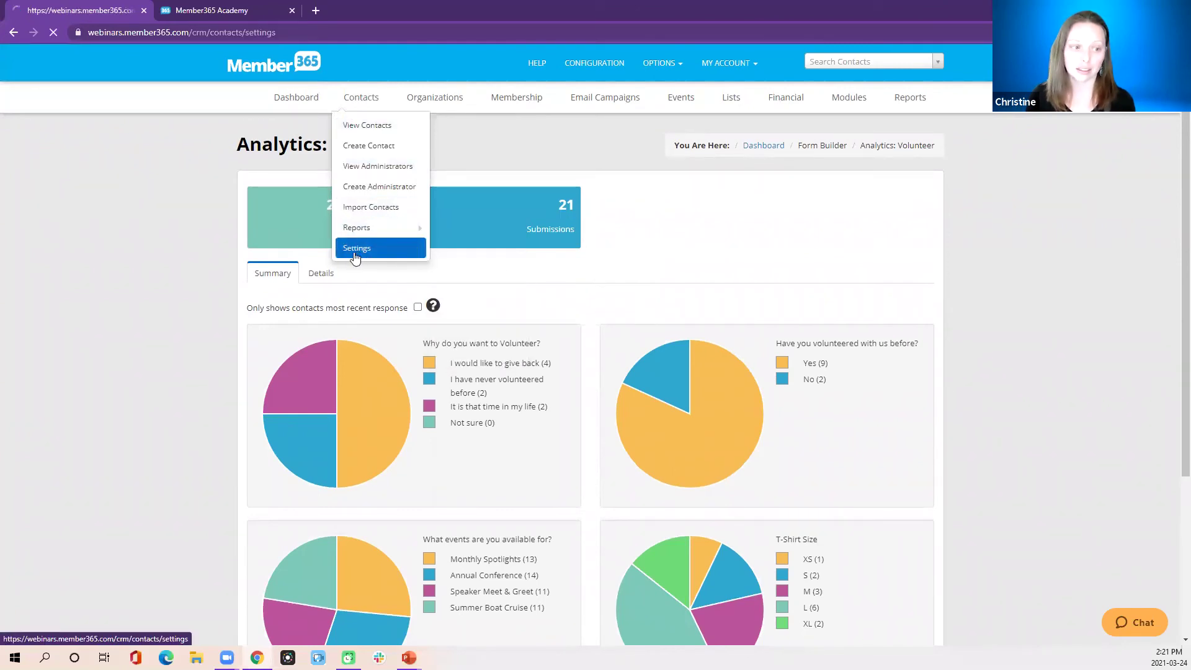
pyautogui.click(485, 357)
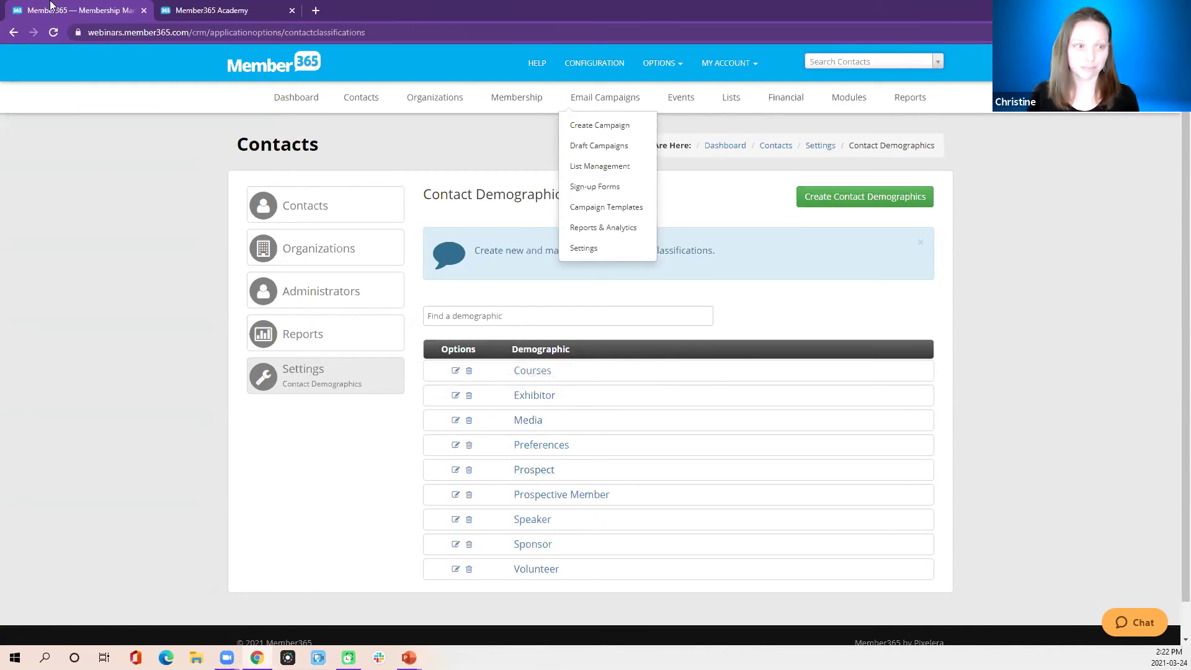
pyautogui.click(295, 99)
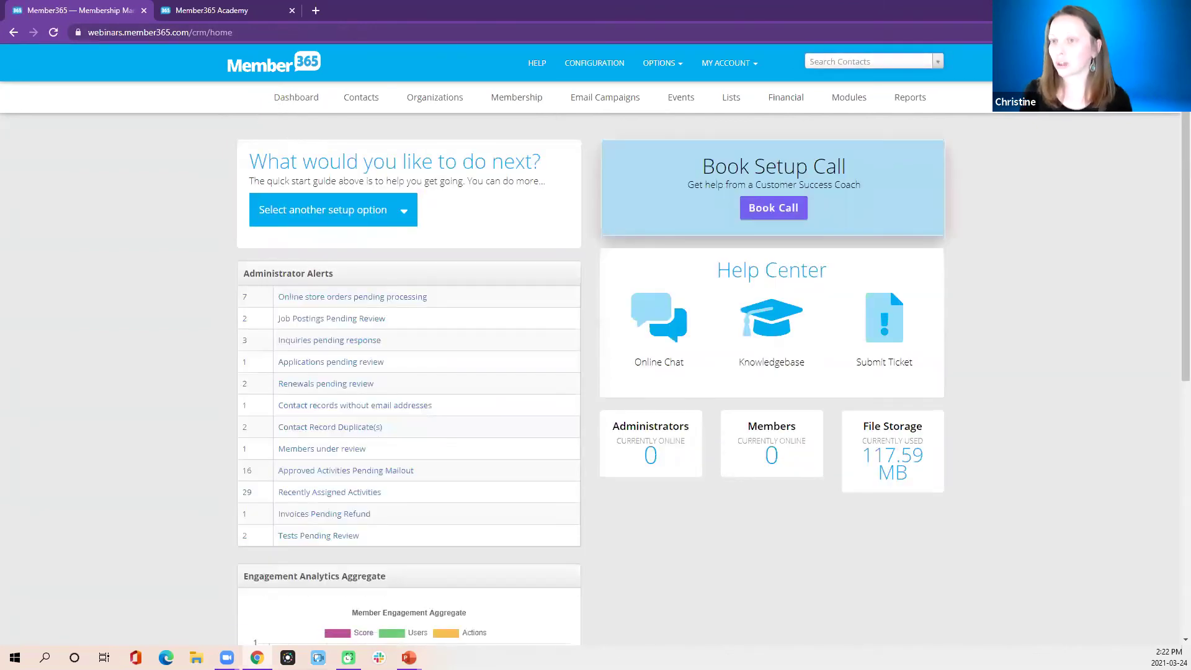
pyautogui.hotkey('alt', 'Tab')
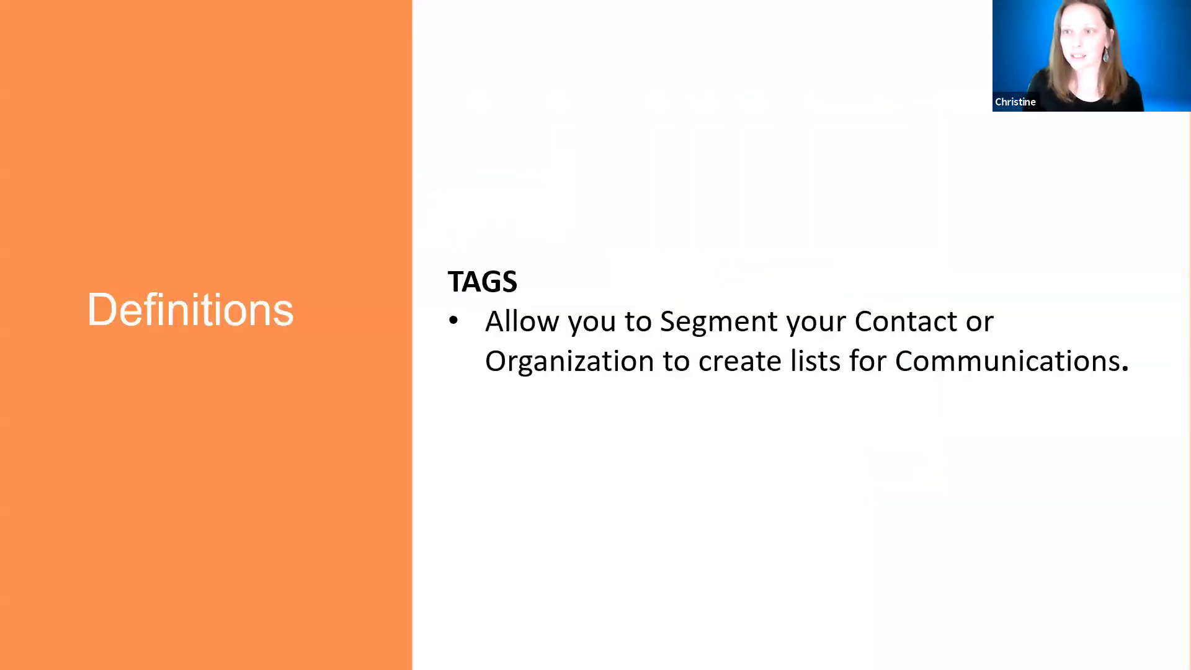
pyautogui.press('Right')
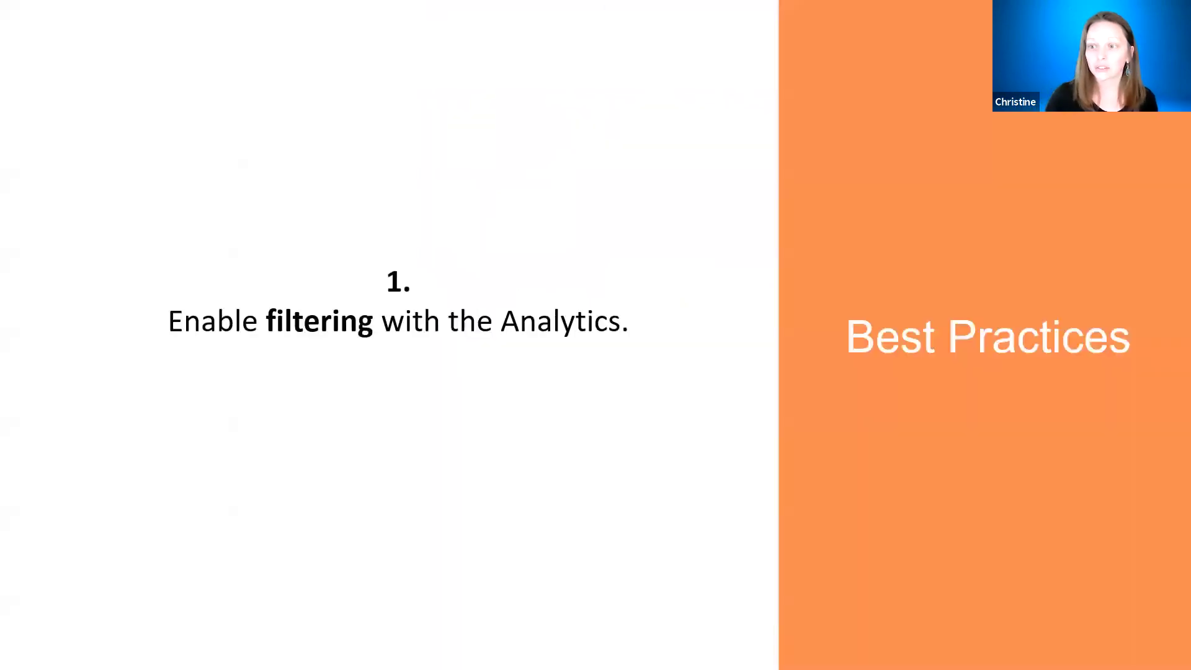